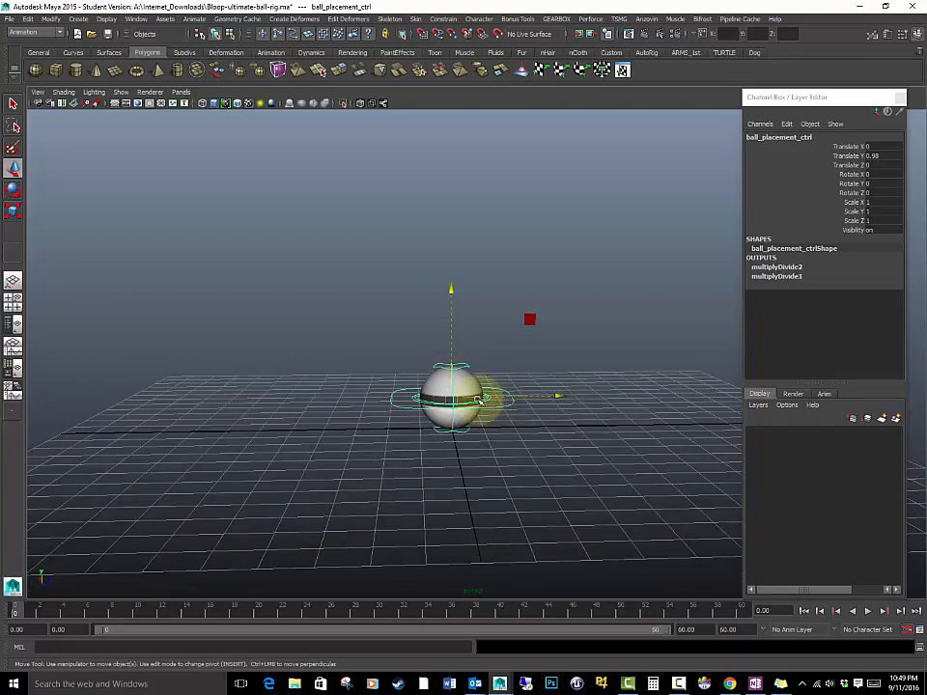
Step: Draw a wide, thin polygon cube around the ball as a ground slab and lower it to about Y -0.91
{"action": "key", "text": "space"}
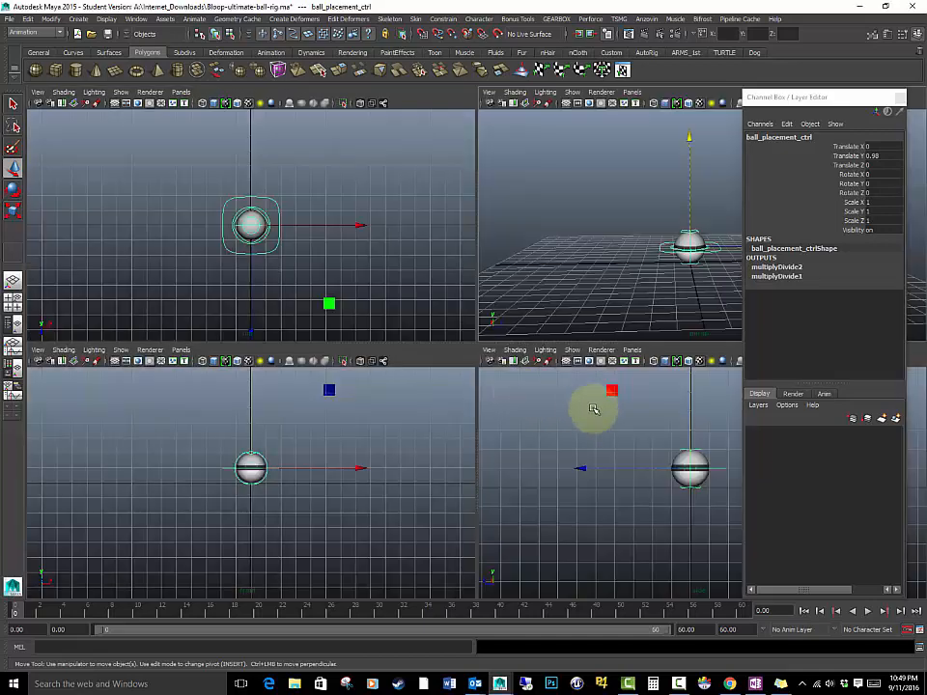
{"action": "key", "text": "space"}
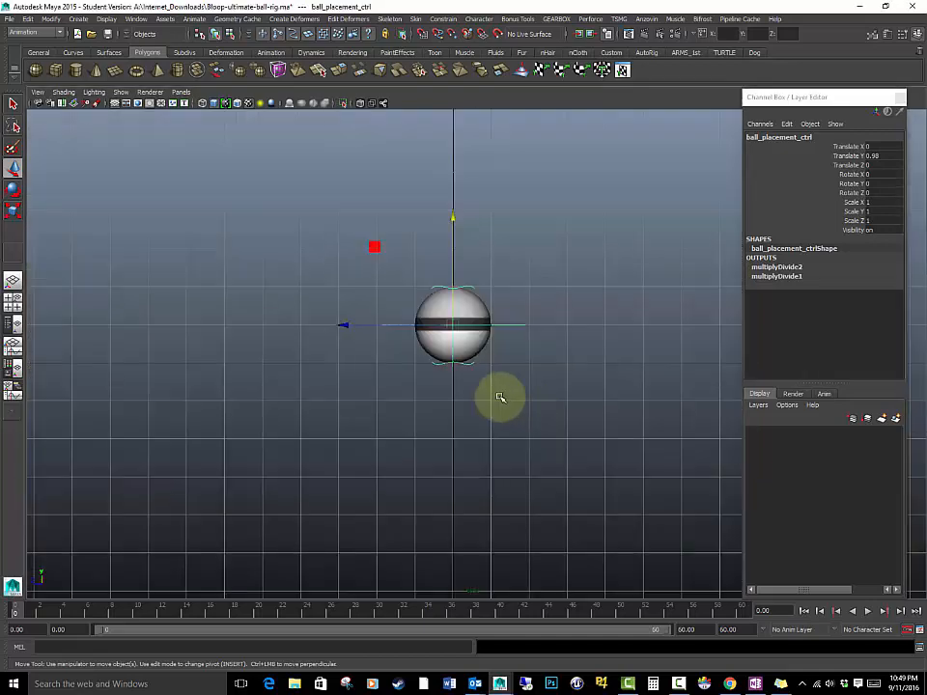
{"action": "middle_click_drag", "start_coordinate": [483, 364], "coordinate": [456, 415], "text": "alt"}
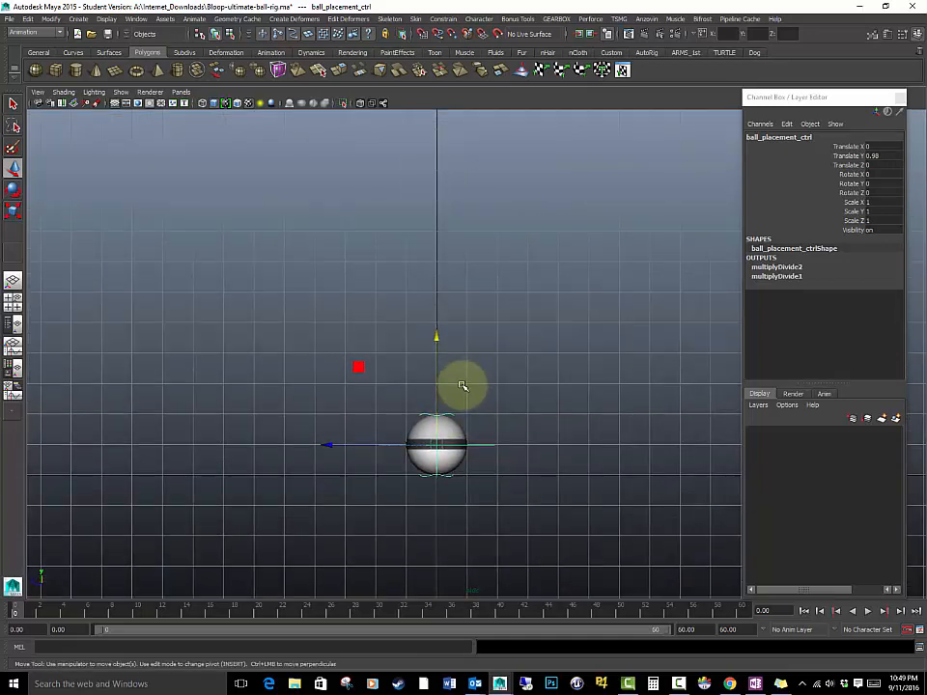
{"action": "key", "text": "space"}
{"action": "key", "text": "space"}
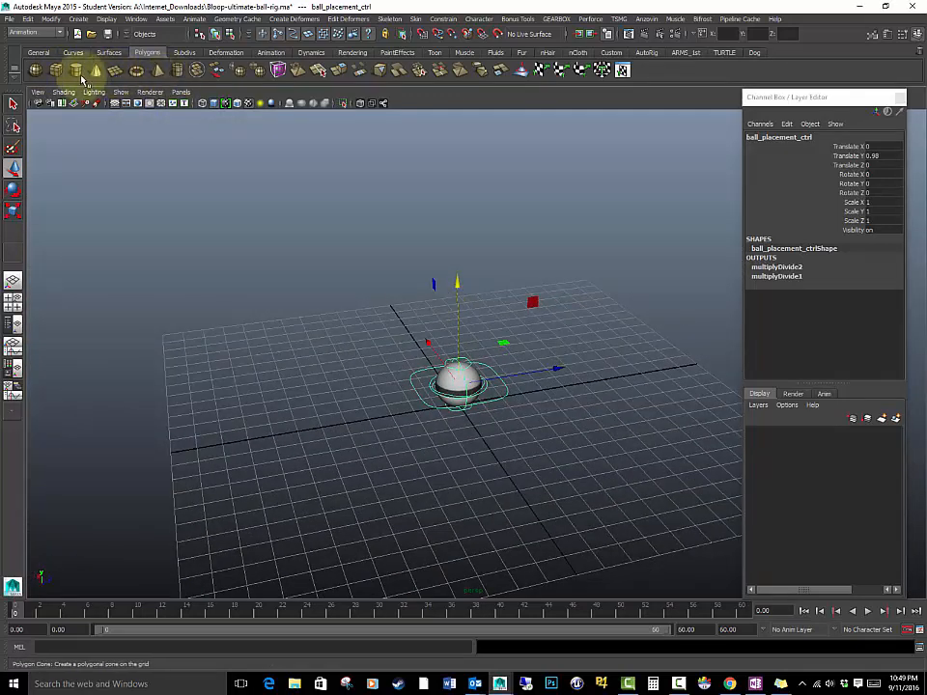
{"action": "left_click", "coordinate": [56, 70]}
{"action": "left_click_drag", "start_coordinate": [279, 332], "coordinate": [772, 464]}
{"action": "left_click_drag", "start_coordinate": [549, 393], "coordinate": [545, 365]}
{"action": "left_click", "coordinate": [505, 301]}
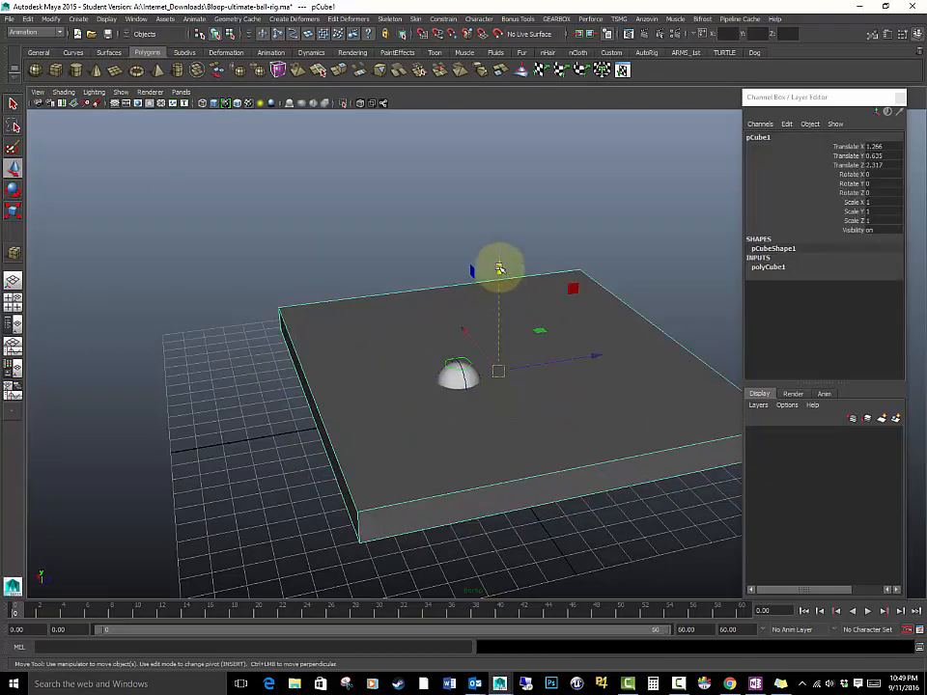
{"action": "left_click_drag", "start_coordinate": [501, 269], "coordinate": [505, 337]}
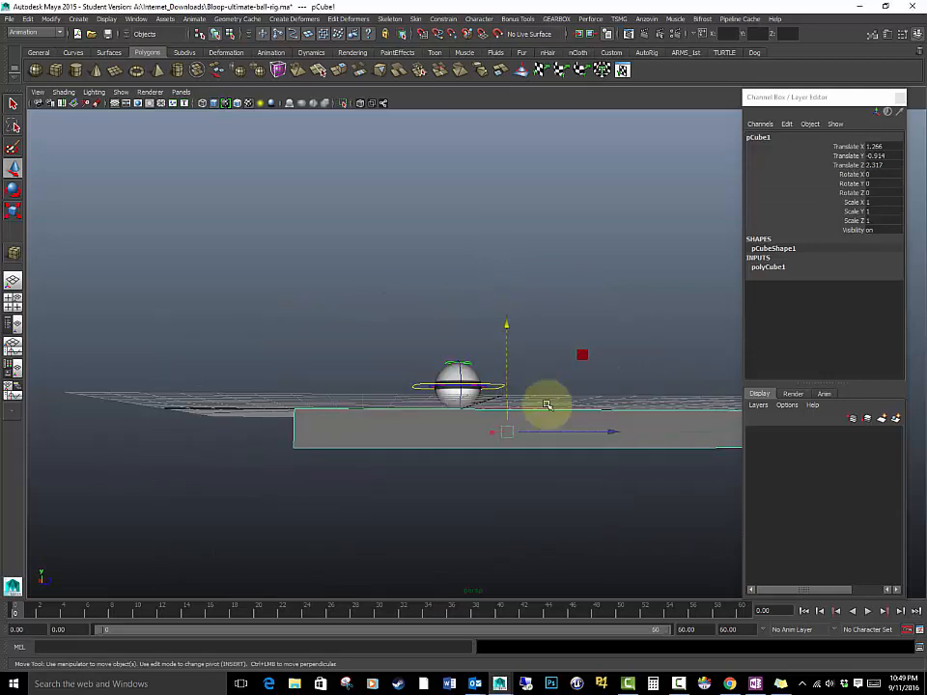
Step: In the side view, stretch the ground slab lengthwise and move it to about Y -0.65, Z -0.68, with its top touching the ball's underside
{"action": "key", "text": "space"}
{"action": "key", "text": "space"}
{"action": "left_click_drag", "start_coordinate": [607, 474], "coordinate": [396, 451], "text": "alt"}
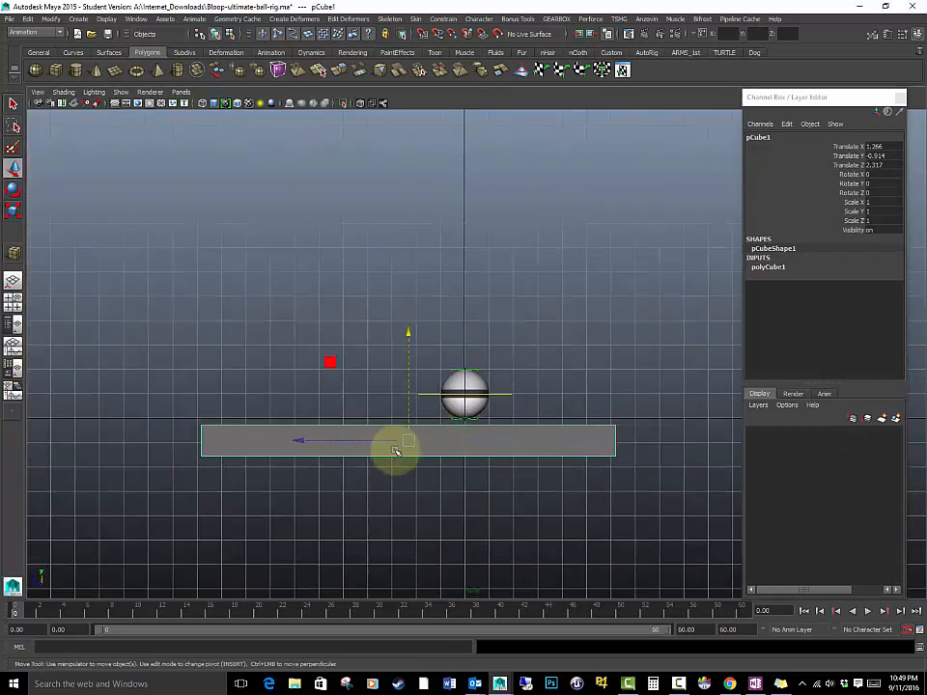
{"action": "key", "text": "e"}
{"action": "key", "text": "r"}
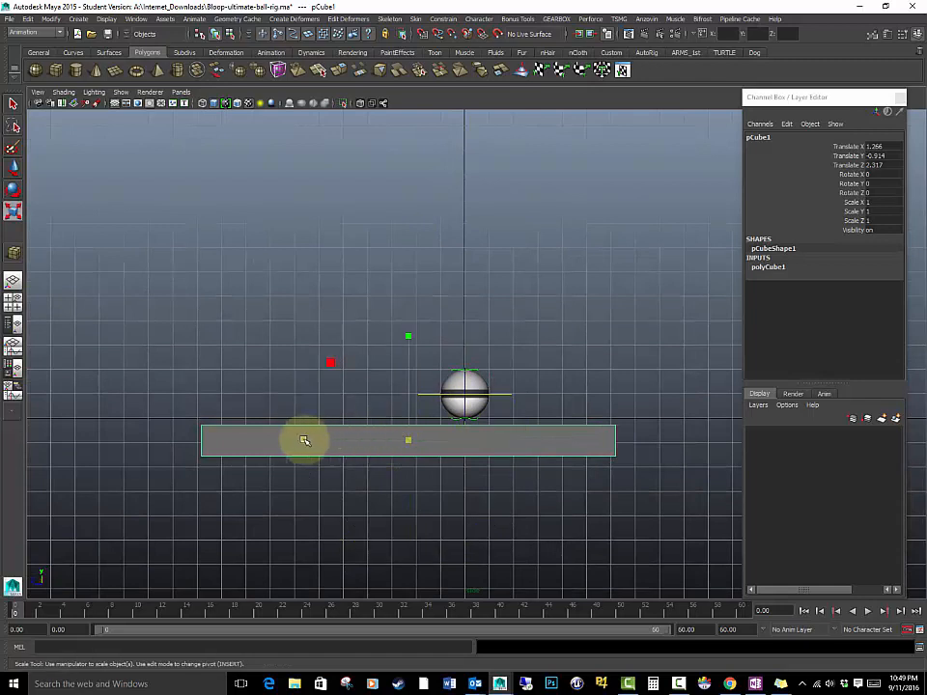
{"action": "left_click_drag", "start_coordinate": [305, 438], "coordinate": [119, 449]}
{"action": "key", "text": "w"}
{"action": "left_click_drag", "start_coordinate": [368, 455], "coordinate": [483, 436]}
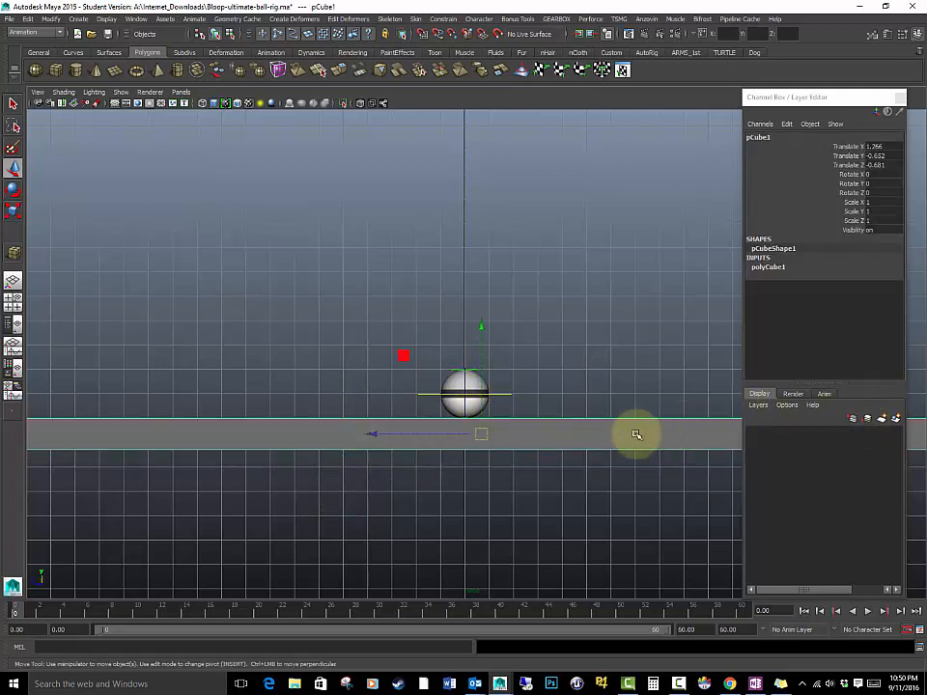
Step: Create a display layer from the selected ground slab, set the layer to reference (R), and deselect the slab
{"action": "left_click", "coordinate": [760, 405]}
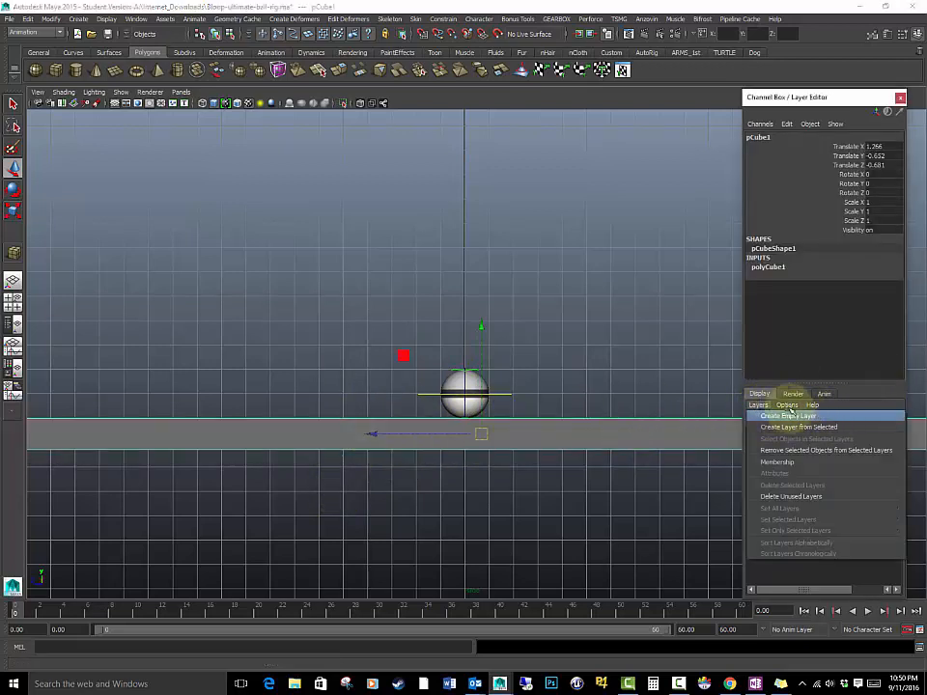
{"action": "left_click", "coordinate": [807, 426]}
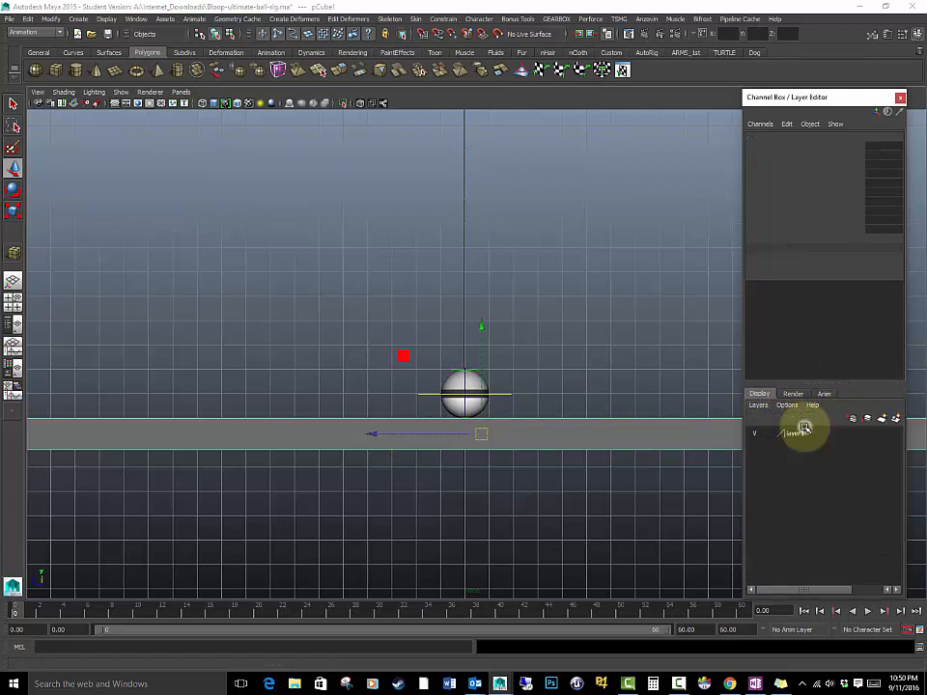
{"action": "left_click", "coordinate": [768, 433]}
{"action": "left_click", "coordinate": [767, 433]}
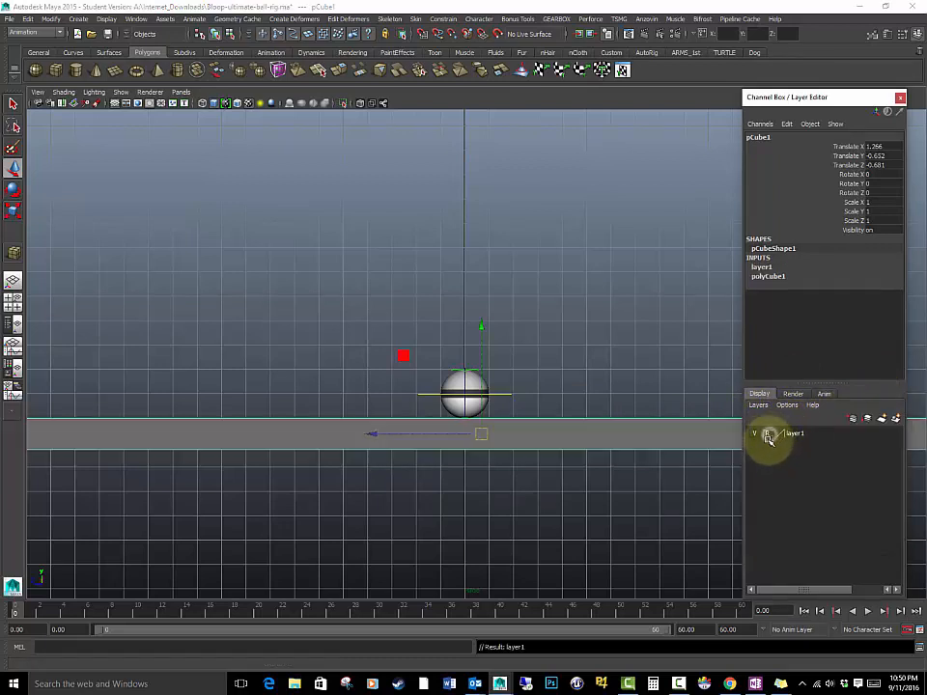
{"action": "left_click", "coordinate": [569, 351]}
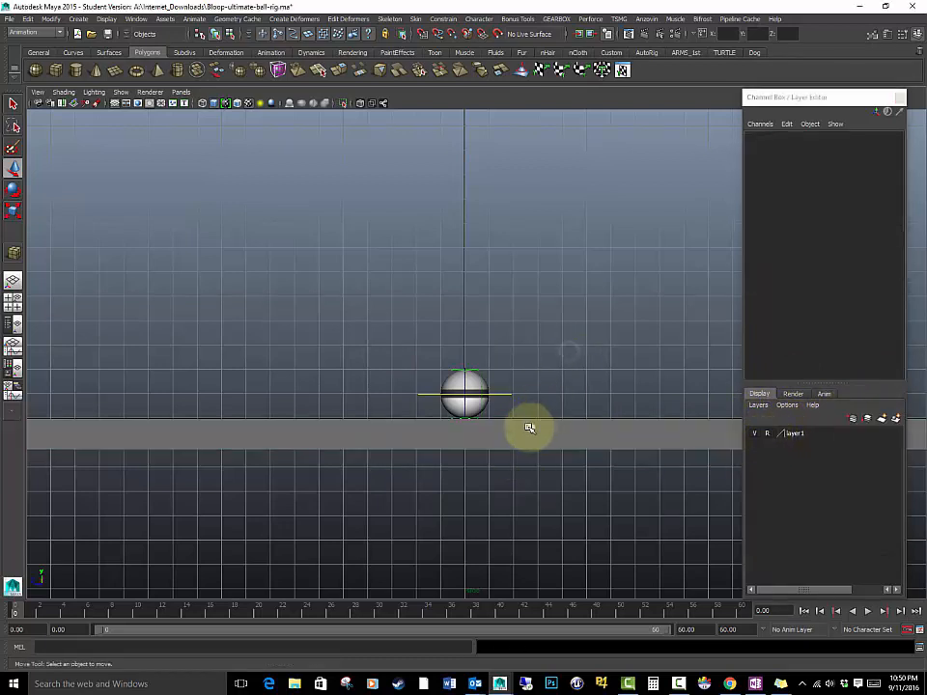
Step: Select the ball's placement control and hide the grid in the side view
{"action": "left_click", "coordinate": [420, 393]}
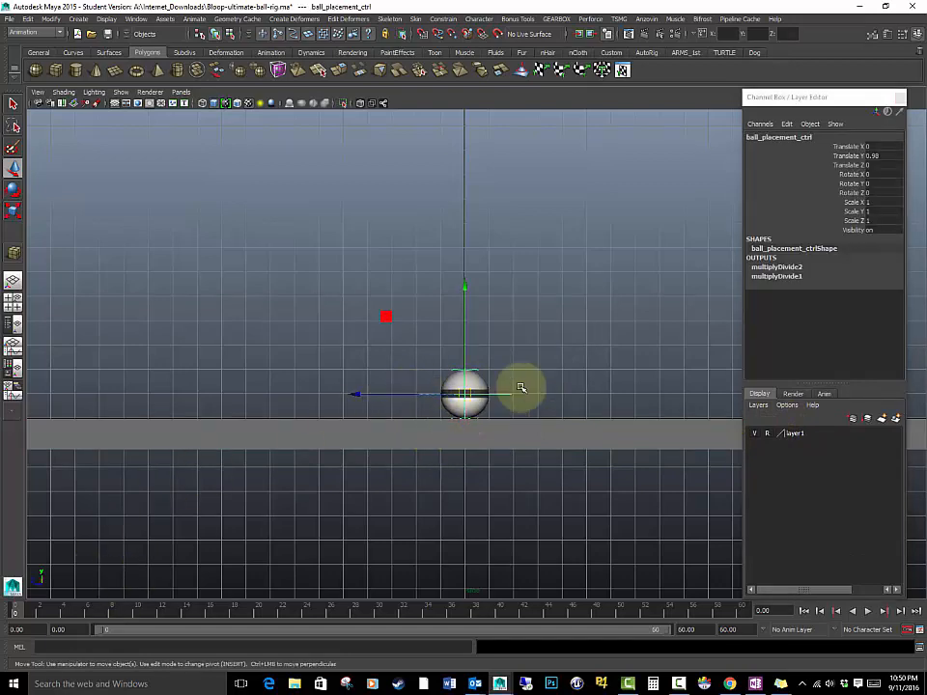
{"action": "middle_click_drag", "start_coordinate": [520, 319], "coordinate": [431, 351], "text": "alt"}
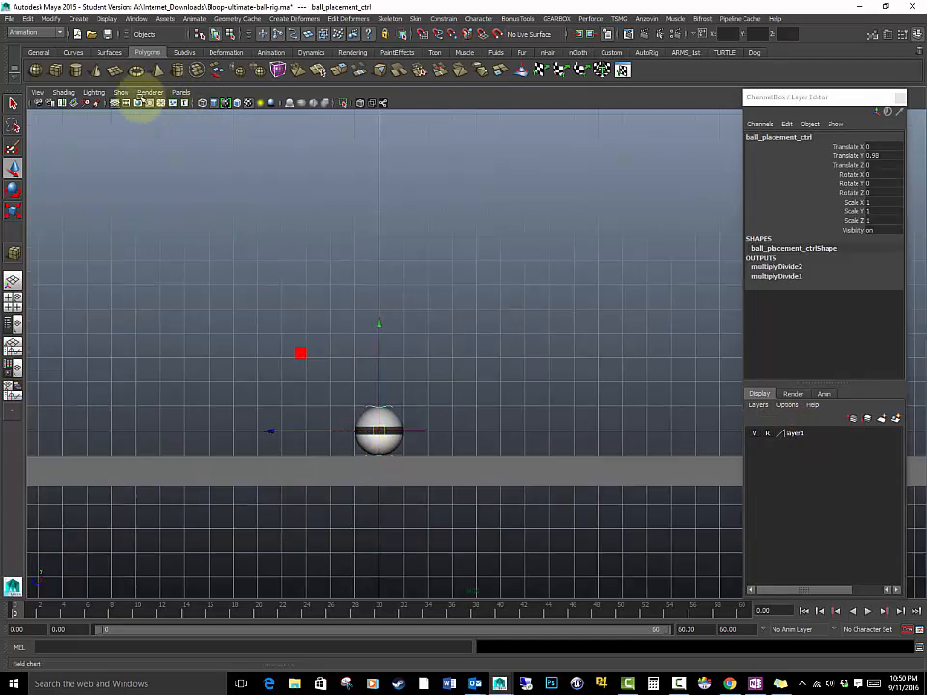
{"action": "left_click", "coordinate": [121, 103]}
{"action": "left_click", "coordinate": [129, 508]}
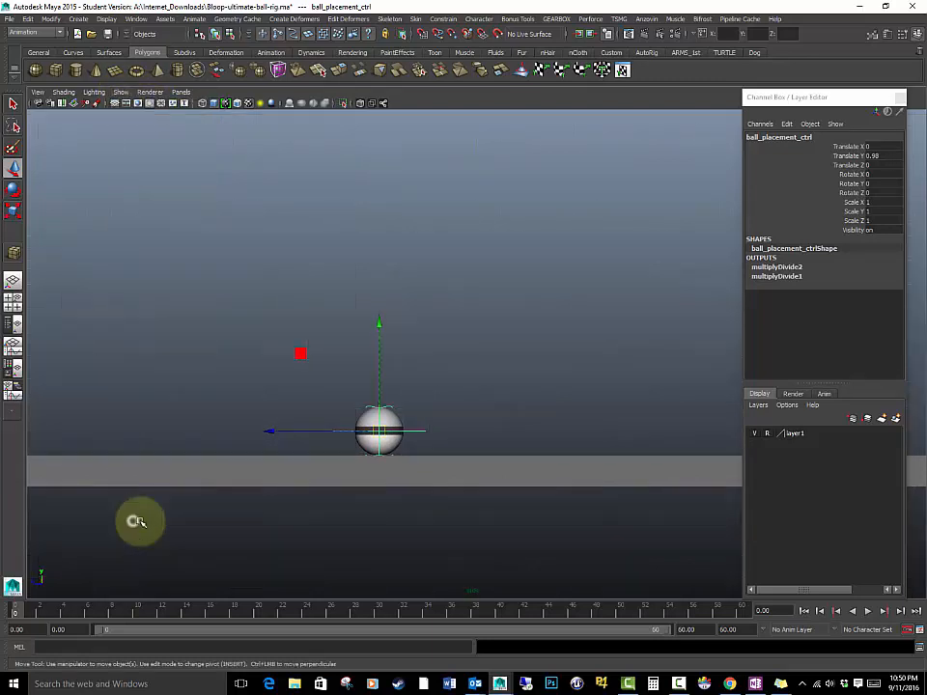
{"action": "mouse_move", "coordinate": [359, 418]}
{"action": "middle_mouse_down", "text": "alt"}
{"action": "mouse_move", "coordinate": [422, 403]}
{"action": "mouse_move", "coordinate": [425, 413]}
{"action": "middle_mouse_up", "text": "alt"}
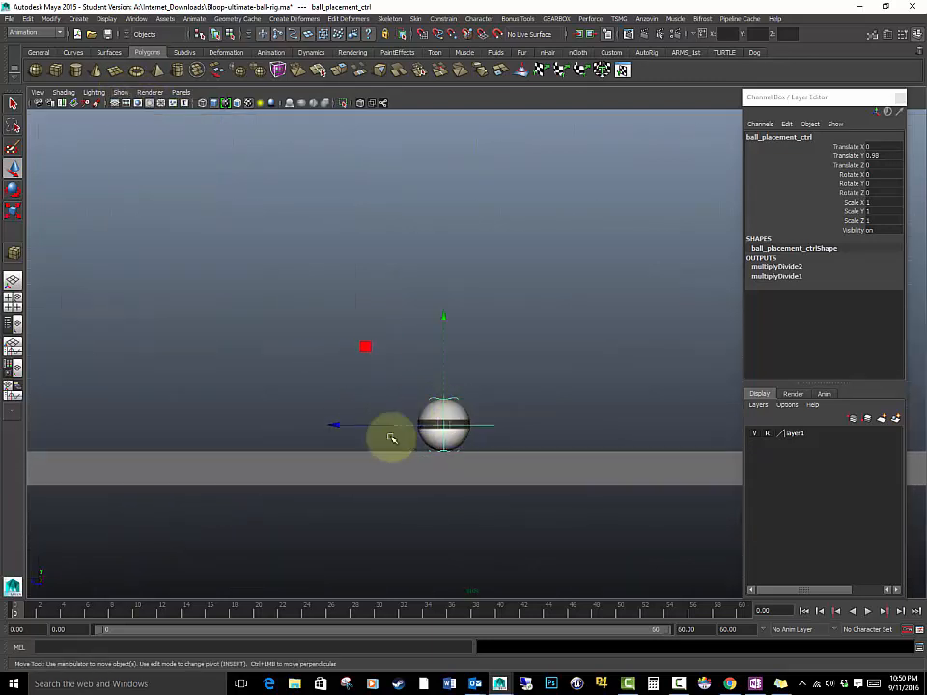
Step: Set ground-contact keys on all channels of the ball's placement control at frames 0, 12, 20, 27, 33 and 38
{"action": "left_click", "coordinate": [15, 615]}
{"action": "key", "text": "alt+v"}
{"action": "left_click", "coordinate": [14, 615]}
{"action": "key", "text": "s"}
{"action": "key", "text": "alt+v"}
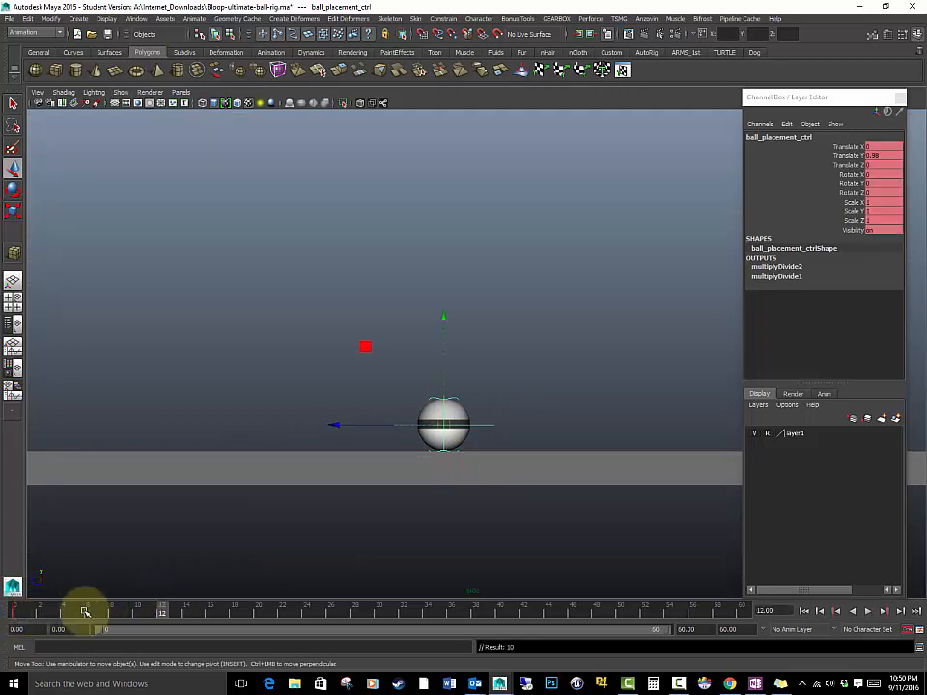
{"action": "left_click", "coordinate": [14, 615]}
{"action": "key", "text": "alt+v"}
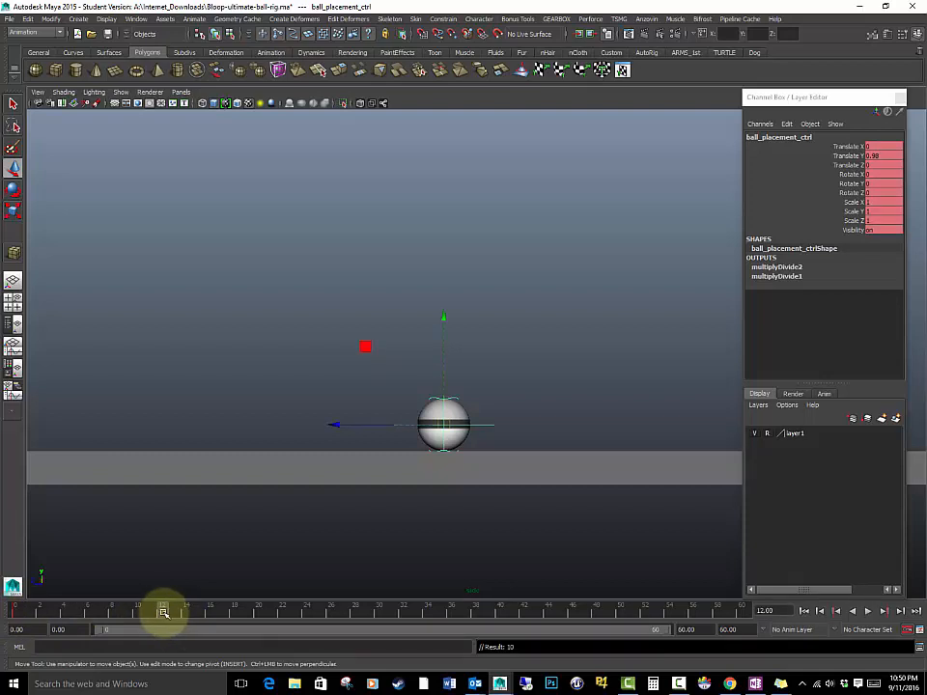
{"action": "key", "text": "alt+v"}
{"action": "key", "text": "alt+v"}
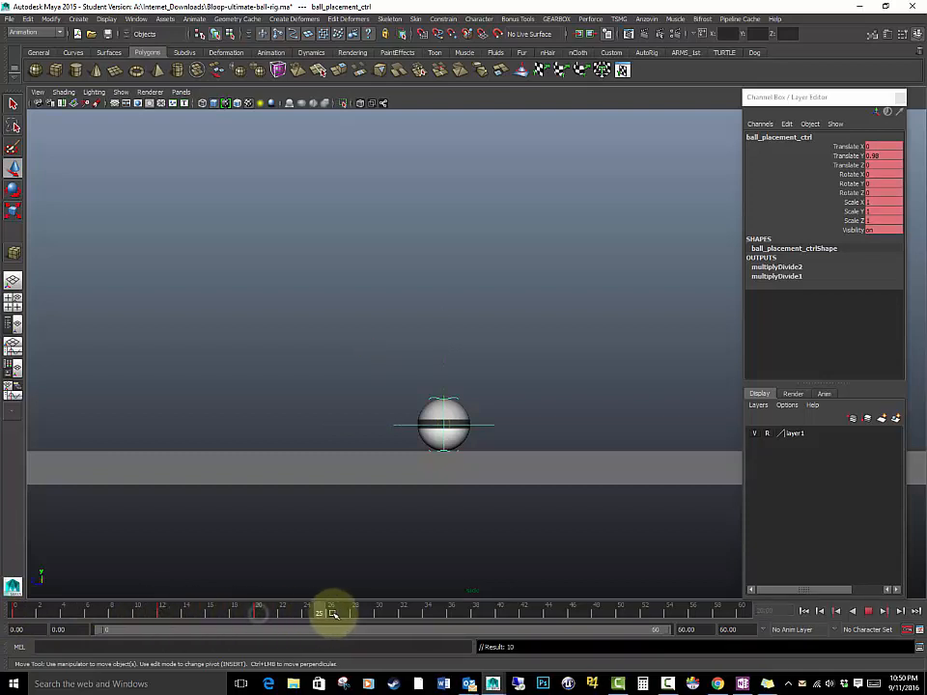
{"action": "key", "text": "alt+v"}
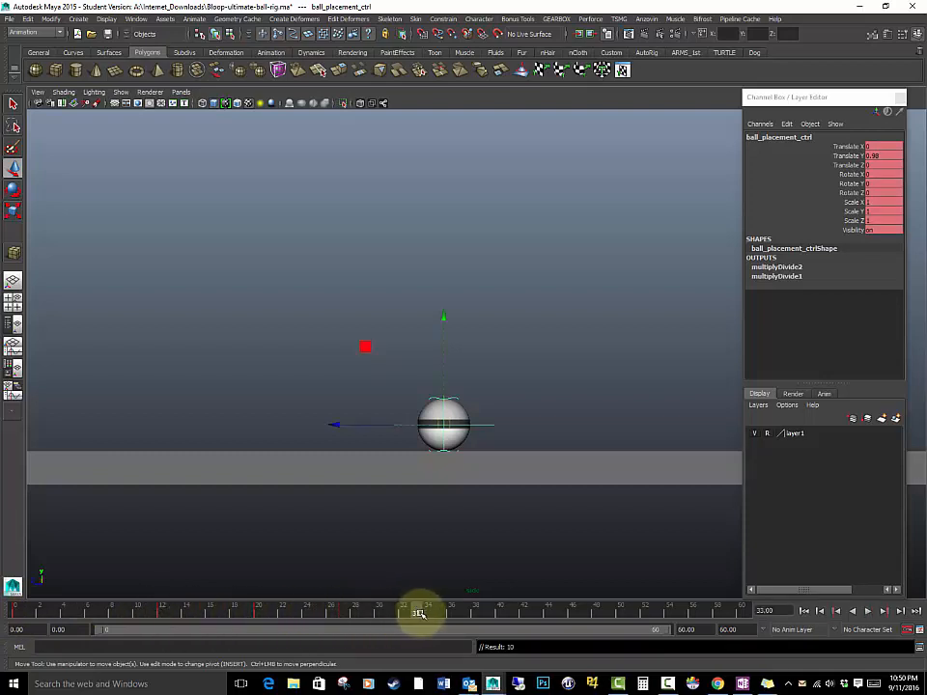
{"action": "key", "text": "alt+v"}
Step: Raise the ball's placement control to Y 9.694 at frame 0 and to about Y 4.54 at frame 16
{"action": "left_click_drag", "start_coordinate": [478, 609], "coordinate": [16, 610]}
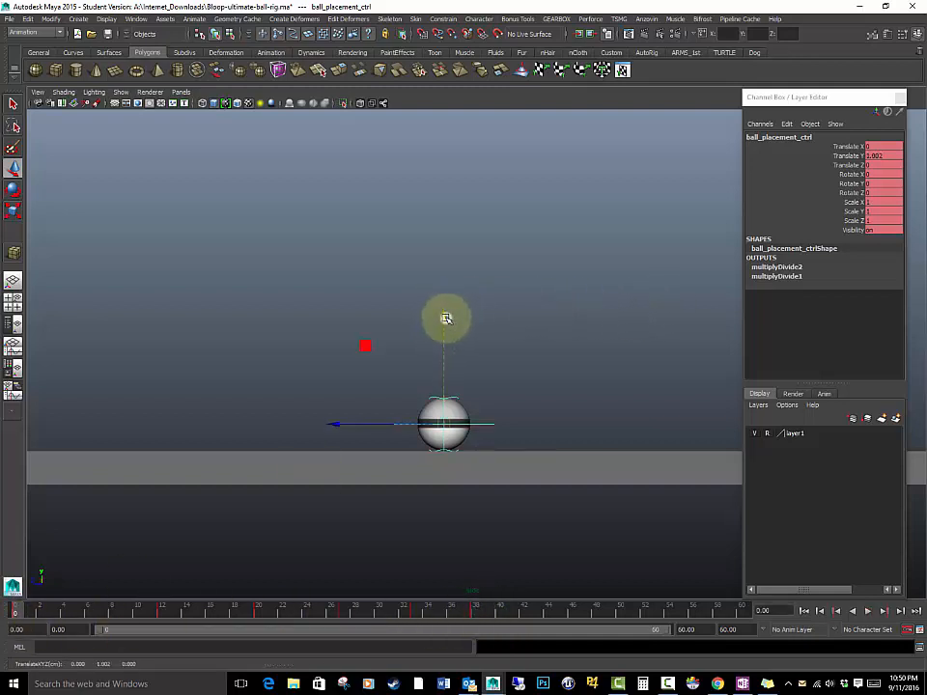
{"action": "left_click_drag", "start_coordinate": [446, 318], "coordinate": [463, 94]}
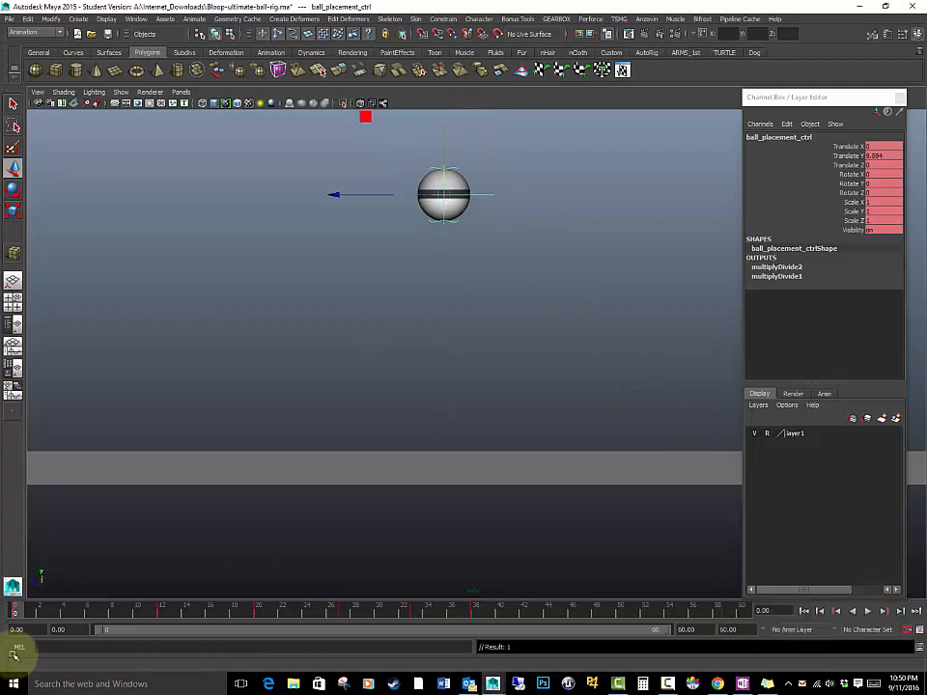
{"action": "left_click", "coordinate": [163, 609]}
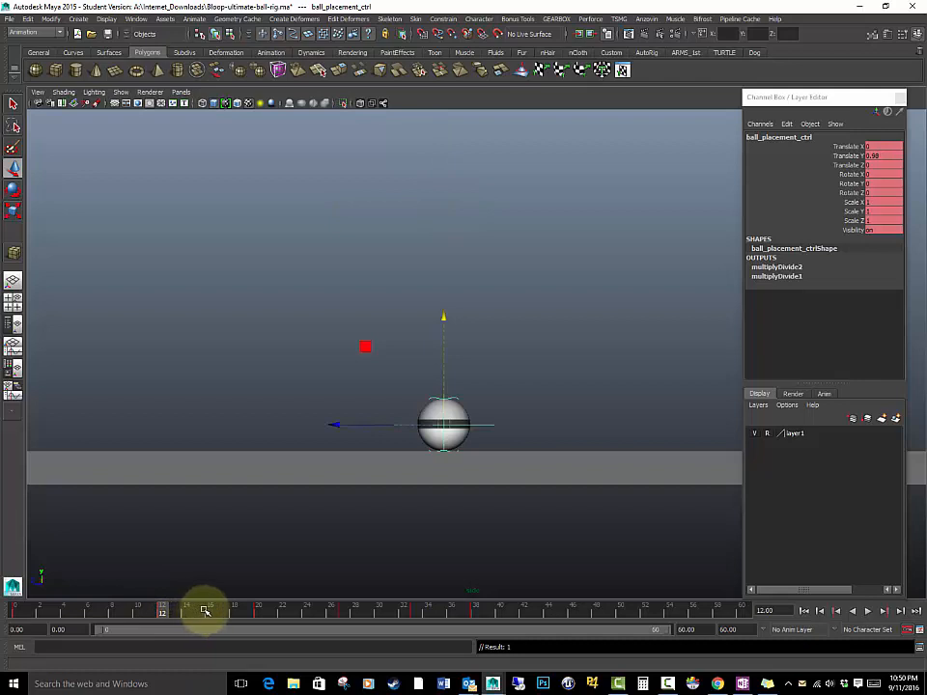
{"action": "left_click_drag", "start_coordinate": [208, 612], "coordinate": [210, 612]}
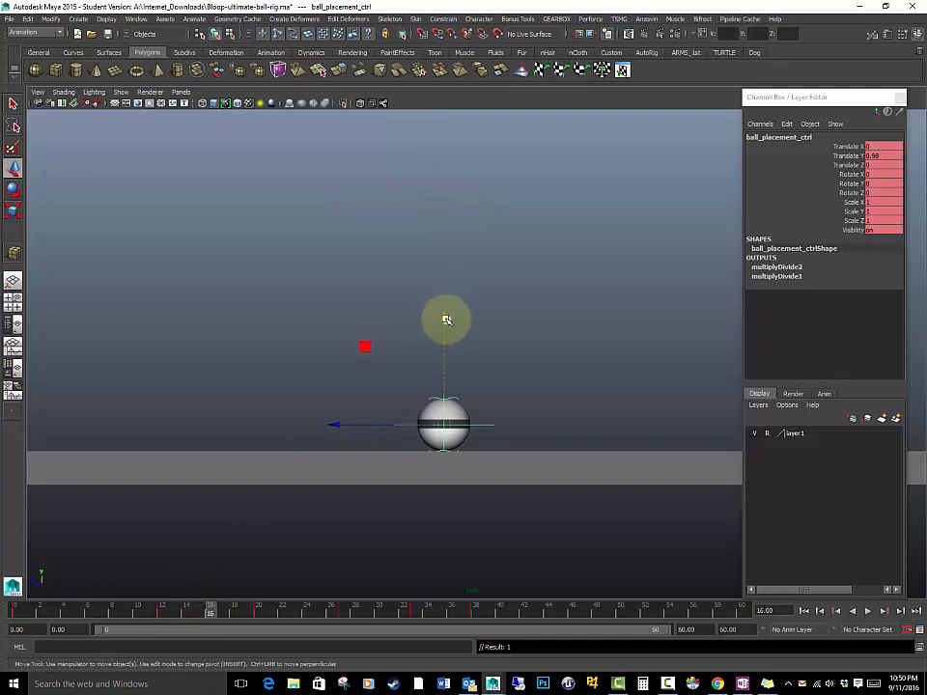
{"action": "left_click_drag", "start_coordinate": [447, 319], "coordinate": [461, 219]}
Step: Key progressively lower bounce peaks by raising the ball to about Y 3.75 at frame 23, higher off the ground at frame 30, and Y 2.54 at frame 35
{"action": "left_click", "coordinate": [298, 607]}
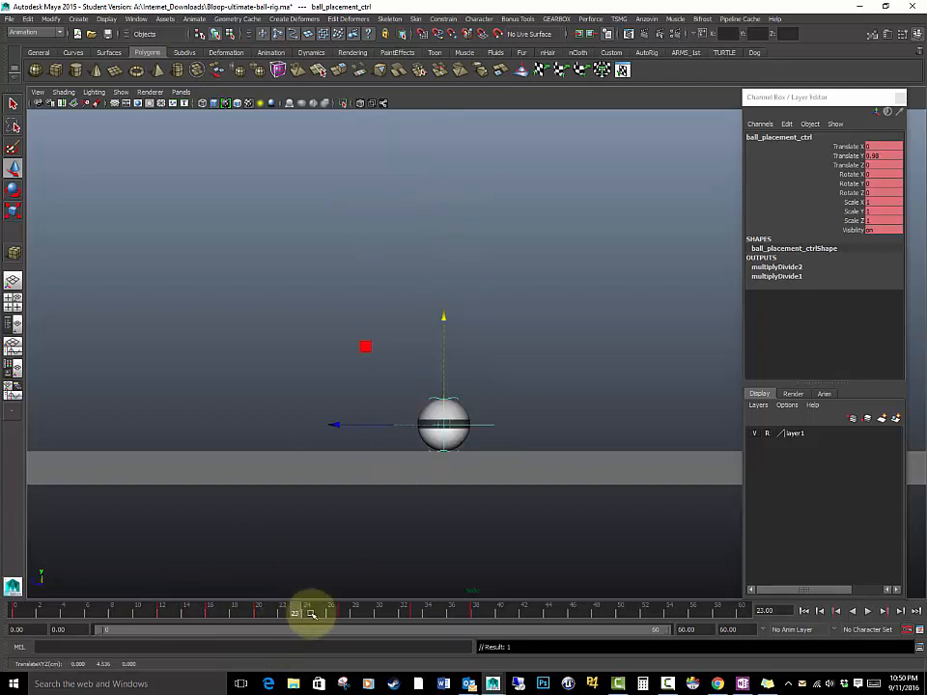
{"action": "left_click_drag", "start_coordinate": [445, 322], "coordinate": [444, 247]}
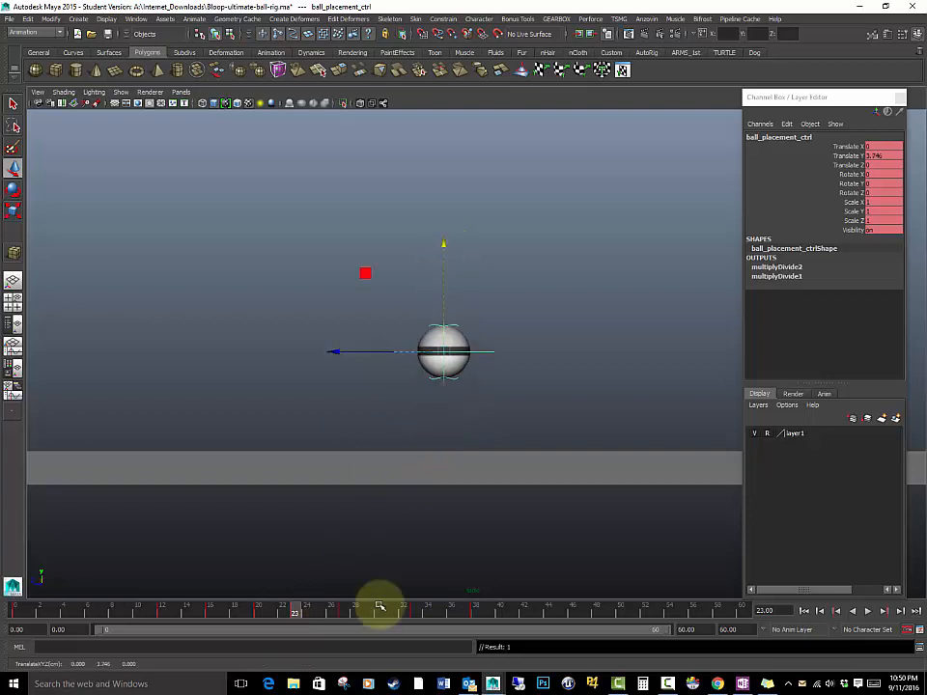
{"action": "left_click", "coordinate": [378, 609]}
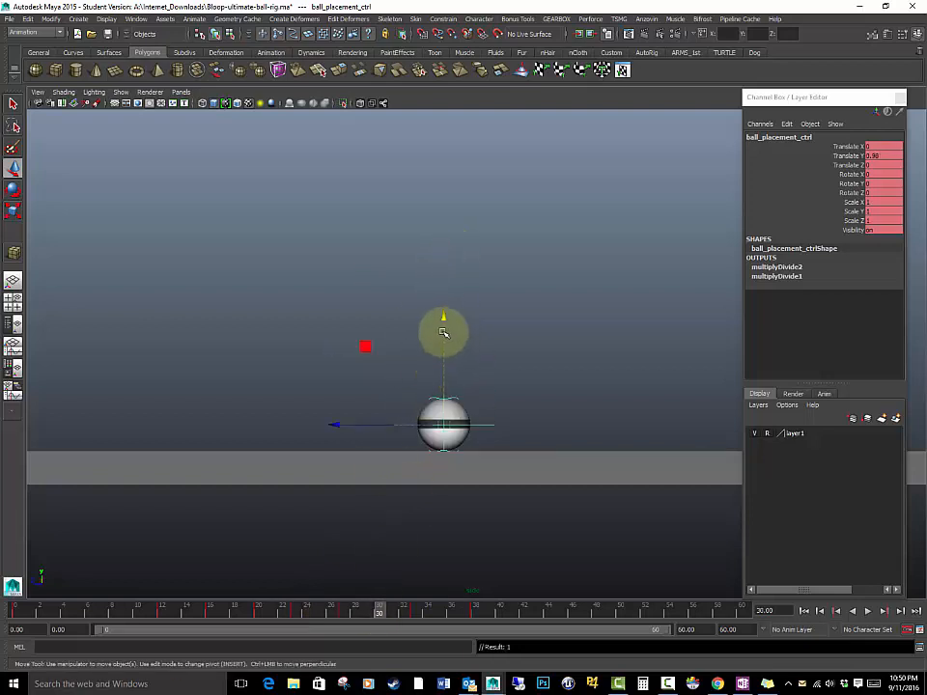
{"action": "left_click_drag", "start_coordinate": [443, 332], "coordinate": [449, 275]}
{"action": "left_click", "coordinate": [439, 607]}
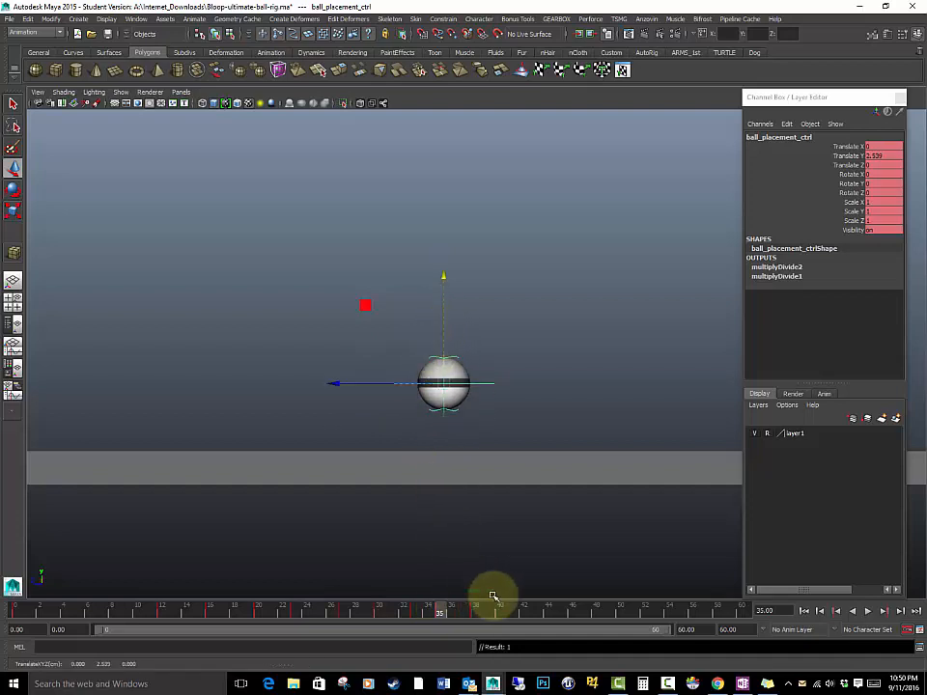
Step: Play back the bounce animation and scrub through frames 0 to 18 to review the timing and heights
{"action": "left_click", "coordinate": [869, 610]}
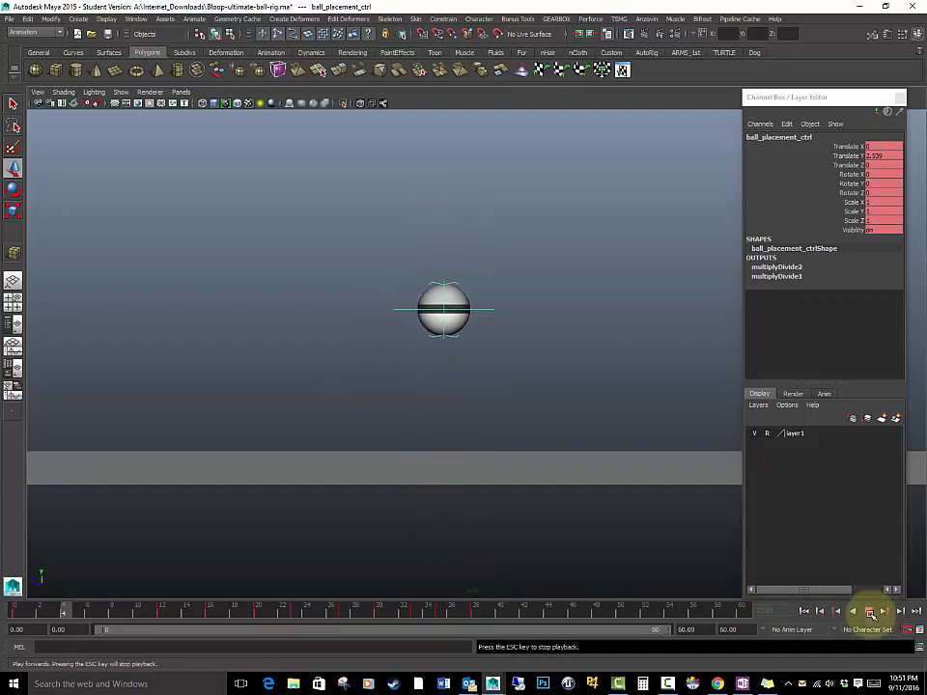
{"action": "left_click", "coordinate": [869, 611]}
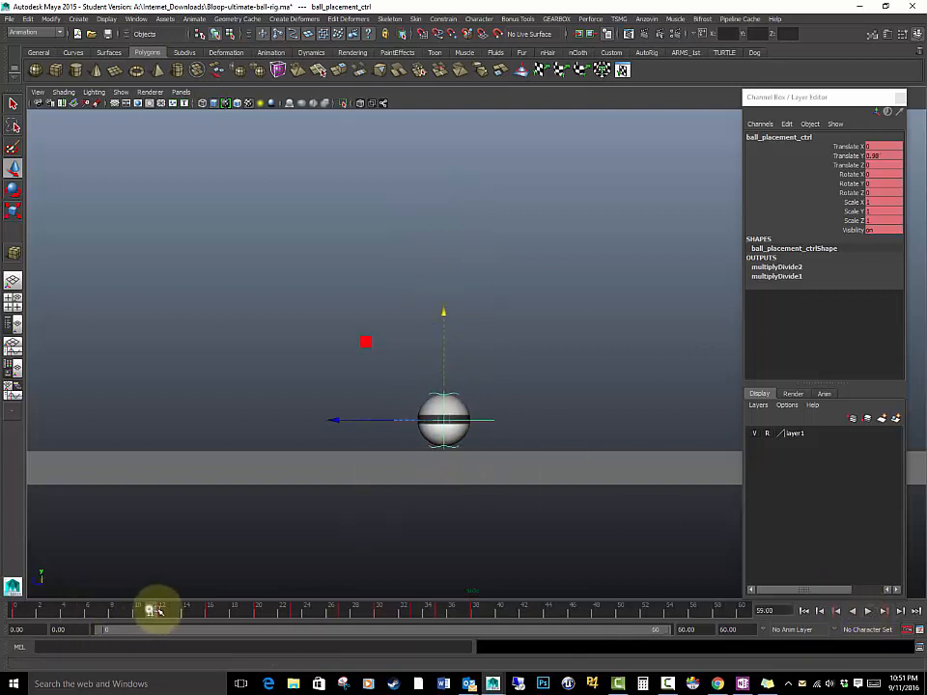
{"action": "mouse_move", "coordinate": [151, 610]}
{"action": "left_mouse_down"}
{"action": "mouse_move", "coordinate": [284, 610]}
{"action": "mouse_move", "coordinate": [26, 614]}
{"action": "mouse_move", "coordinate": [165, 616]}
{"action": "left_mouse_up"}
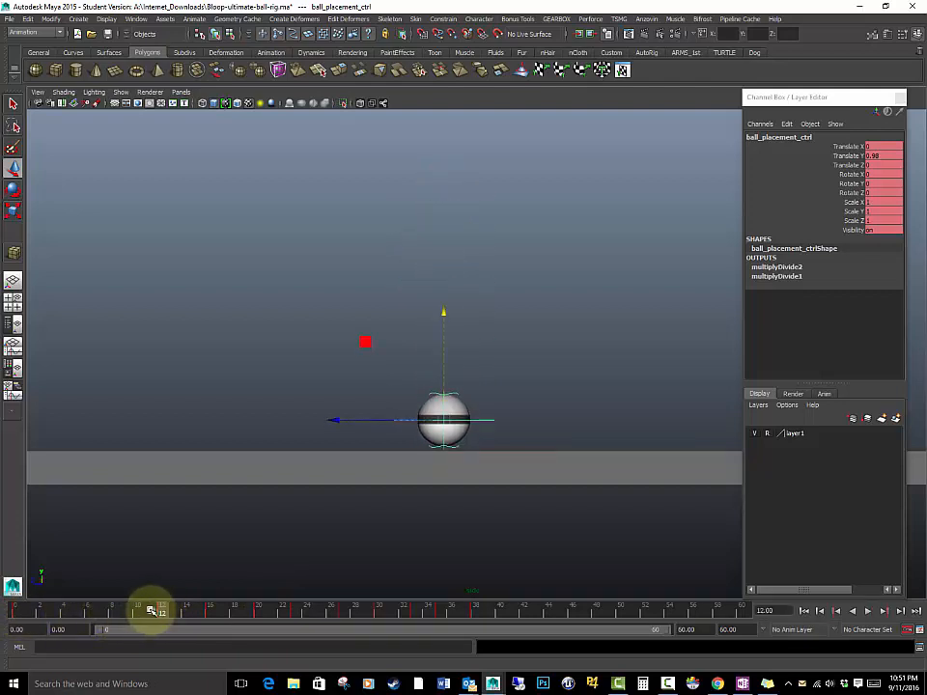
{"action": "key", "text": "alt+v"}
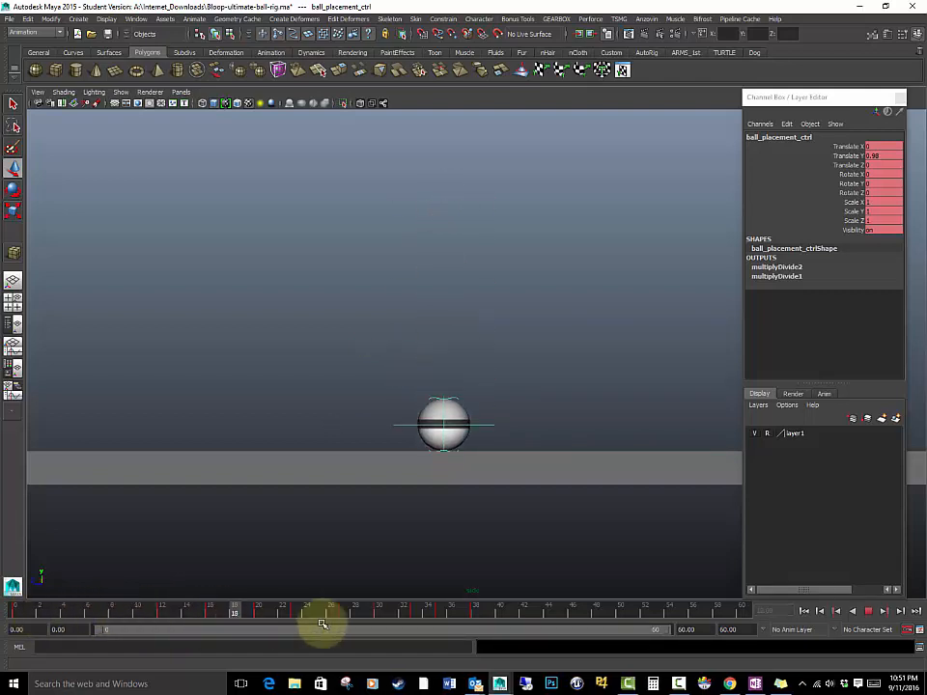
{"action": "key", "text": "alt+v"}
{"action": "key", "text": "w"}
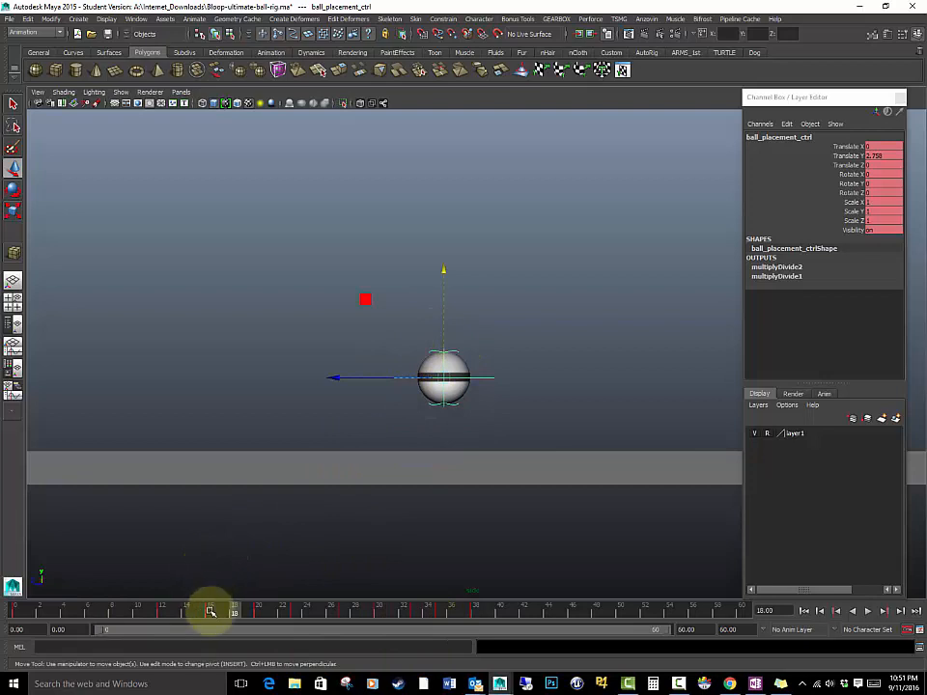
{"action": "left_click_drag", "start_coordinate": [211, 611], "coordinate": [17, 611]}
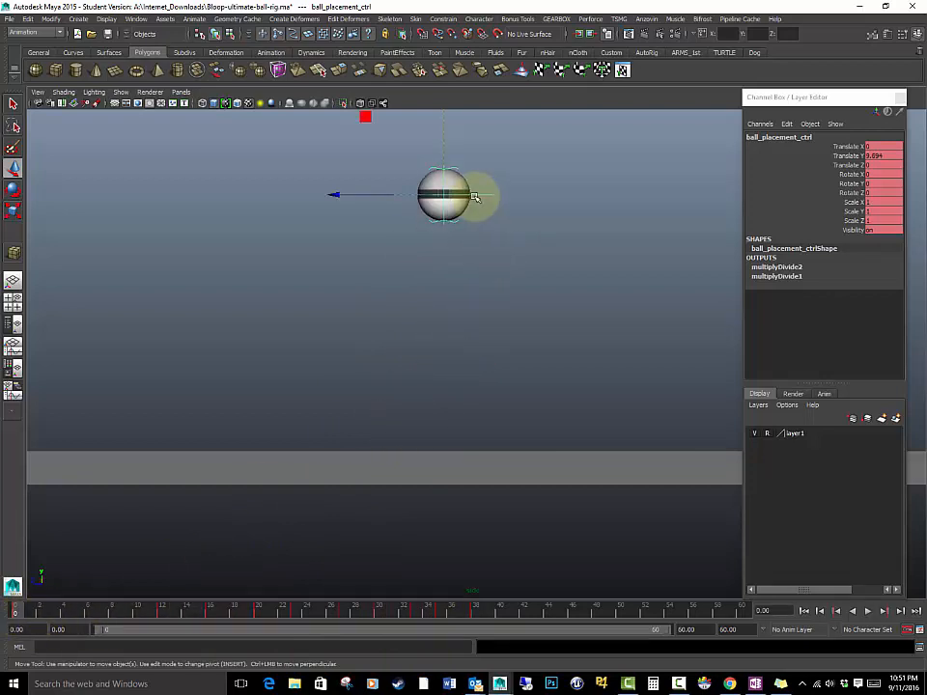
Step: Go to frame 12 and open the Graph Editor with all of the ball placement control's curves framed
{"action": "left_click", "coordinate": [151, 611]}
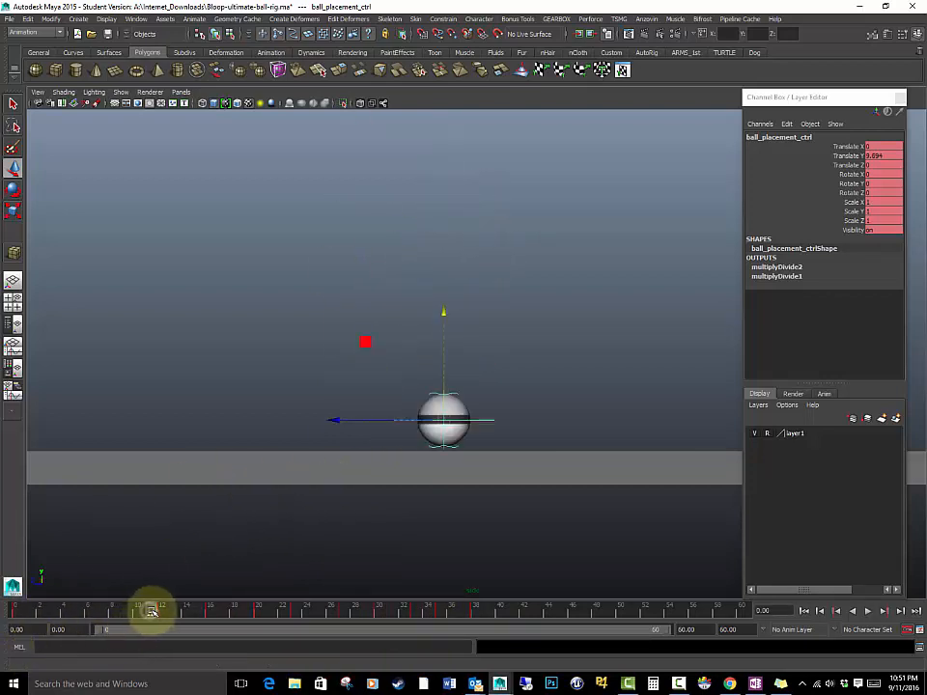
{"action": "left_click_drag", "start_coordinate": [152, 611], "coordinate": [162, 610]}
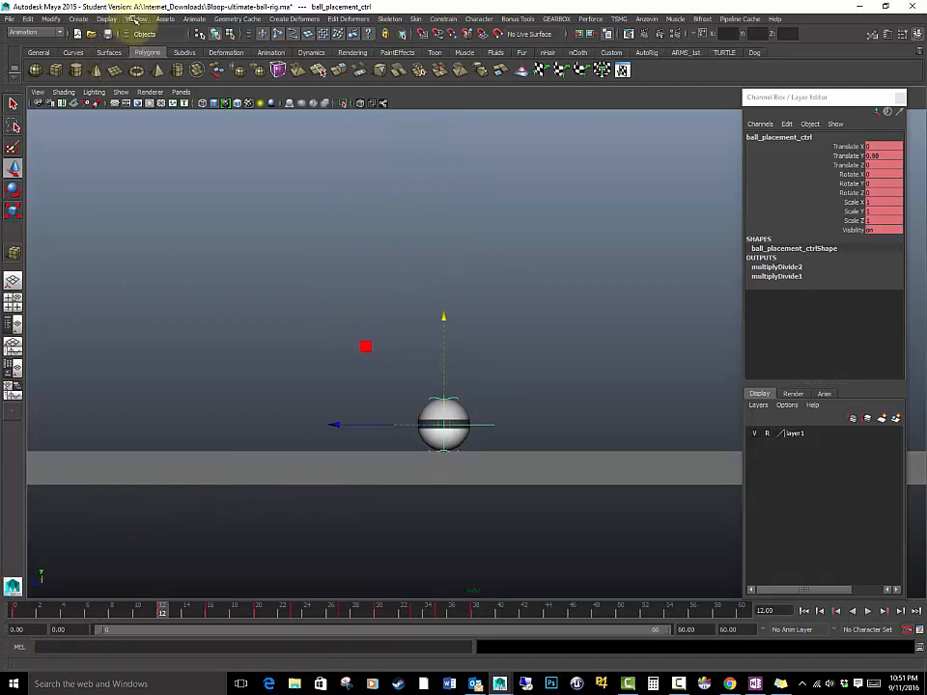
{"action": "left_click", "coordinate": [113, 20]}
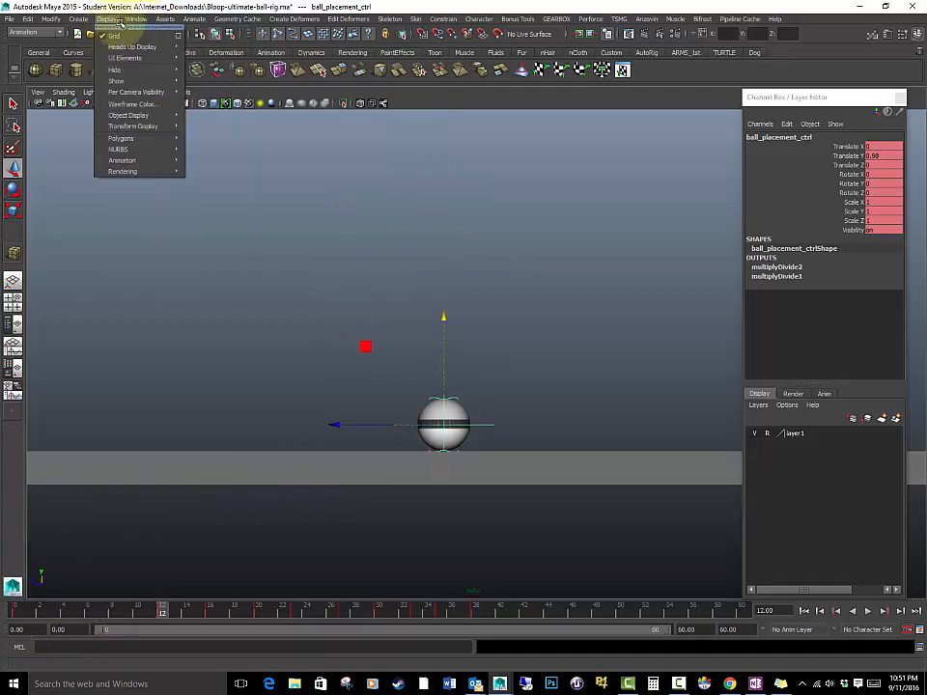
{"action": "mouse_move", "coordinate": [136, 19]}
{"action": "mouse_move", "coordinate": [177, 36]}
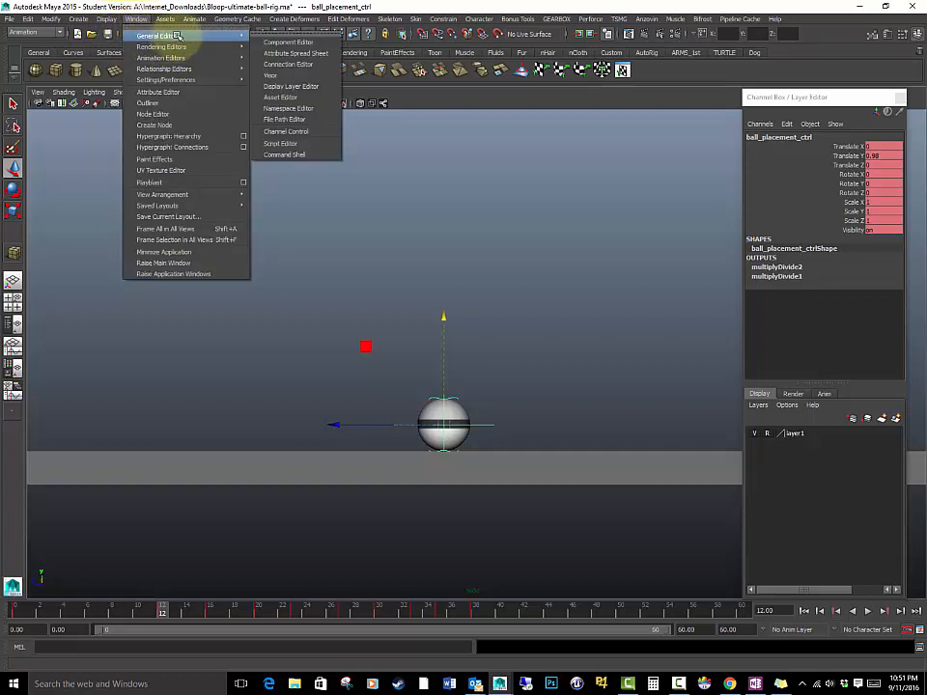
{"action": "mouse_move", "coordinate": [241, 57]}
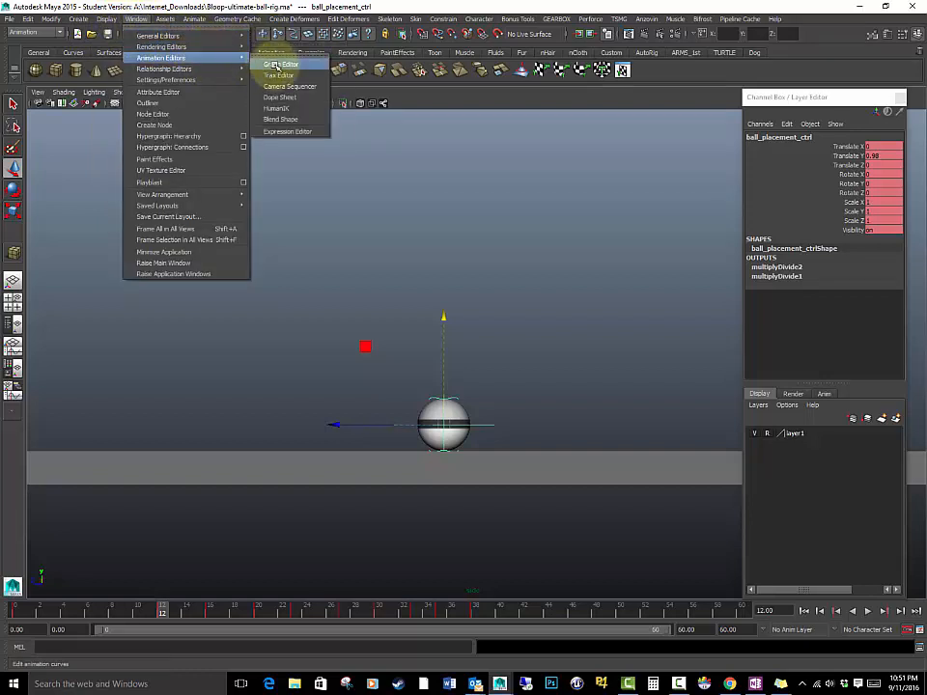
{"action": "left_click", "coordinate": [396, 363]}
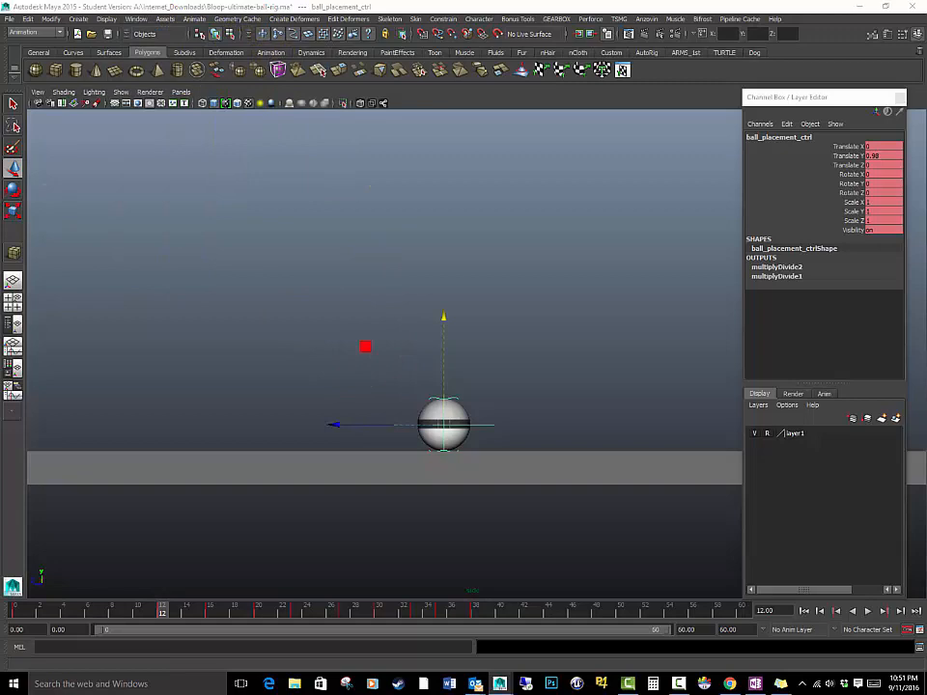
{"action": "left_click_drag", "start_coordinate": [168, 258], "coordinate": [209, 239]}
{"action": "key", "text": "a"}
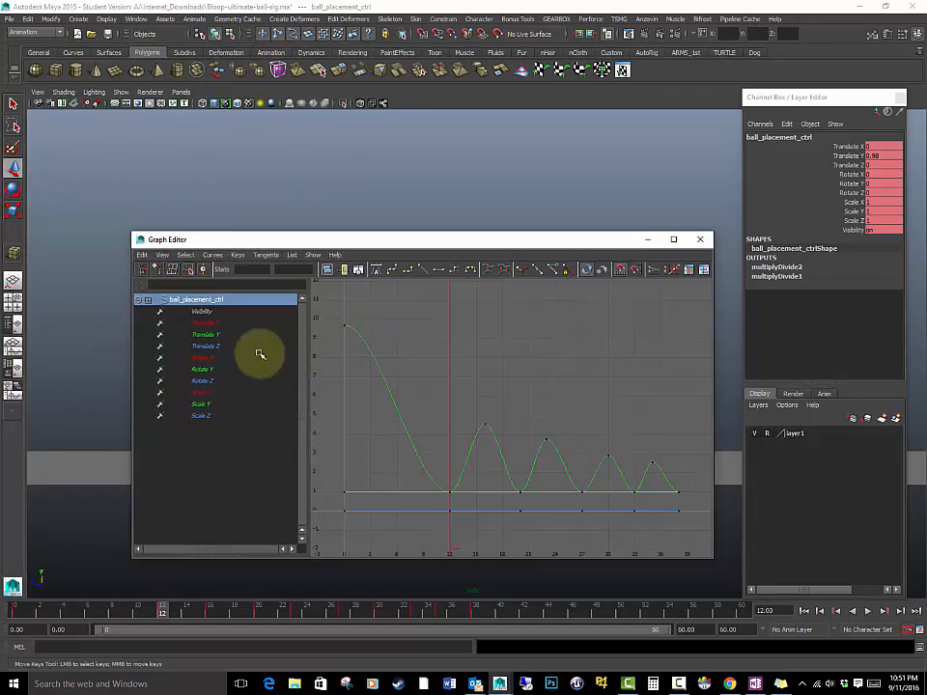
Step: Break the tangents of all ground-contact keys from frame 12 to 38 on the Translate Y curve
{"action": "left_click", "coordinate": [206, 334]}
{"action": "left_click_drag", "start_coordinate": [418, 501], "coordinate": [688, 546]}
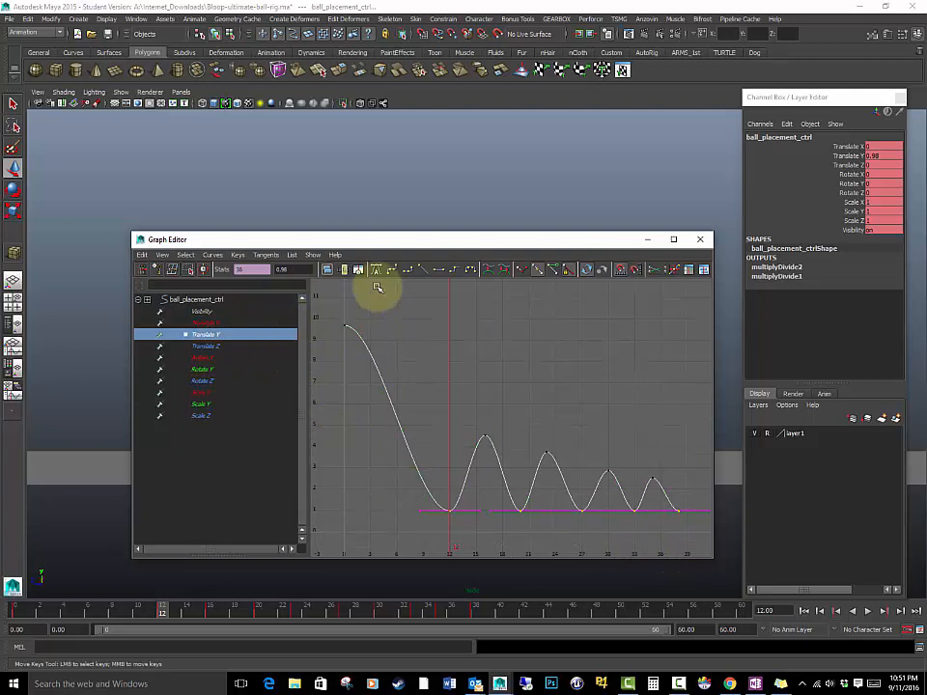
{"action": "left_click", "coordinate": [521, 272]}
Step: Angle the incoming and outgoing tangents upward at the frame 12 and frame 20 contacts to form sharp V shapes
{"action": "left_click_drag", "start_coordinate": [402, 483], "coordinate": [430, 516]}
{"action": "middle_click_drag", "start_coordinate": [429, 515], "coordinate": [445, 471]}
{"action": "left_click_drag", "start_coordinate": [490, 526], "coordinate": [473, 495]}
{"action": "middle_click_drag", "start_coordinate": [474, 494], "coordinate": [460, 468]}
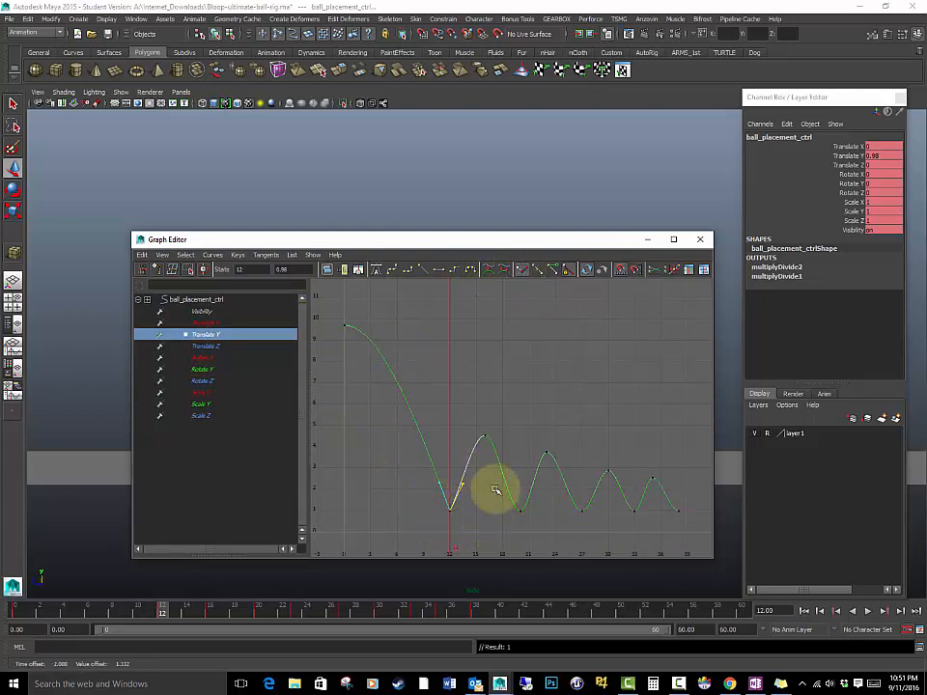
{"action": "left_click_drag", "start_coordinate": [497, 492], "coordinate": [546, 526]}
{"action": "middle_click_drag", "start_coordinate": [500, 524], "coordinate": [524, 485]}
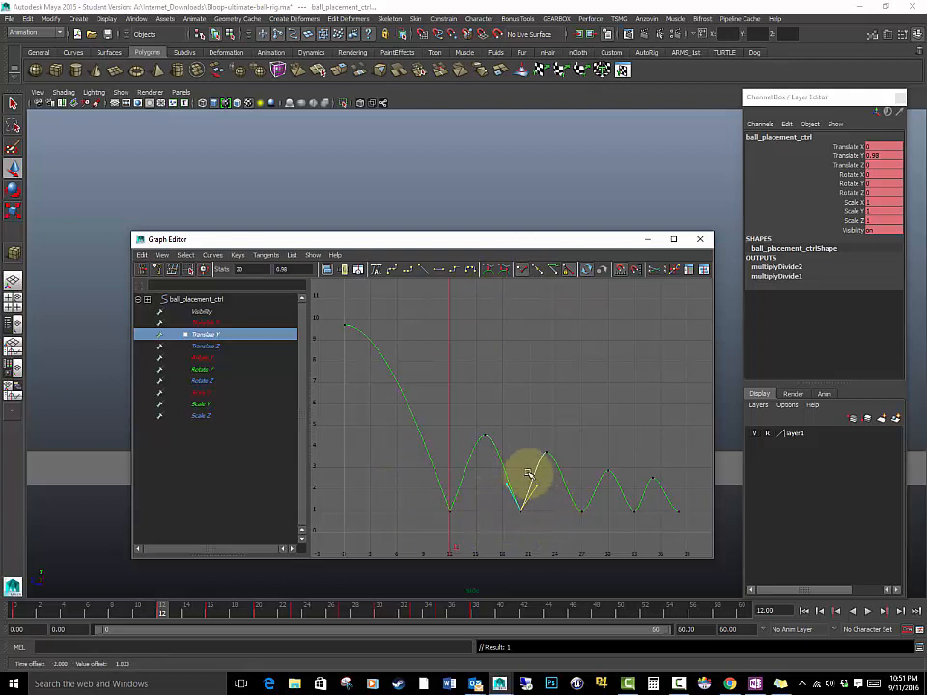
Step: Sharpen the contacts at frames 27 and 33 into V shapes and steepen the incoming tangent at frame 38
{"action": "left_click_drag", "start_coordinate": [556, 496], "coordinate": [592, 528]}
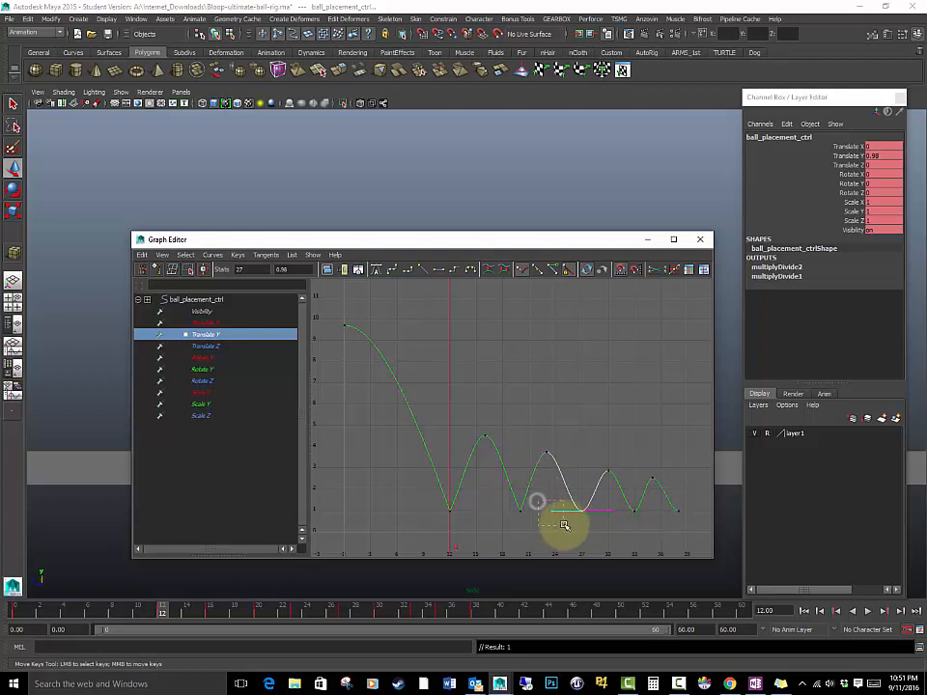
{"action": "middle_click_drag", "start_coordinate": [577, 486], "coordinate": [618, 524]}
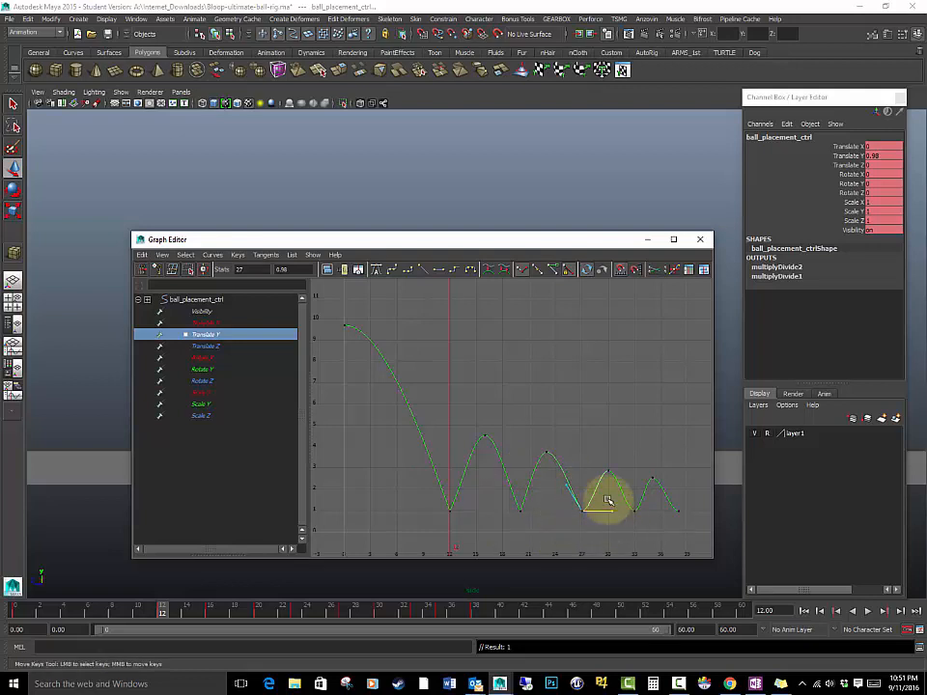
{"action": "left_click_drag", "start_coordinate": [614, 496], "coordinate": [652, 528]}
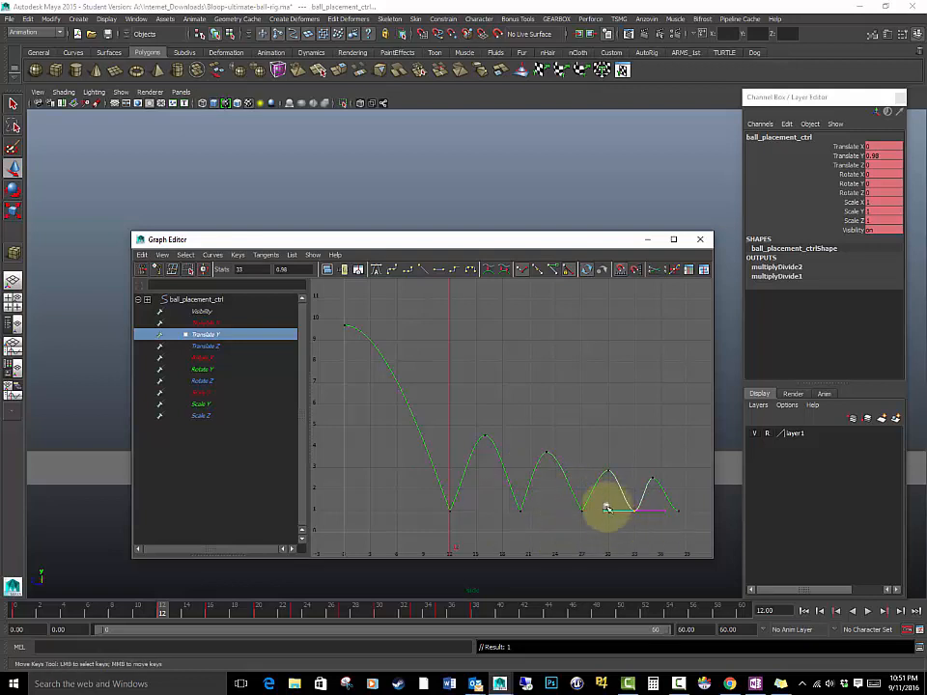
{"action": "middle_click_drag", "start_coordinate": [624, 492], "coordinate": [665, 522]}
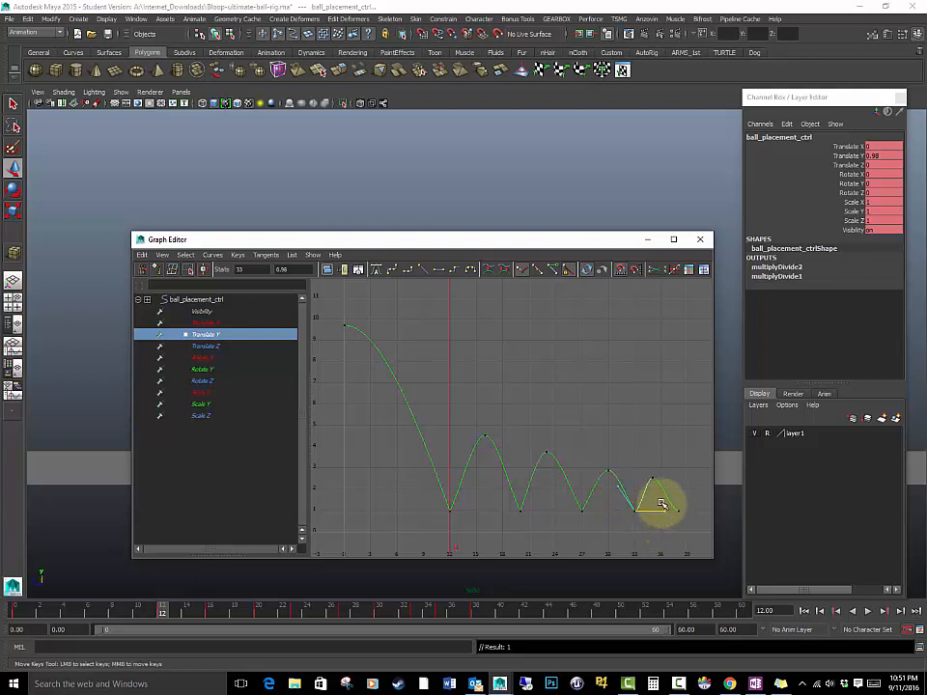
{"action": "left_click_drag", "start_coordinate": [653, 481], "coordinate": [686, 527]}
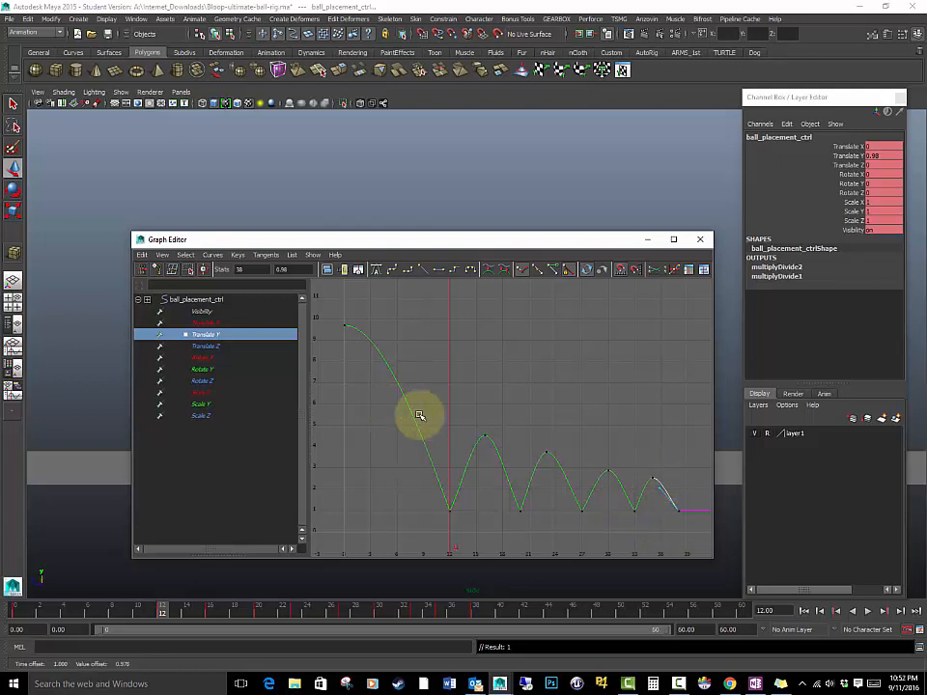
Step: Raise the Translate Y peak at frame 16 to 5.46 and give the curve's bounce peaks free weighted tangents
{"action": "left_click_drag", "start_coordinate": [445, 413], "coordinate": [535, 453]}
{"action": "middle_click_drag", "start_coordinate": [525, 438], "coordinate": [526, 418]}
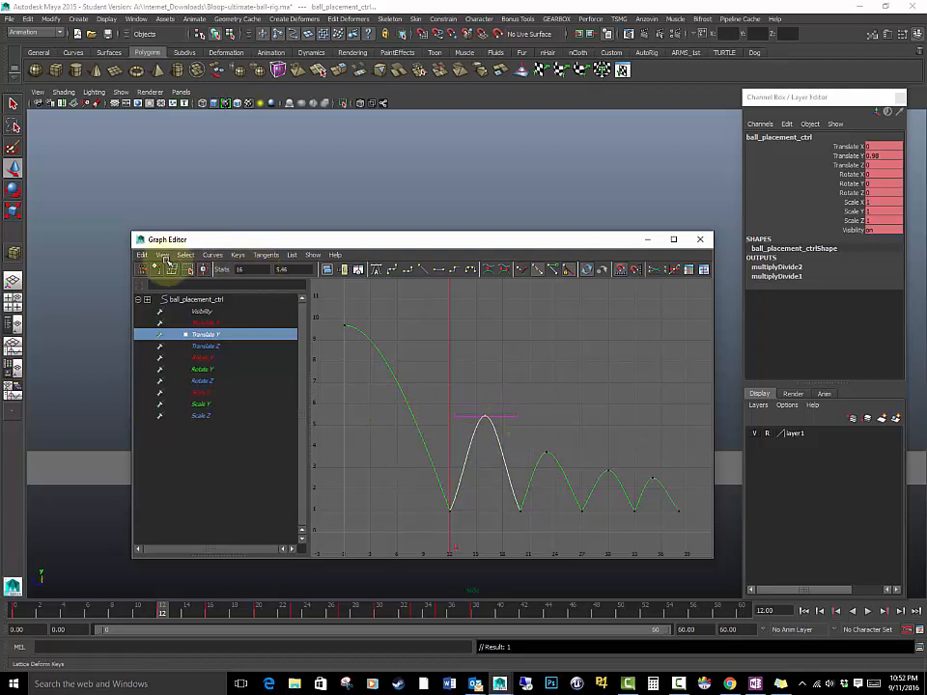
{"action": "left_click", "coordinate": [212, 255]}
{"action": "left_click", "coordinate": [239, 480]}
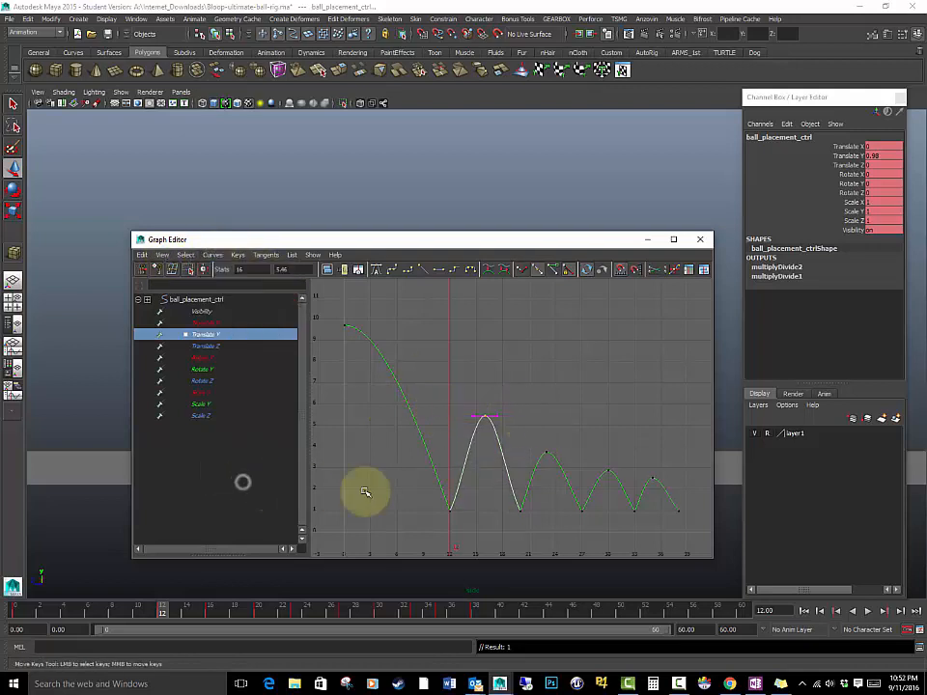
{"action": "left_click_drag", "start_coordinate": [449, 396], "coordinate": [686, 480]}
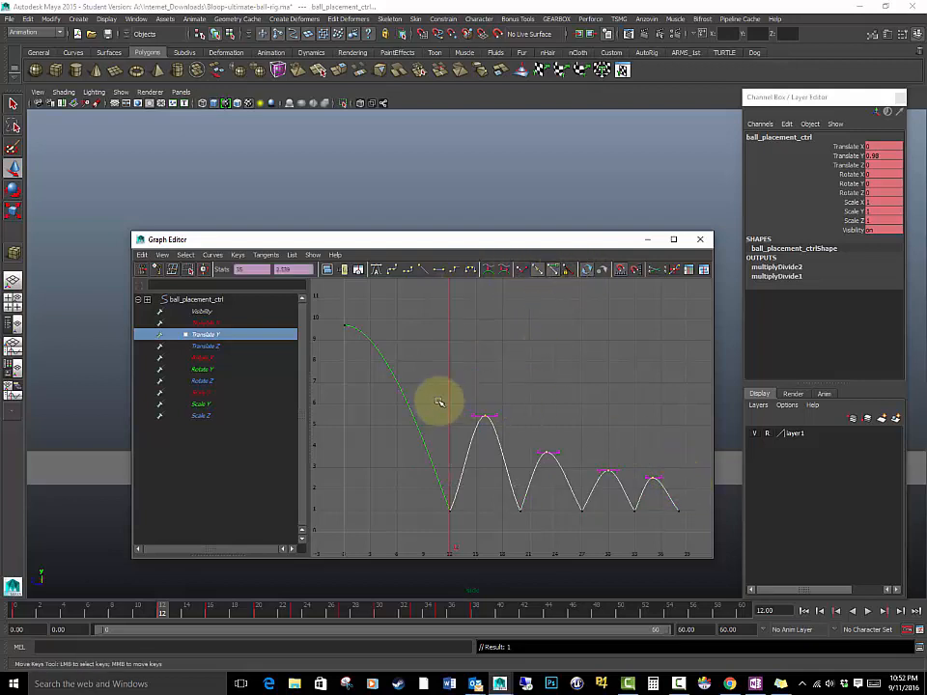
Step: Lengthen the tangent handles at the peaks on frames 16, 23, 30 and 35 to round the arcs, and refine the frame 20 contact tangents
{"action": "left_click_drag", "start_coordinate": [440, 400], "coordinate": [475, 430]}
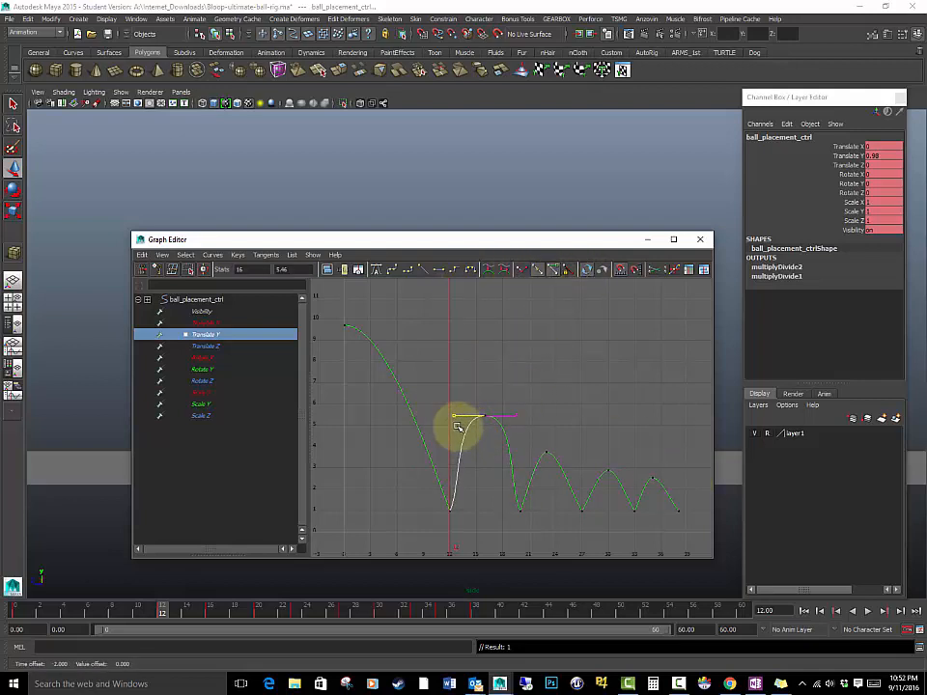
{"action": "left_click_drag", "start_coordinate": [537, 446], "coordinate": [572, 465]}
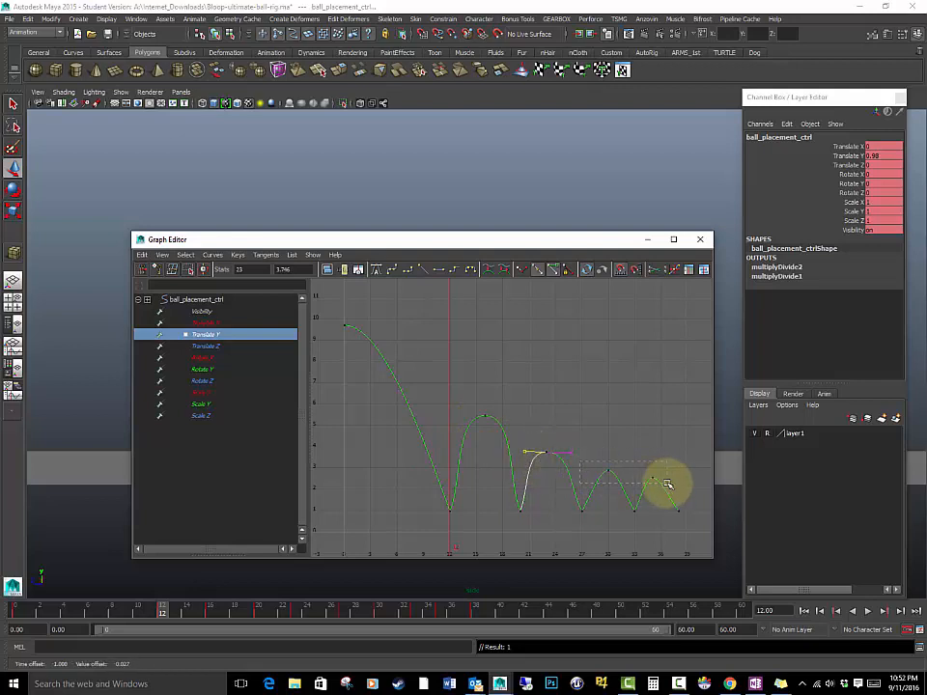
{"action": "left_click_drag", "start_coordinate": [667, 484], "coordinate": [582, 460]}
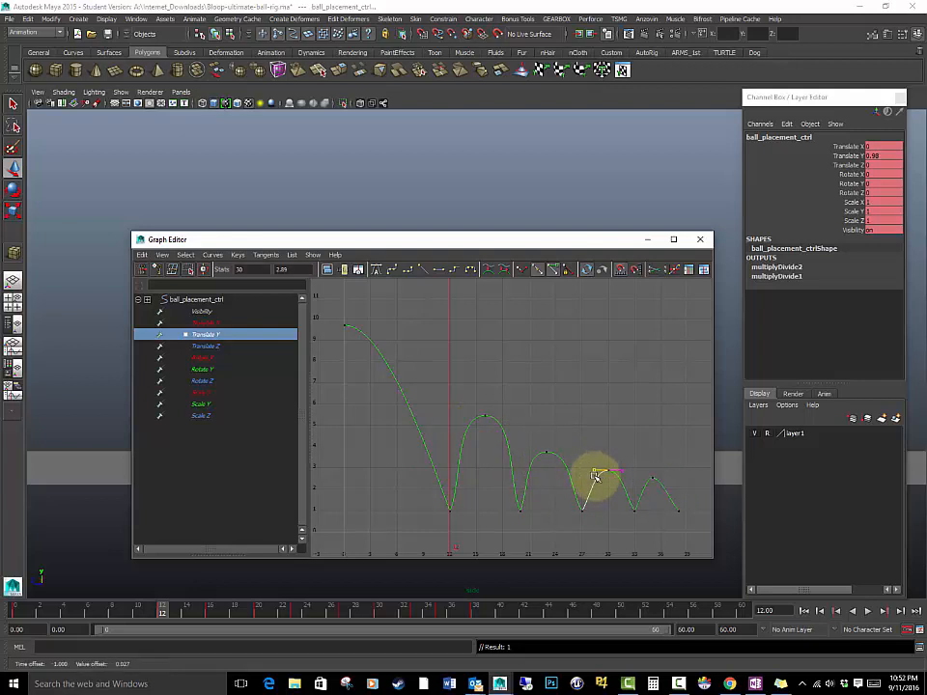
{"action": "left_click_drag", "start_coordinate": [656, 485], "coordinate": [644, 473]}
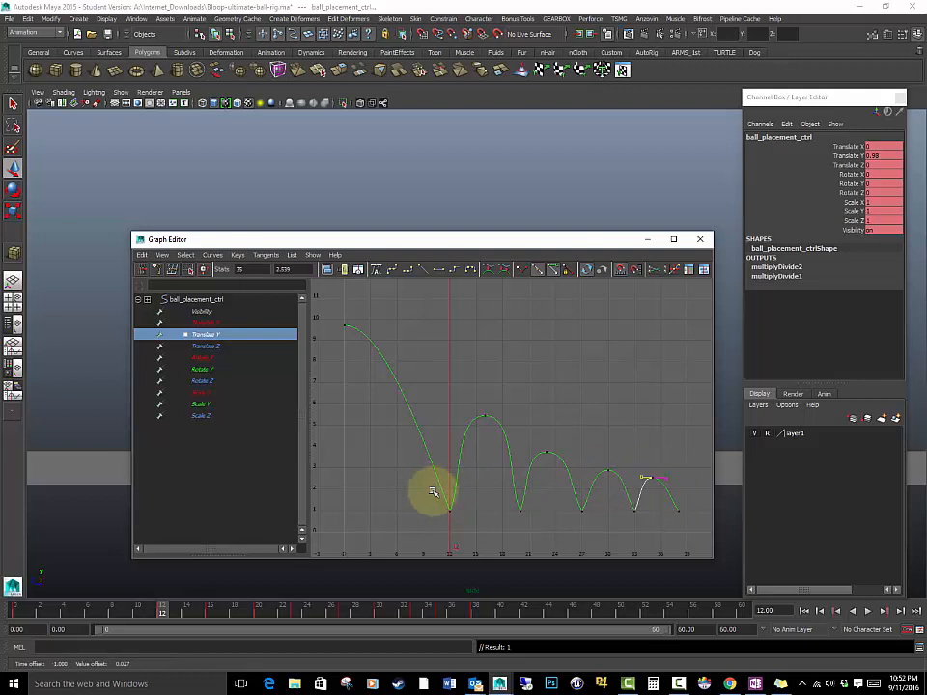
{"action": "left_click_drag", "start_coordinate": [434, 492], "coordinate": [556, 532]}
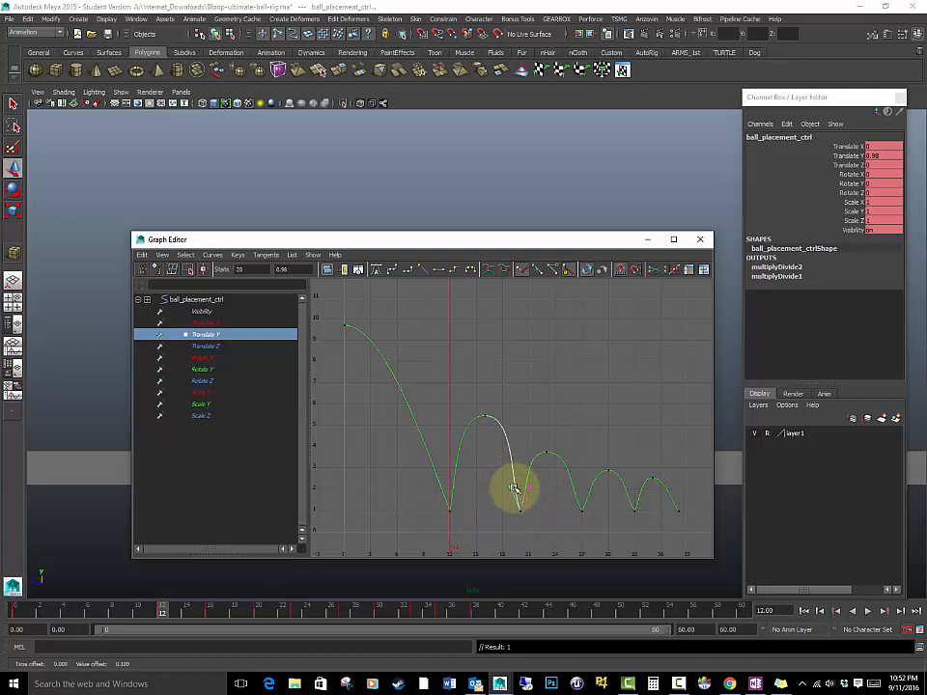
Step: Move the Graph Editor aside, play back the bounce, and scrub the first fall between frames 0 and 12
{"action": "left_click", "coordinate": [400, 6]}
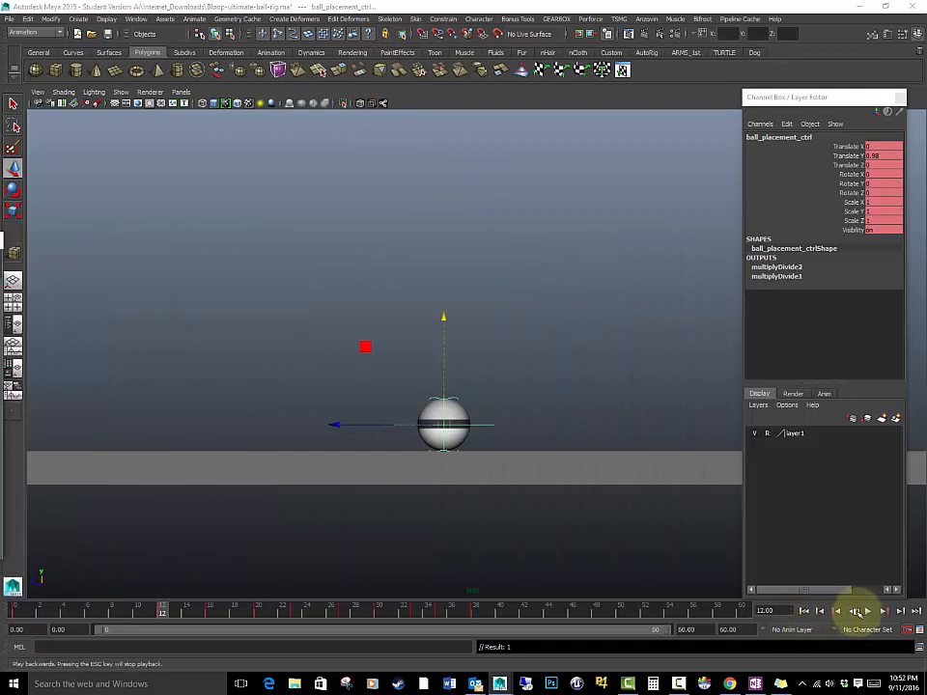
{"action": "left_click", "coordinate": [870, 611]}
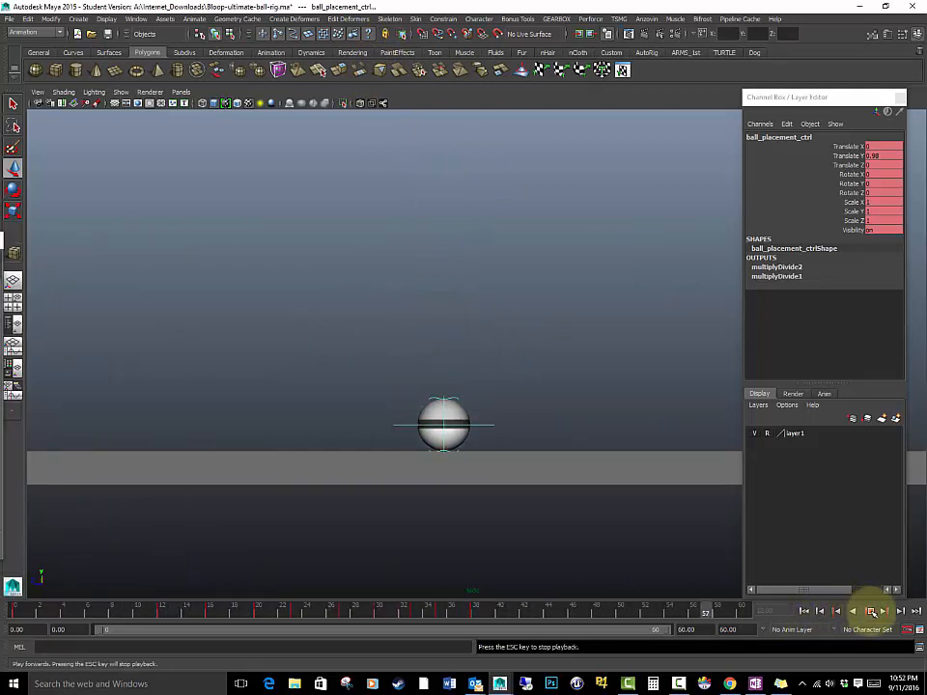
{"action": "left_click", "coordinate": [870, 610]}
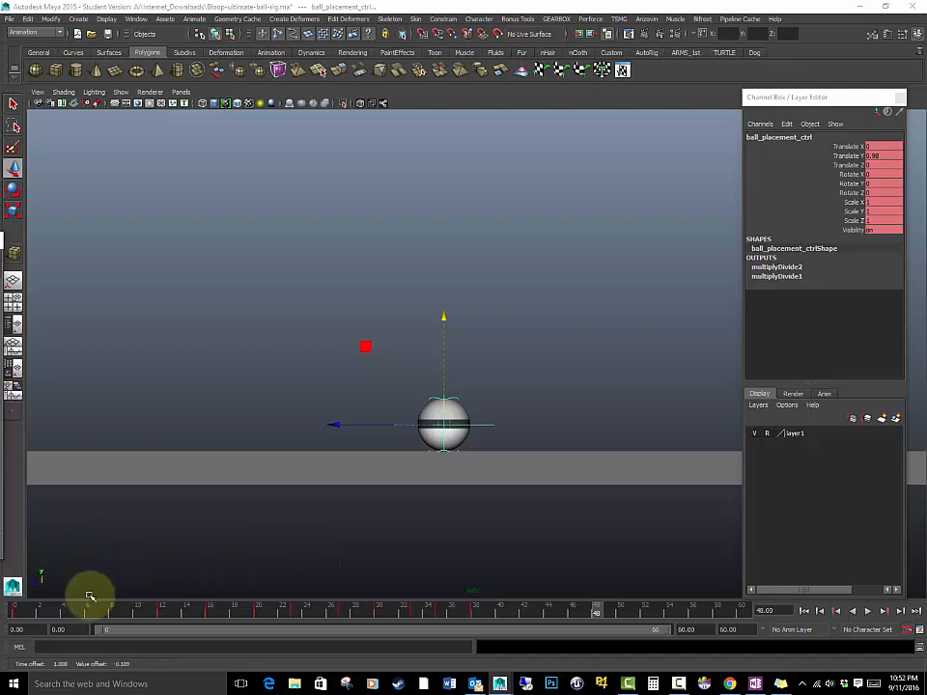
{"action": "left_click_drag", "start_coordinate": [25, 612], "coordinate": [163, 610]}
{"action": "mouse_move", "coordinate": [164, 610]}
{"action": "left_mouse_down"}
{"action": "mouse_move", "coordinate": [151, 614]}
{"action": "mouse_move", "coordinate": [174, 612]}
{"action": "mouse_move", "coordinate": [114, 615]}
{"action": "left_mouse_up"}
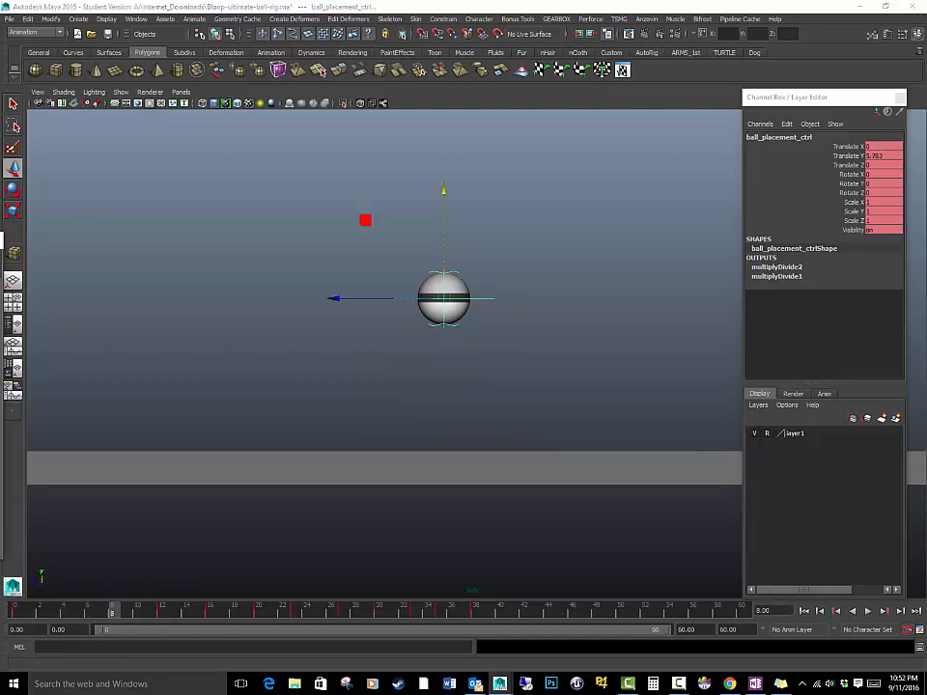
Step: Key the ball's ground-contact pose from frame 12 at frame 11 as well
{"action": "mouse_move", "coordinate": [1, 239]}
{"action": "left_mouse_down"}
{"action": "mouse_move", "coordinate": [513, 199]}
{"action": "mouse_move", "coordinate": [0, 261]}
{"action": "left_mouse_up"}
{"action": "left_click_drag", "start_coordinate": [110, 604], "coordinate": [161, 614]}
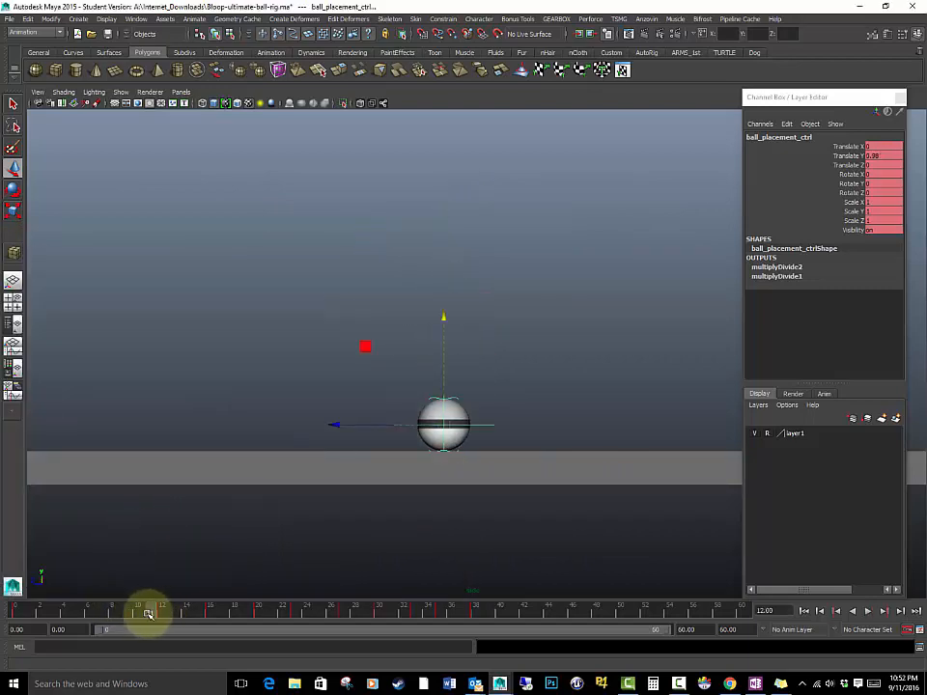
{"action": "left_click_drag", "start_coordinate": [140, 610], "coordinate": [156, 626]}
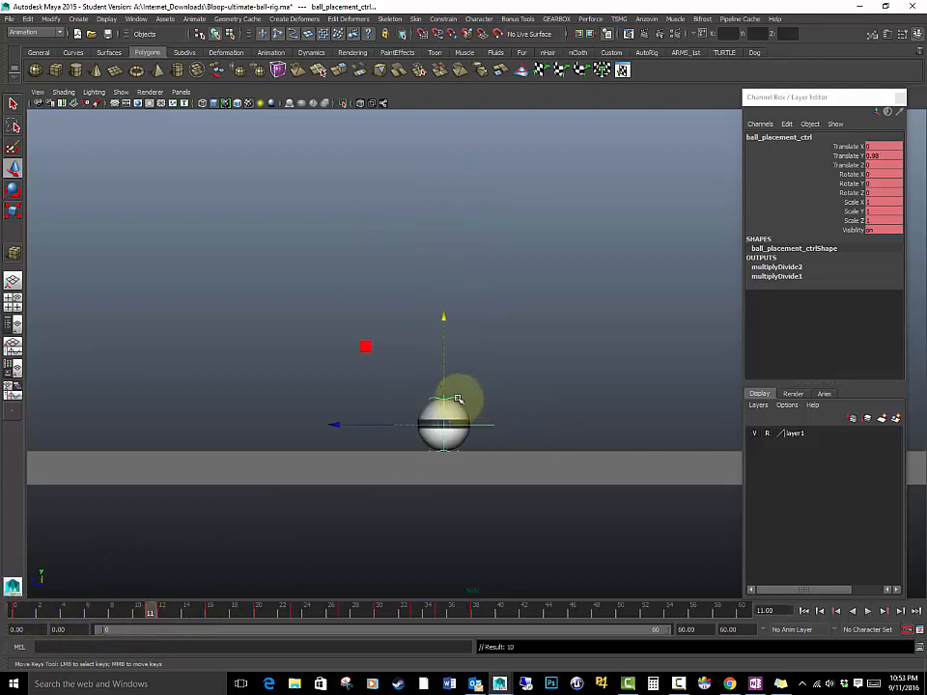
Step: Turn off surface selection so a box selection picks only the ball rig's controls, and return to frame 0 with nothing selected
{"action": "left_click", "coordinate": [460, 399]}
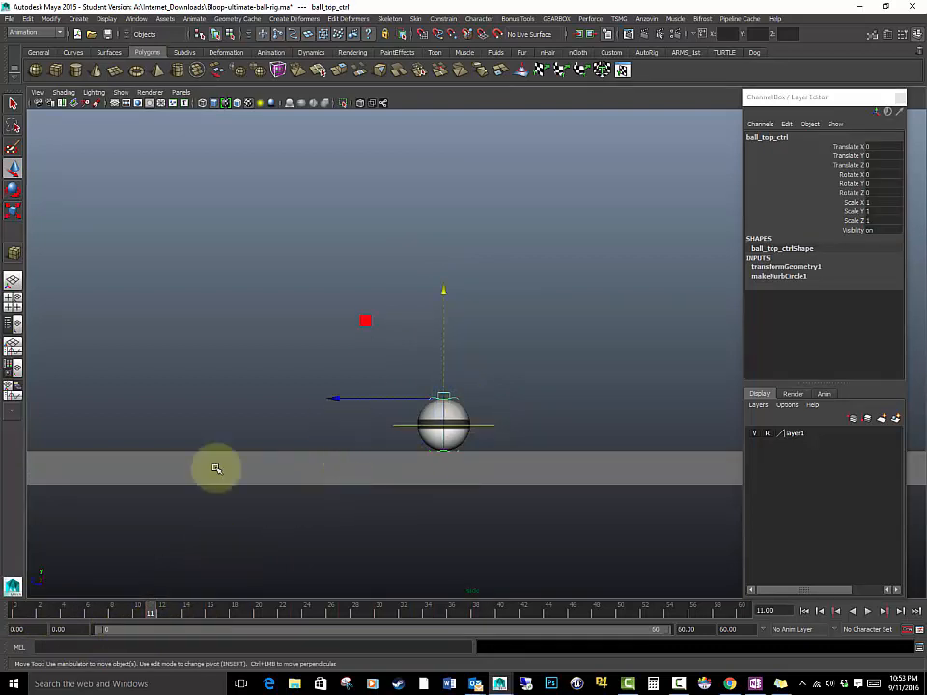
{"action": "left_click", "coordinate": [26, 611]}
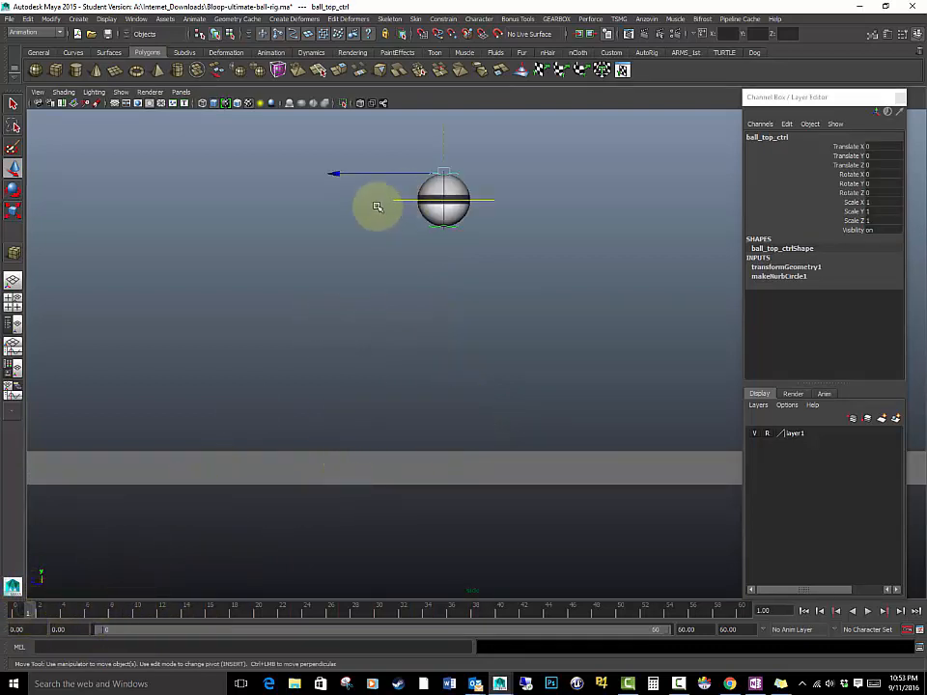
{"action": "left_click_drag", "start_coordinate": [376, 141], "coordinate": [540, 277]}
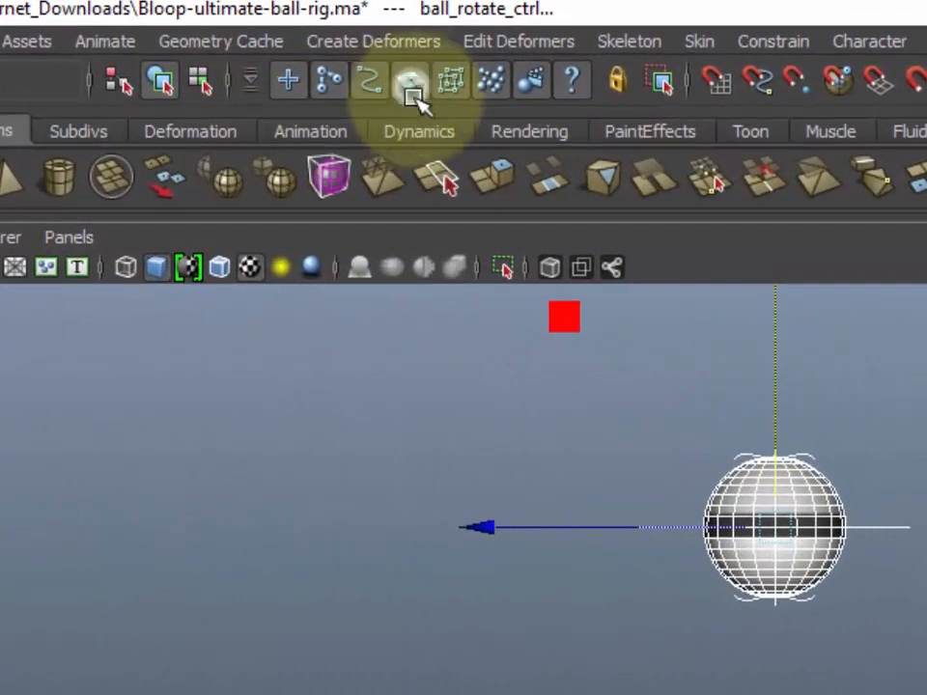
{"action": "key", "text": "5"}
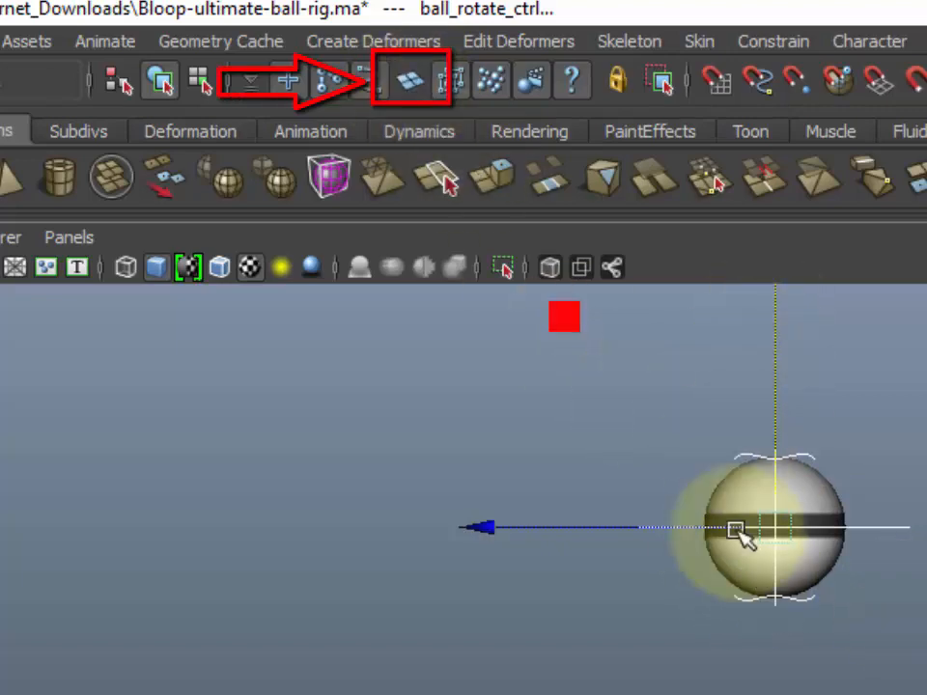
{"action": "left_click", "coordinate": [548, 396]}
{"action": "left_click_drag", "start_coordinate": [591, 410], "coordinate": [894, 563]}
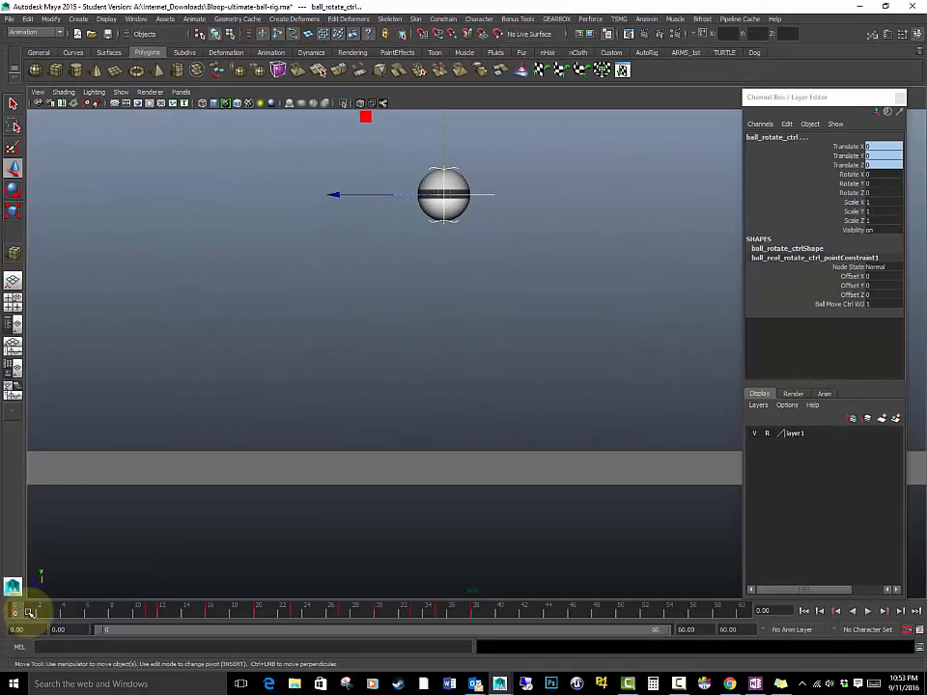
{"action": "mouse_move", "coordinate": [30, 613]}
{"action": "left_mouse_down"}
{"action": "mouse_move", "coordinate": [458, 610]}
{"action": "mouse_move", "coordinate": [201, 599]}
{"action": "mouse_move", "coordinate": [15, 611]}
{"action": "left_mouse_up"}
{"action": "left_click", "coordinate": [490, 341]}
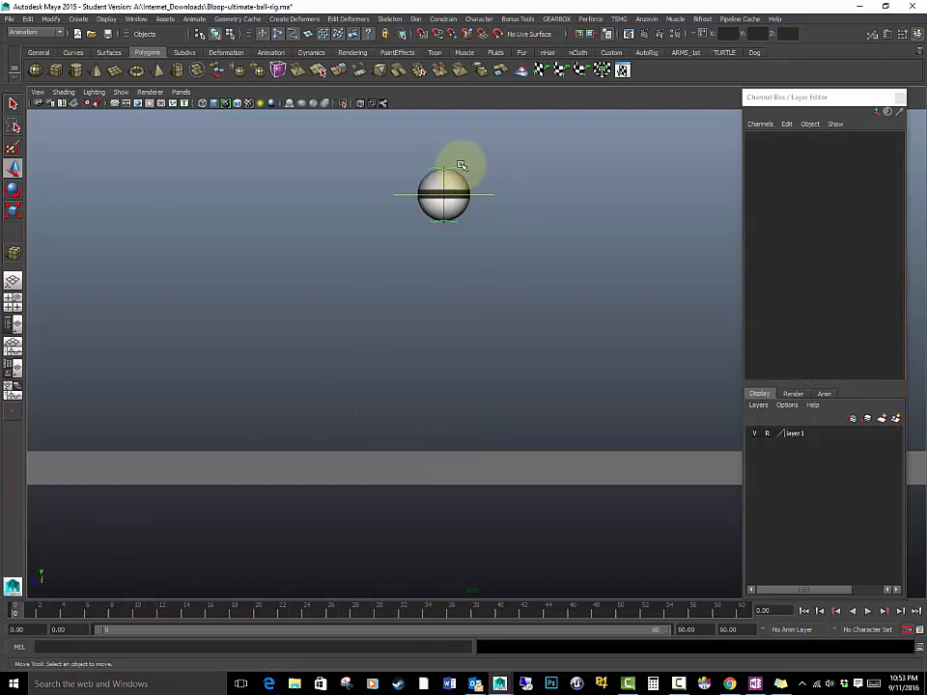
Step: Stretch the ball before the first impact by lowering ball_bottom_ctrl at frame 9 to about -0.834 in Translate Y
{"action": "left_click", "coordinate": [456, 169]}
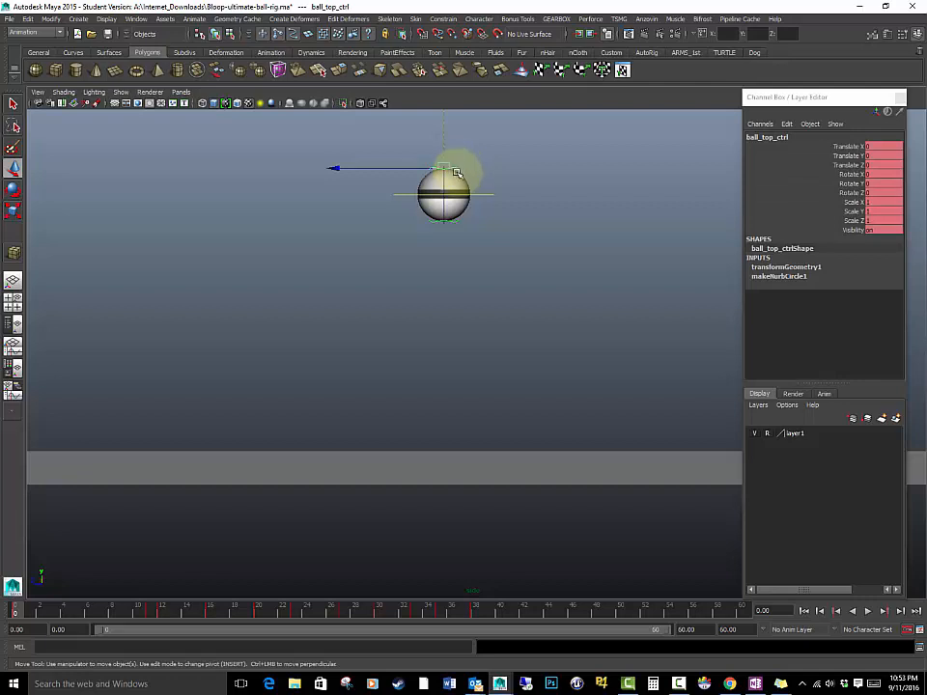
{"action": "double_click", "coordinate": [30, 610]}
{"action": "left_click_drag", "start_coordinate": [77, 610], "coordinate": [138, 613]}
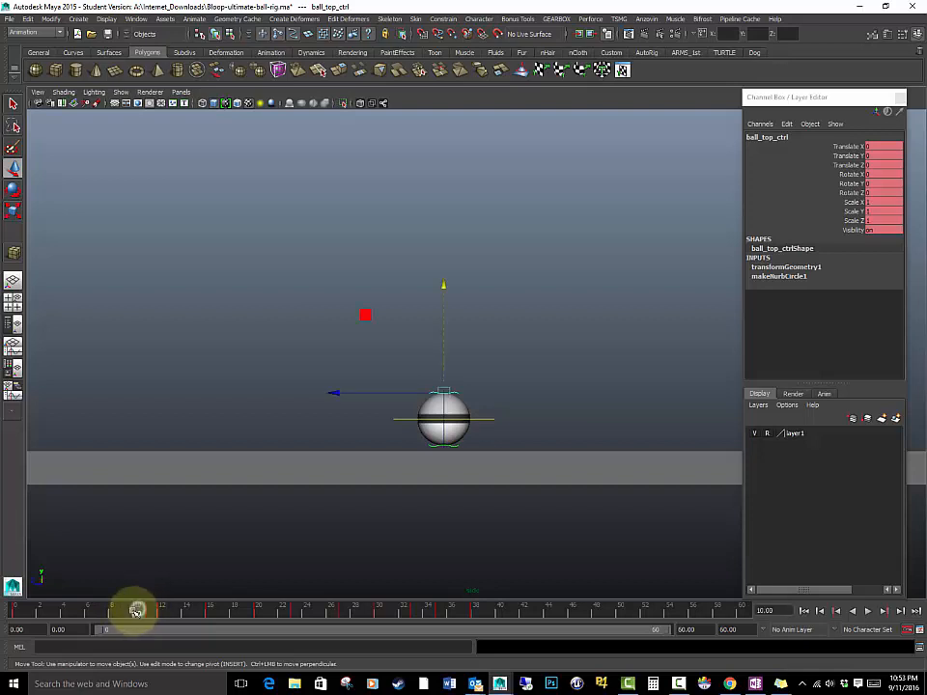
{"action": "left_click_drag", "start_coordinate": [137, 610], "coordinate": [129, 608]}
{"action": "left_click", "coordinate": [458, 435]}
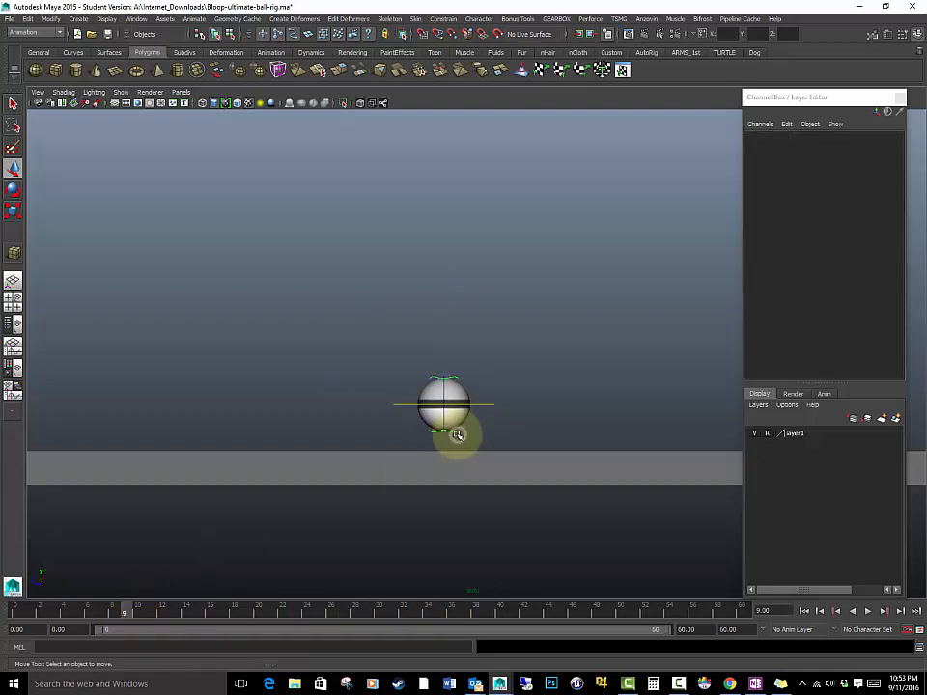
{"action": "left_click", "coordinate": [452, 432]}
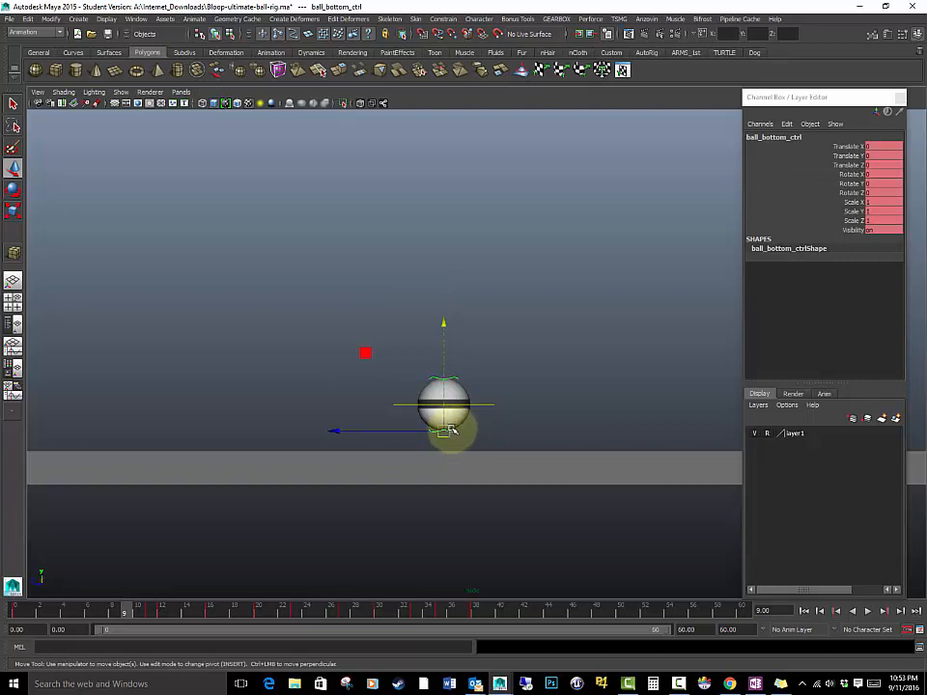
{"action": "left_click_drag", "start_coordinate": [445, 323], "coordinate": [445, 337]}
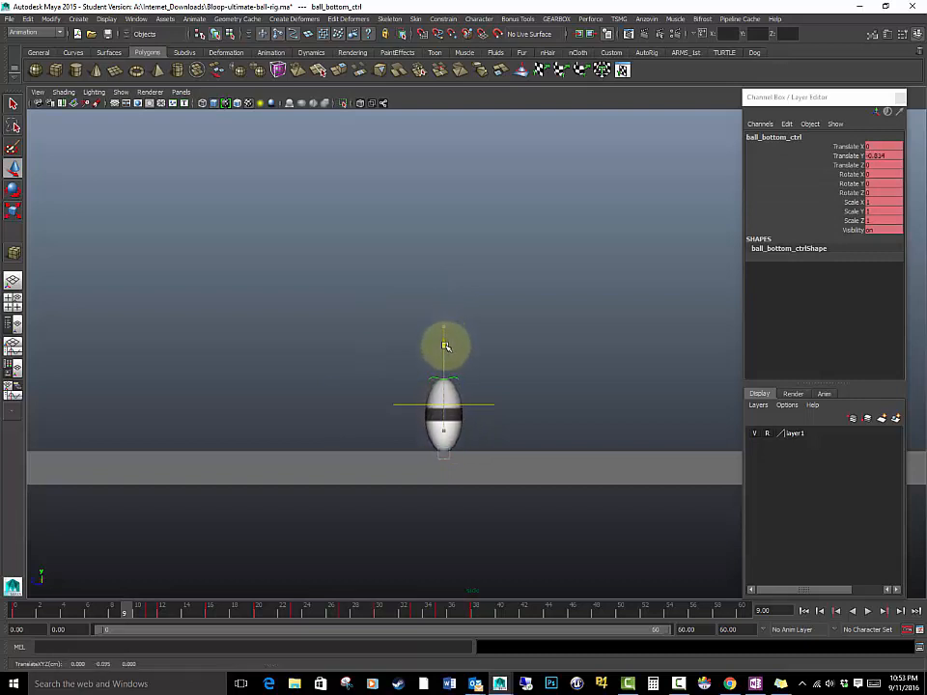
{"action": "double_click", "coordinate": [134, 608]}
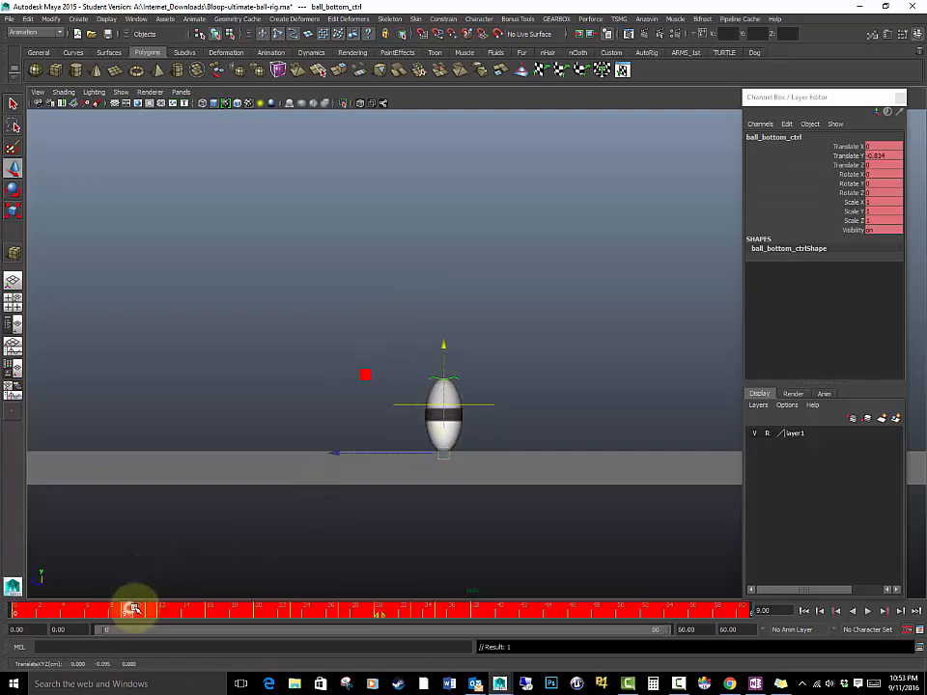
{"action": "mouse_move", "coordinate": [135, 608]}
{"action": "left_mouse_down"}
{"action": "mouse_move", "coordinate": [16, 608]}
{"action": "mouse_move", "coordinate": [97, 625]}
{"action": "mouse_move", "coordinate": [125, 610]}
{"action": "left_mouse_up"}
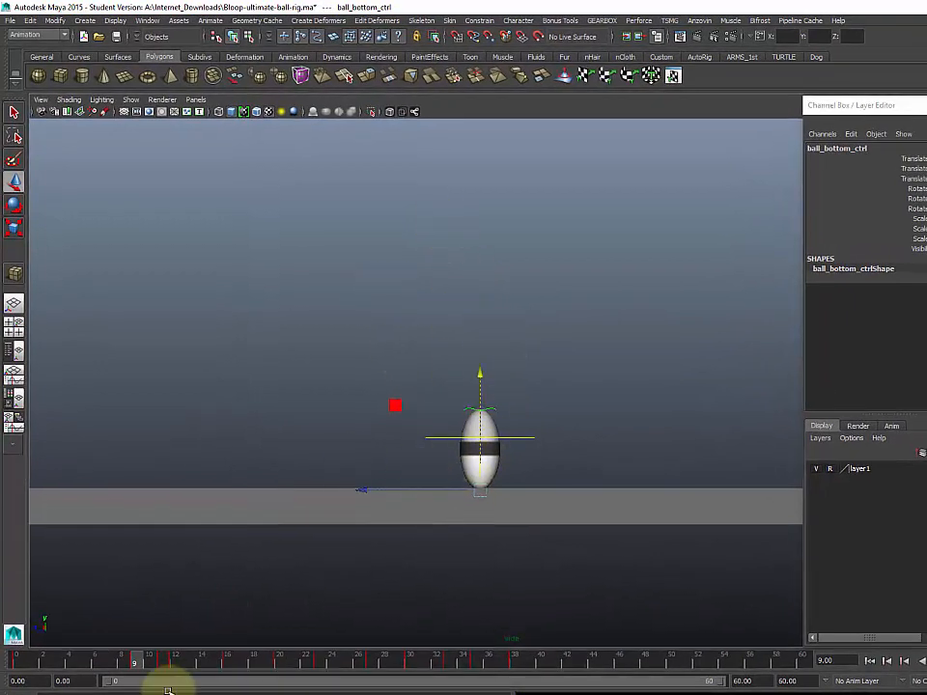
Step: Squash the ball against the ground at frame 11 by lowering ball_top_ctrl, and scrub through the impact
{"action": "left_click_drag", "start_coordinate": [139, 661], "coordinate": [162, 662]}
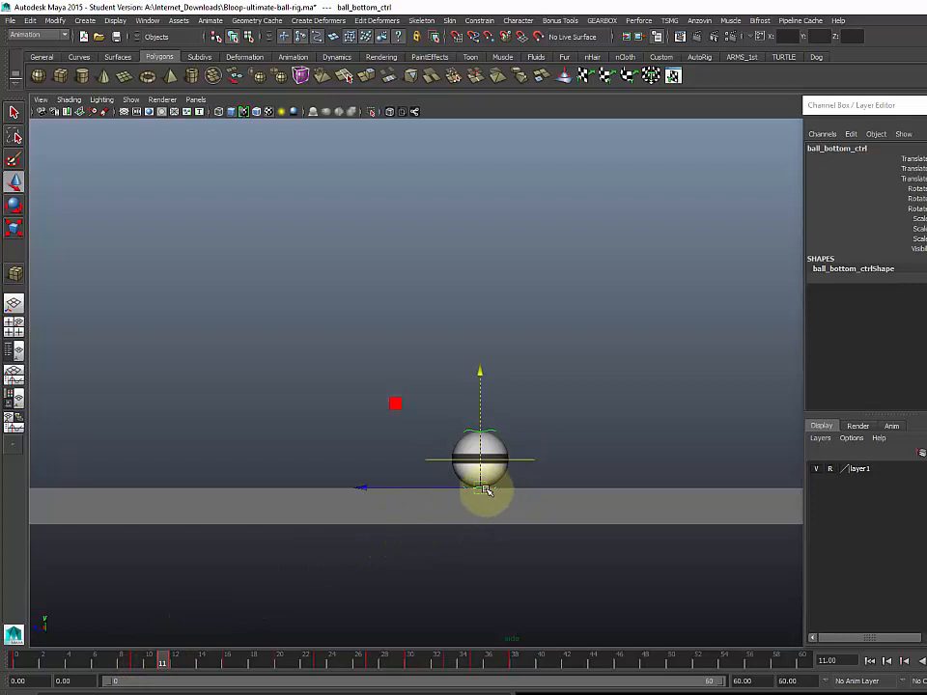
{"action": "left_click", "coordinate": [494, 428]}
{"action": "left_click_drag", "start_coordinate": [142, 660], "coordinate": [164, 662]}
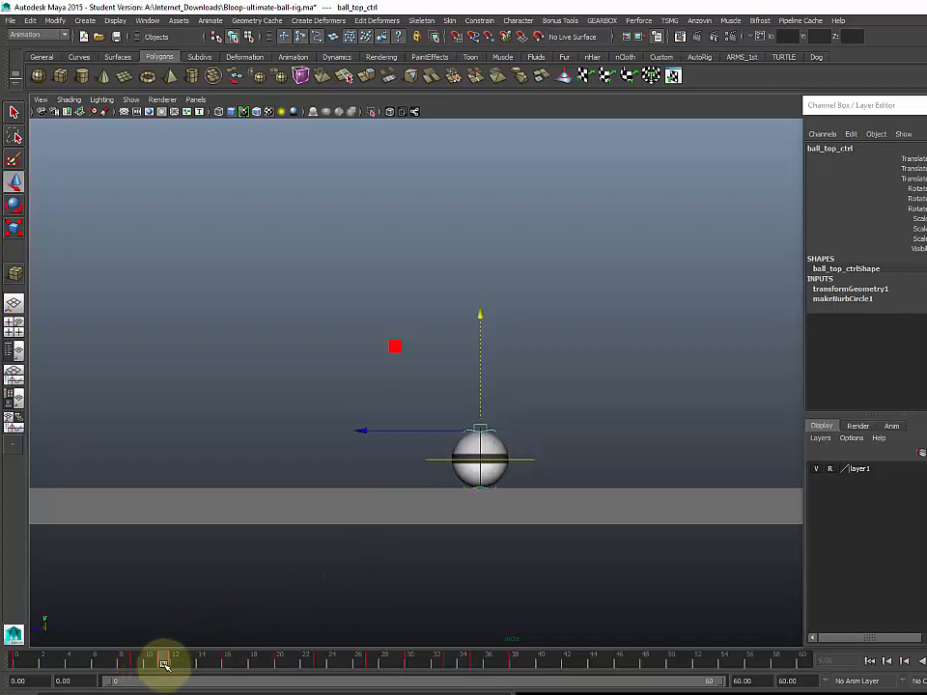
{"action": "left_click_drag", "start_coordinate": [482, 316], "coordinate": [486, 327]}
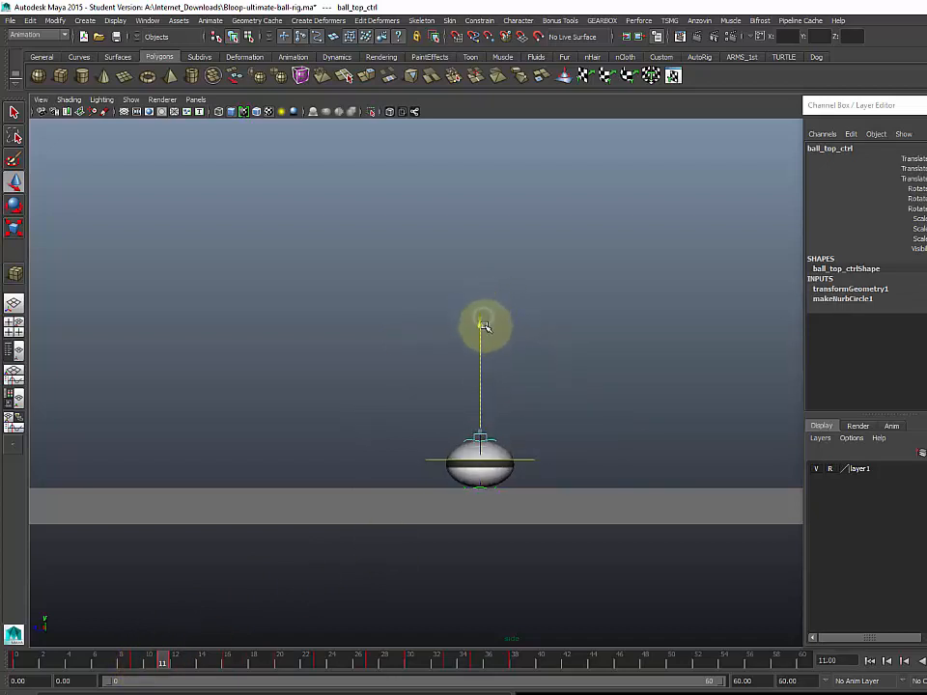
{"action": "left_click", "coordinate": [486, 332]}
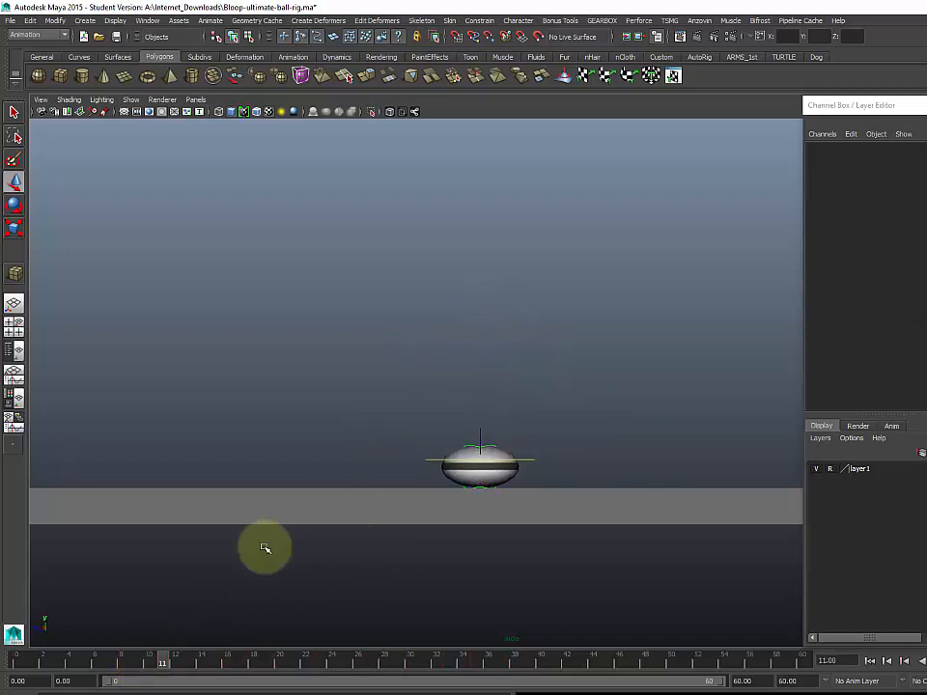
{"action": "left_click", "coordinate": [471, 441]}
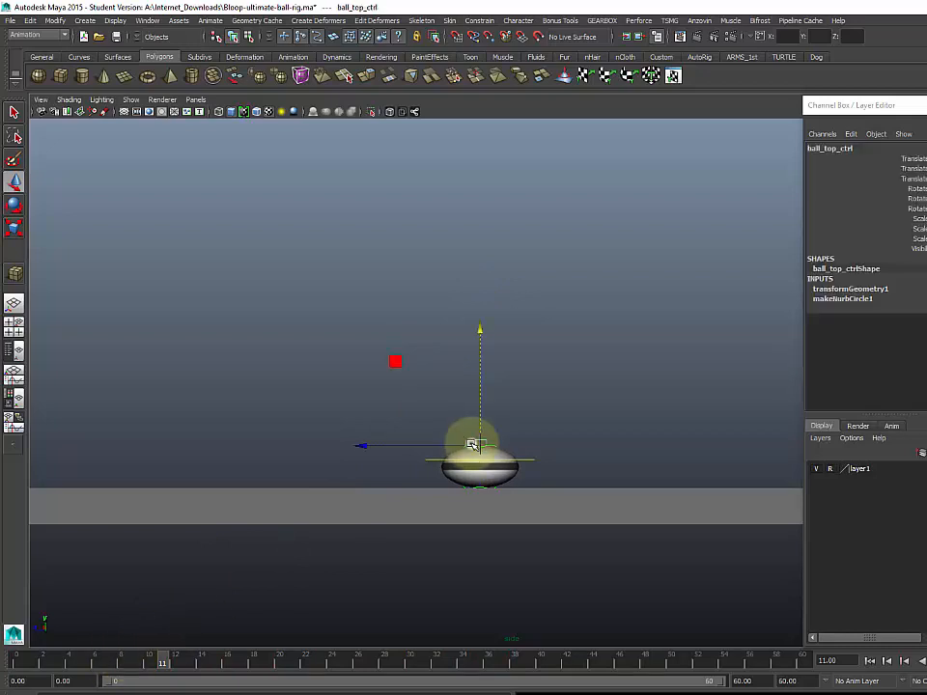
{"action": "left_click_drag", "start_coordinate": [107, 662], "coordinate": [160, 668]}
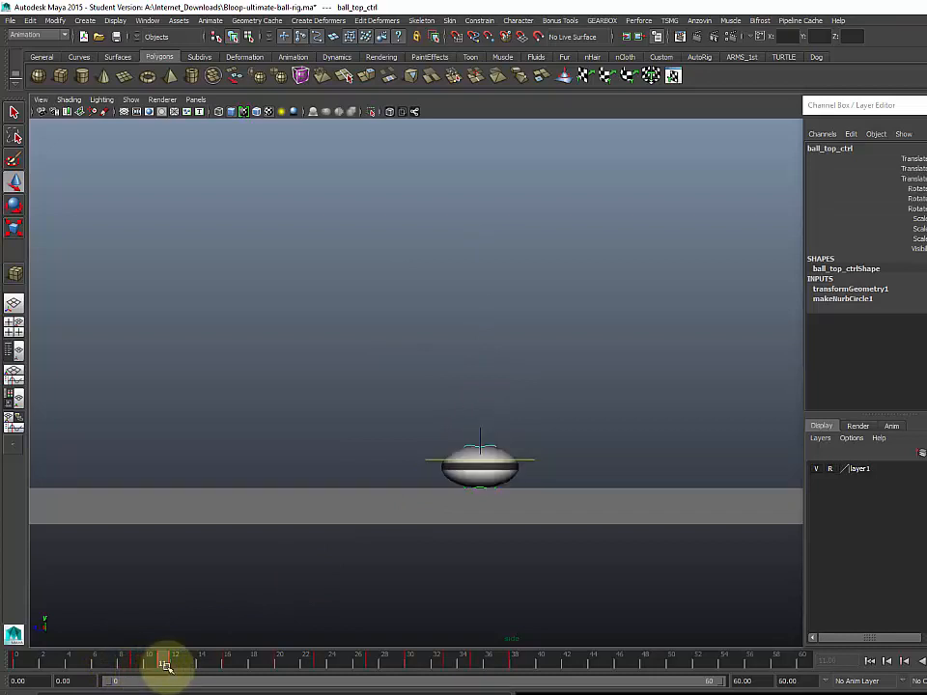
Step: Squash the ball slightly more at frame 12 by lowering ball_top_ctrl, and check ball_bottom_ctrl at frame 11
{"action": "key", "text": "w"}
{"action": "left_click", "coordinate": [472, 489]}
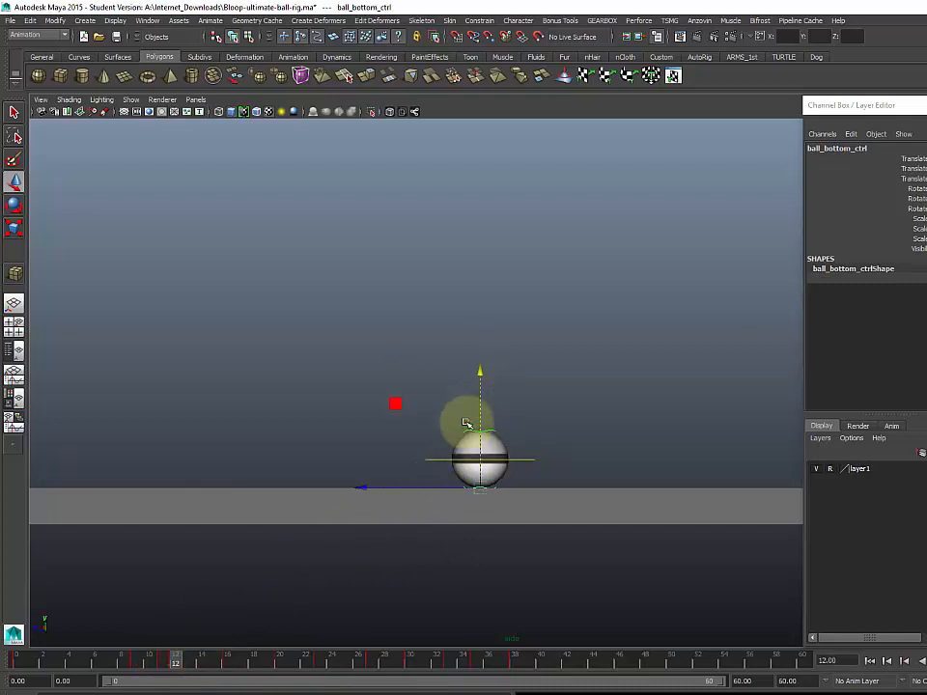
{"action": "left_click", "coordinate": [470, 430]}
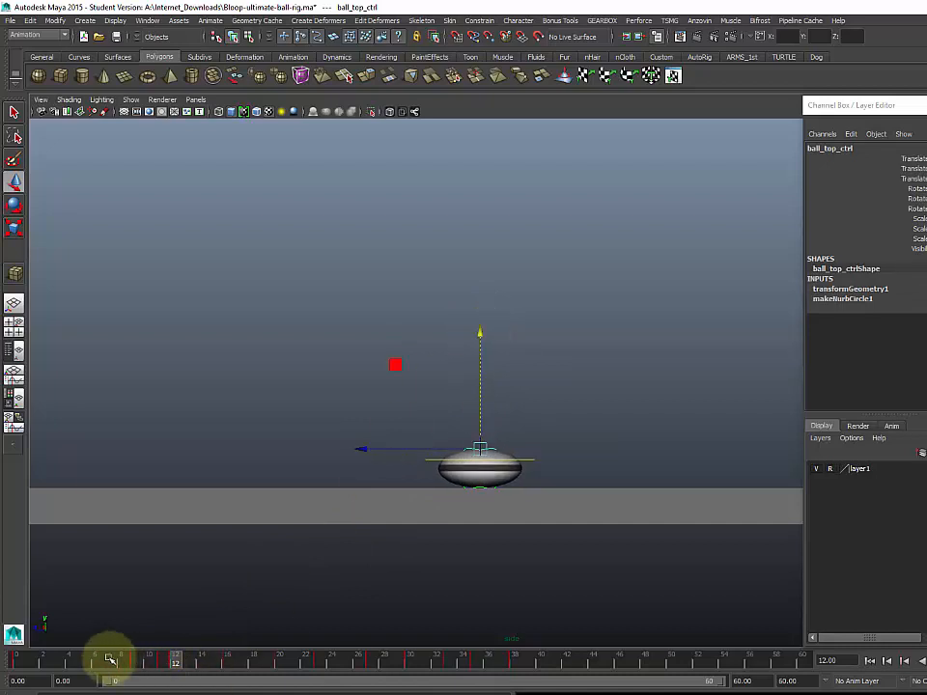
{"action": "left_click_drag", "start_coordinate": [110, 659], "coordinate": [164, 660]}
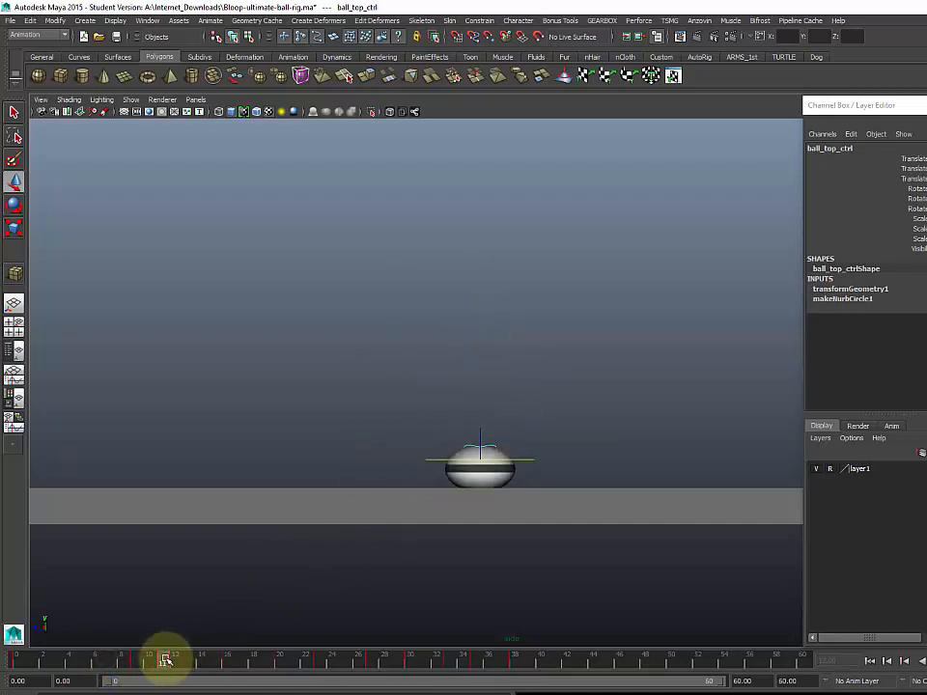
{"action": "left_click", "coordinate": [531, 490]}
{"action": "left_click", "coordinate": [482, 489]}
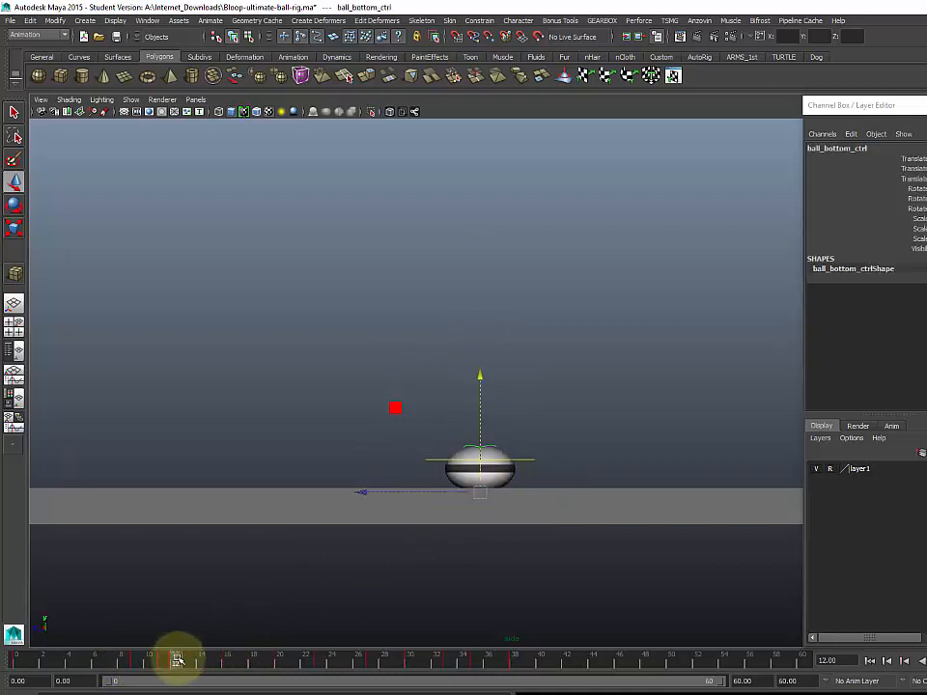
Step: Stretch the ball at frames 13 and 19 by lowering ball_bottom_ctrl below the ball
{"action": "mouse_move", "coordinate": [177, 659]}
{"action": "left_mouse_down"}
{"action": "mouse_move", "coordinate": [128, 661]}
{"action": "mouse_move", "coordinate": [199, 664]}
{"action": "mouse_move", "coordinate": [37, 660]}
{"action": "mouse_move", "coordinate": [172, 666]}
{"action": "mouse_move", "coordinate": [18, 673]}
{"action": "mouse_move", "coordinate": [187, 679]}
{"action": "left_mouse_up"}
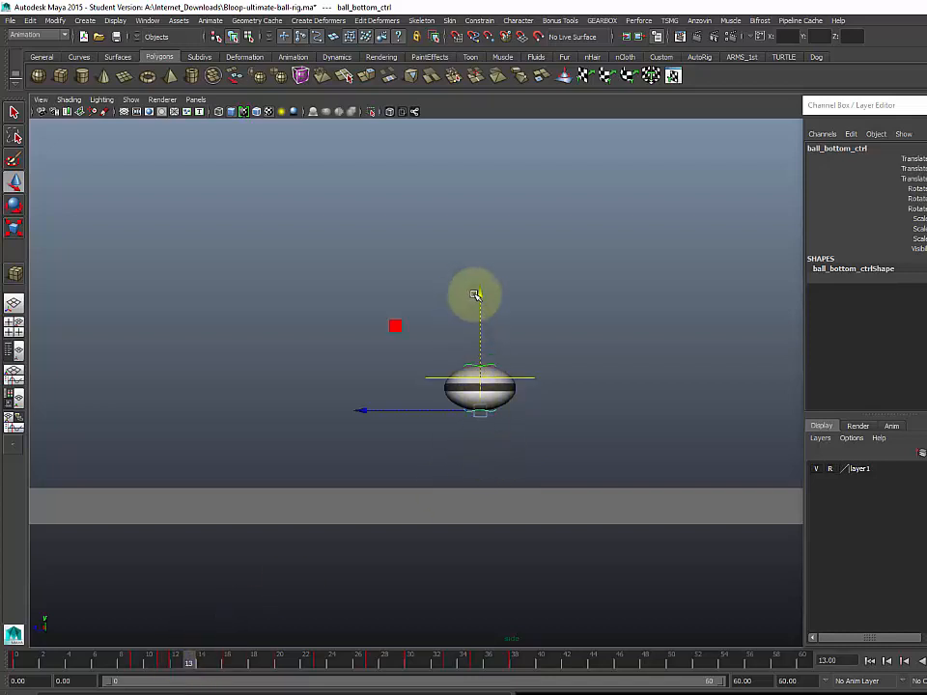
{"action": "left_click_drag", "start_coordinate": [482, 294], "coordinate": [483, 310]}
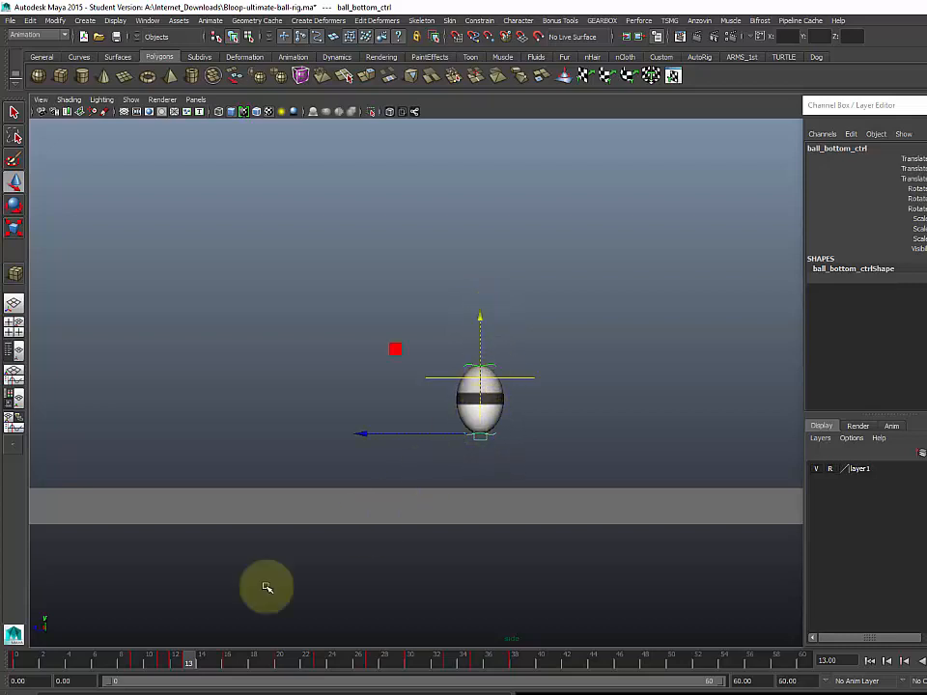
{"action": "left_click_drag", "start_coordinate": [139, 662], "coordinate": [268, 661]}
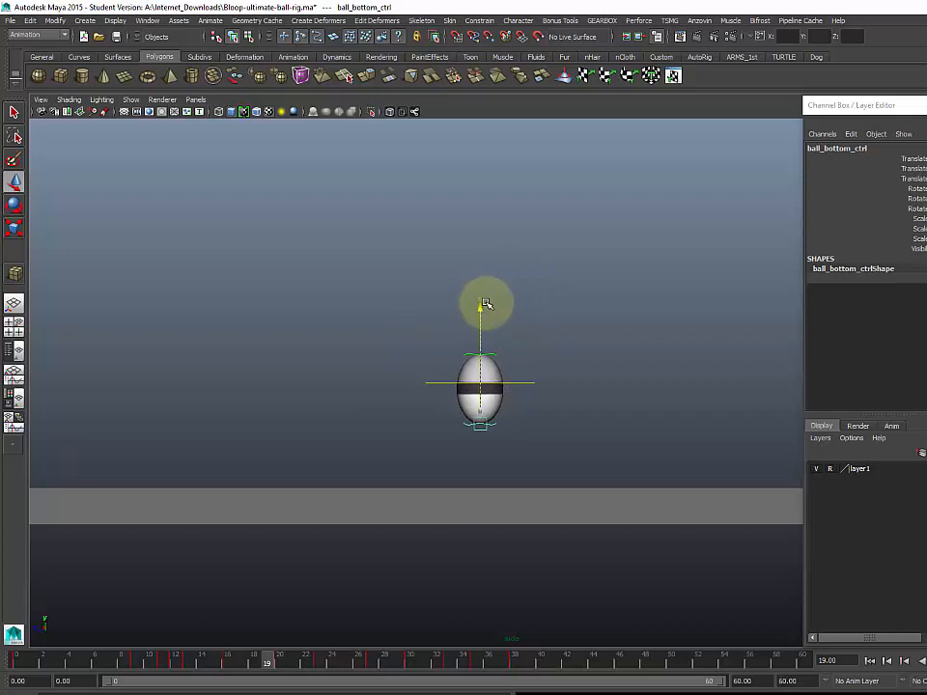
{"action": "left_click_drag", "start_coordinate": [190, 662], "coordinate": [293, 663]}
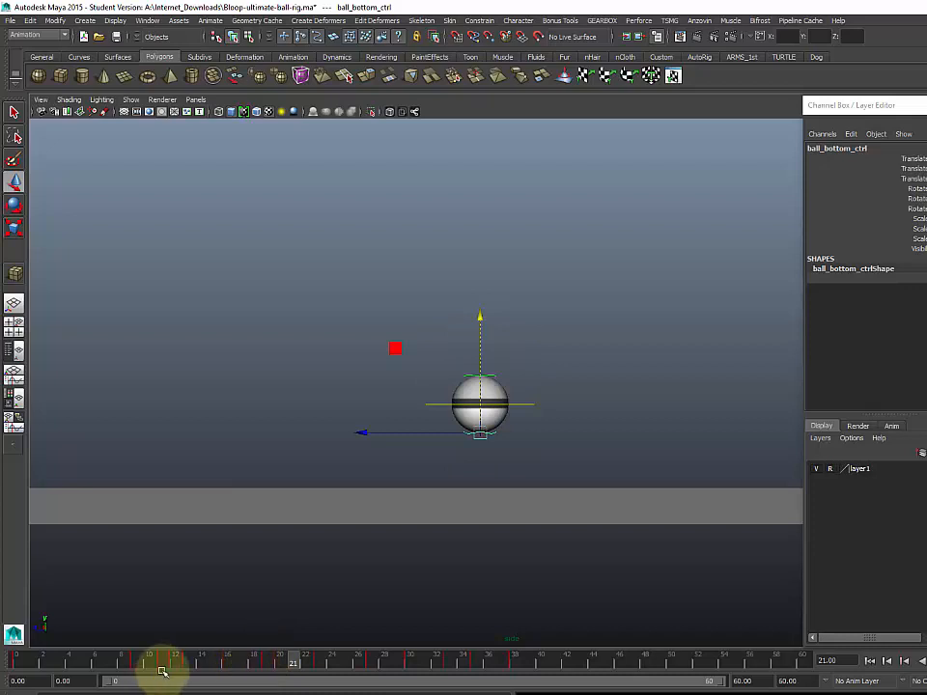
Step: Key ball_placement_ctrl's ground contact at frame 19 and raise ball_bottom_ctrl there to take out the stretch
{"action": "left_click_drag", "start_coordinate": [161, 665], "coordinate": [269, 669]}
{"action": "left_click", "coordinate": [534, 334]}
{"action": "left_click", "coordinate": [531, 333]}
{"action": "left_click", "coordinate": [254, 660]}
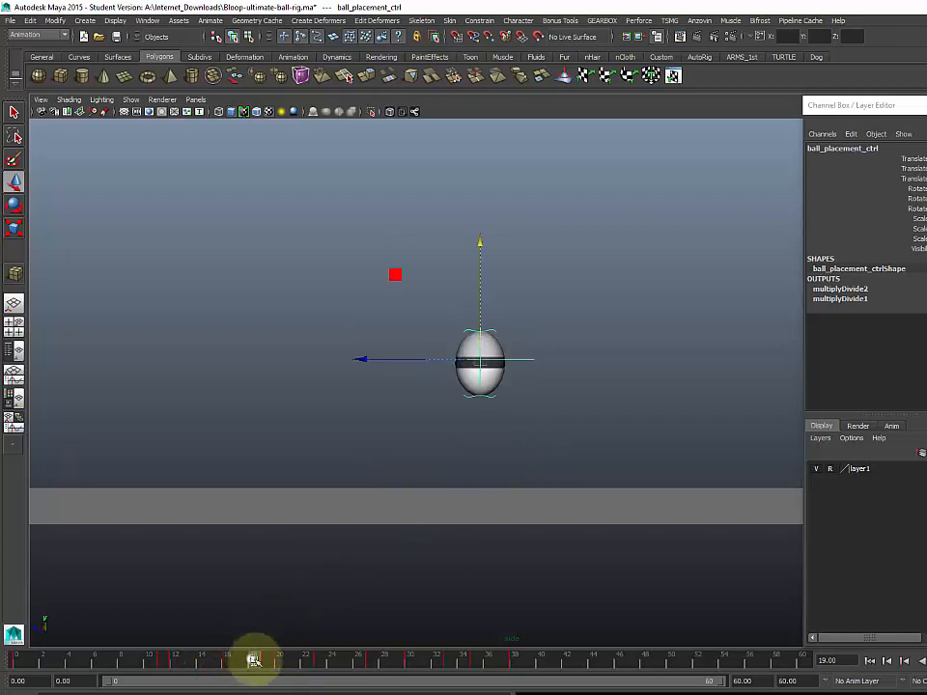
{"action": "left_click", "coordinate": [490, 397]}
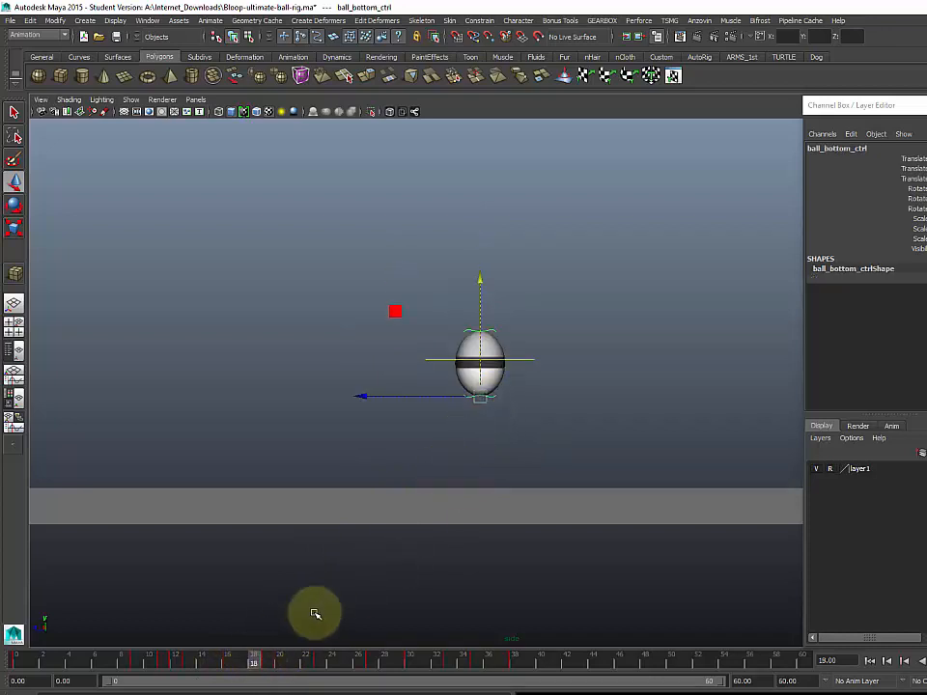
{"action": "left_click", "coordinate": [265, 661]}
{"action": "left_click_drag", "start_coordinate": [482, 382], "coordinate": [483, 373]}
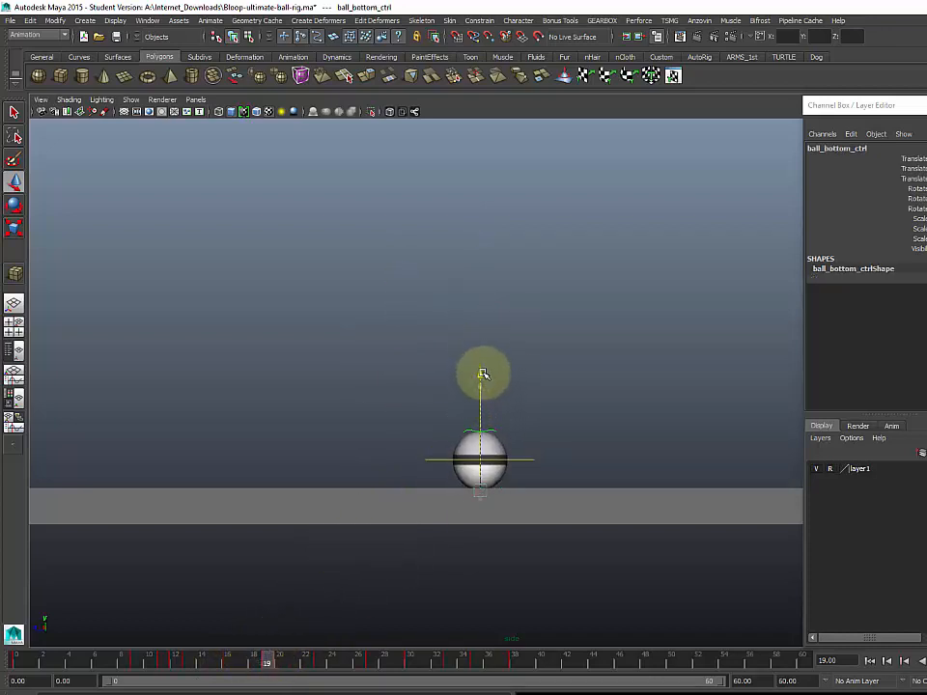
Step: Squash the ball at frame 20 by lowering ball_top_ctrl, and ease the squash at frame 19 by raising it slightly
{"action": "mouse_move", "coordinate": [266, 662]}
{"action": "left_mouse_down"}
{"action": "mouse_move", "coordinate": [228, 665]}
{"action": "mouse_move", "coordinate": [279, 664]}
{"action": "left_mouse_up"}
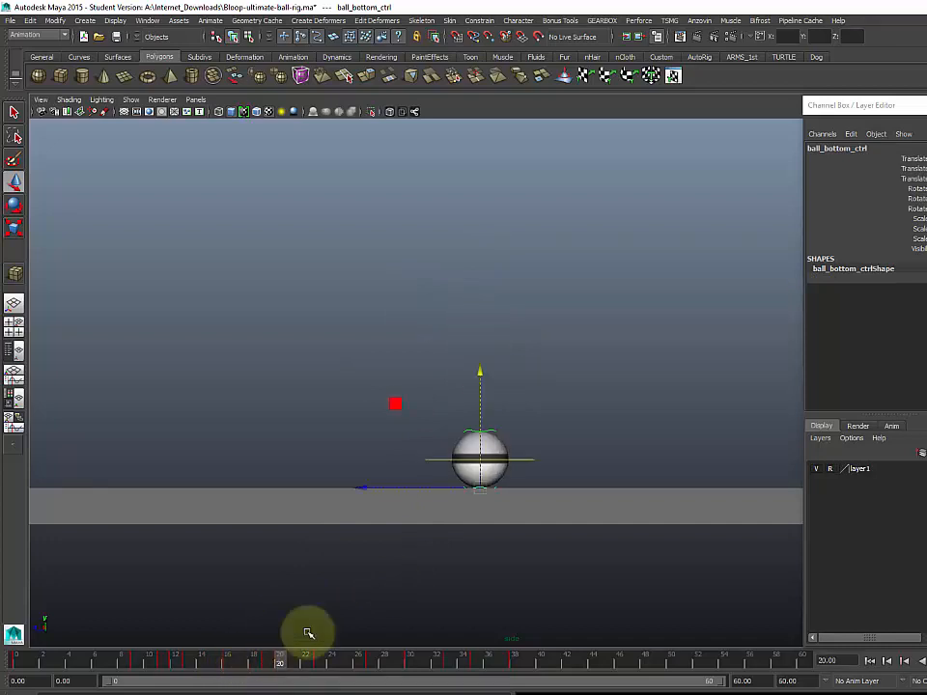
{"action": "left_click", "coordinate": [494, 427]}
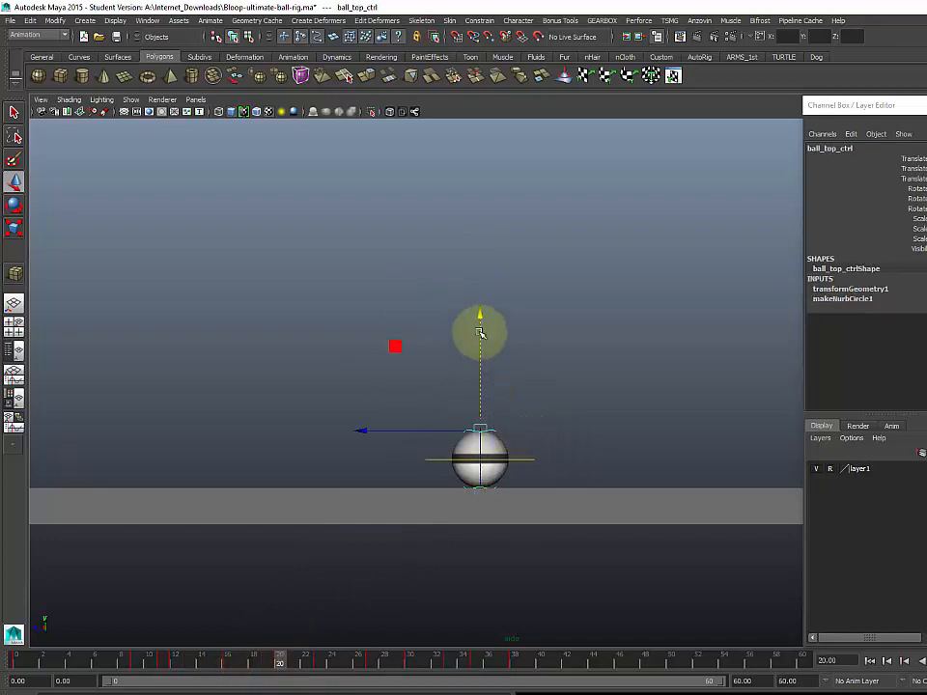
{"action": "left_click_drag", "start_coordinate": [482, 316], "coordinate": [485, 326]}
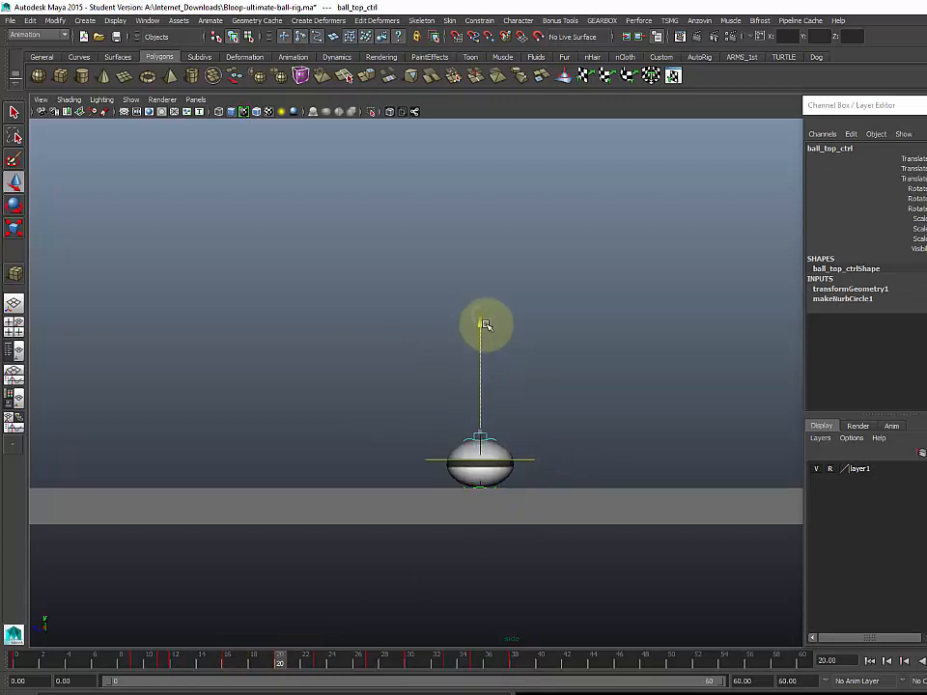
{"action": "left_click", "coordinate": [265, 659]}
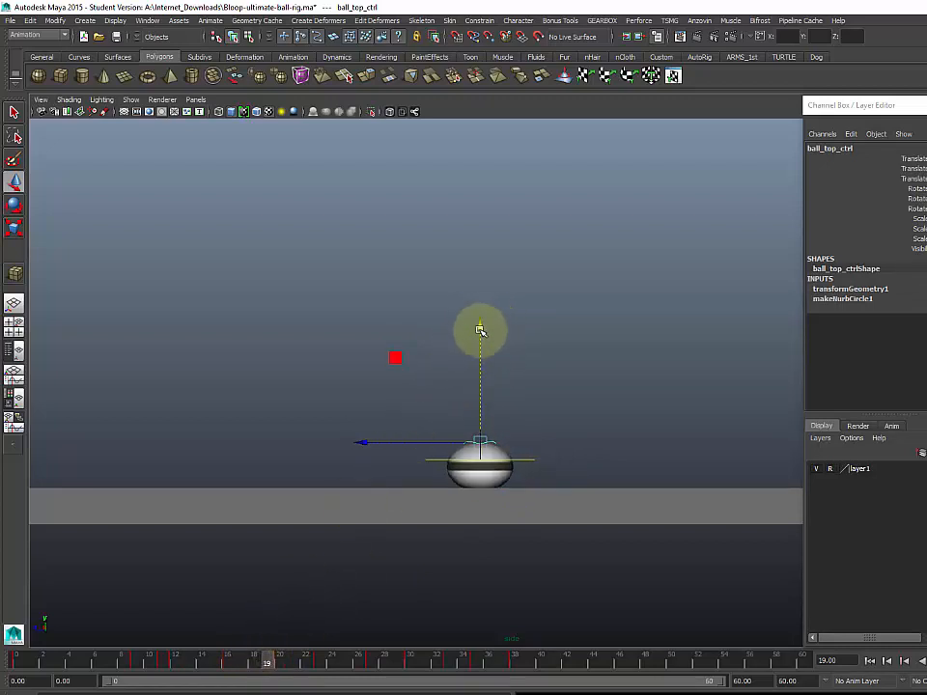
{"action": "left_click_drag", "start_coordinate": [480, 330], "coordinate": [480, 321]}
{"action": "left_click_drag", "start_coordinate": [223, 662], "coordinate": [292, 662]}
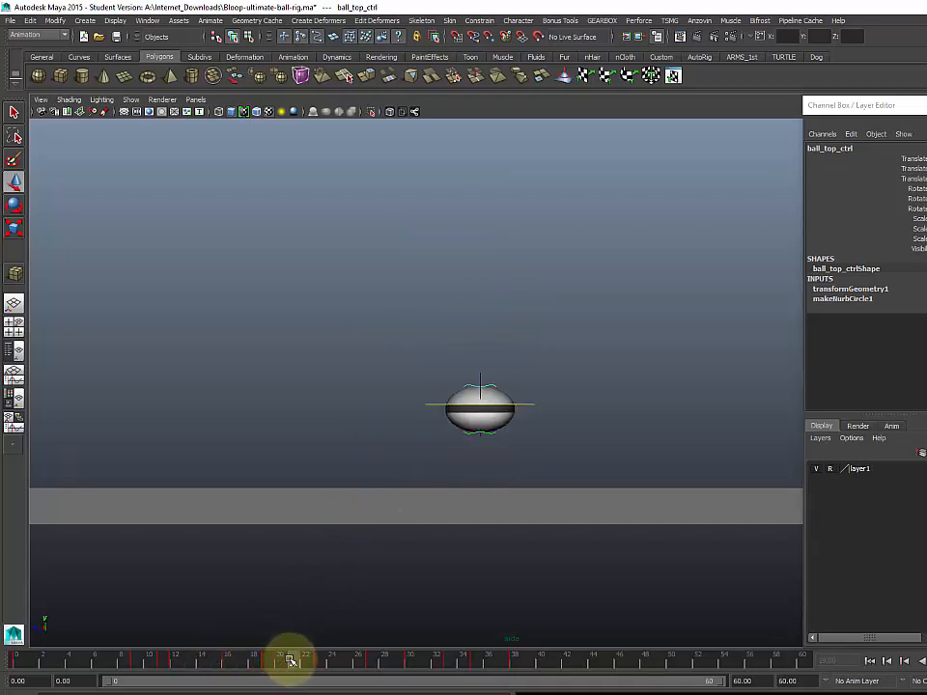
Step: Stretch the ball at frame 21 by lowering ball_bottom_ctrl and raising ball_top_ctrl
{"action": "left_click", "coordinate": [476, 433]}
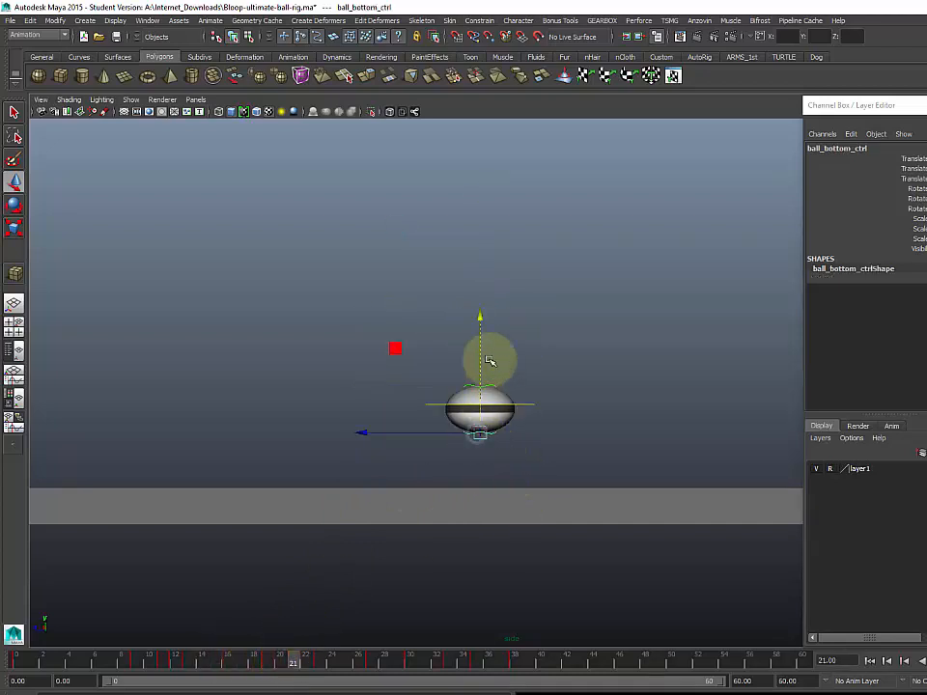
{"action": "left_click_drag", "start_coordinate": [480, 321], "coordinate": [483, 328]}
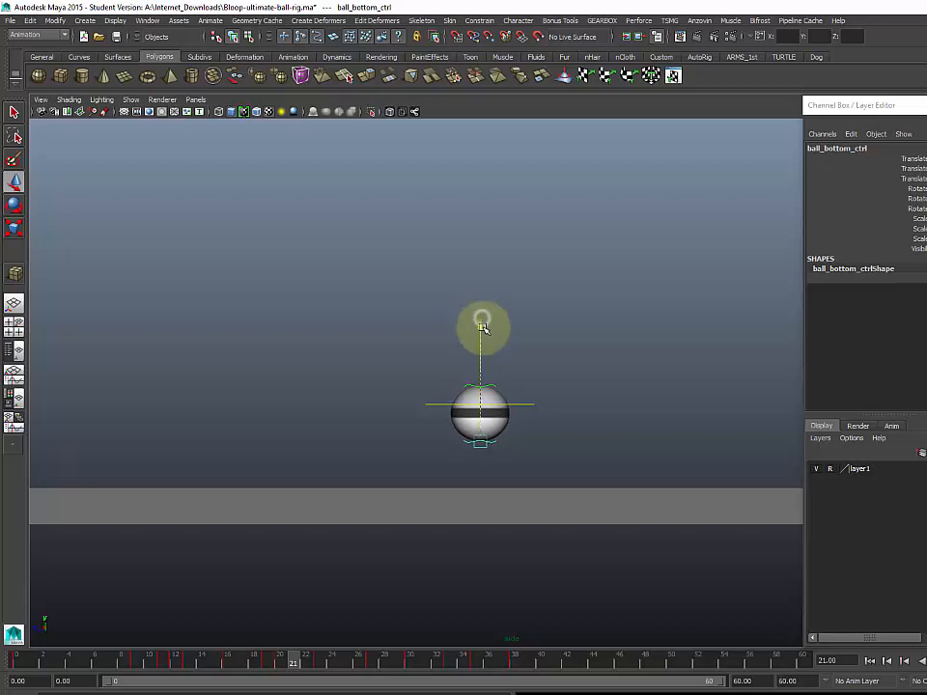
{"action": "left_click", "coordinate": [492, 382]}
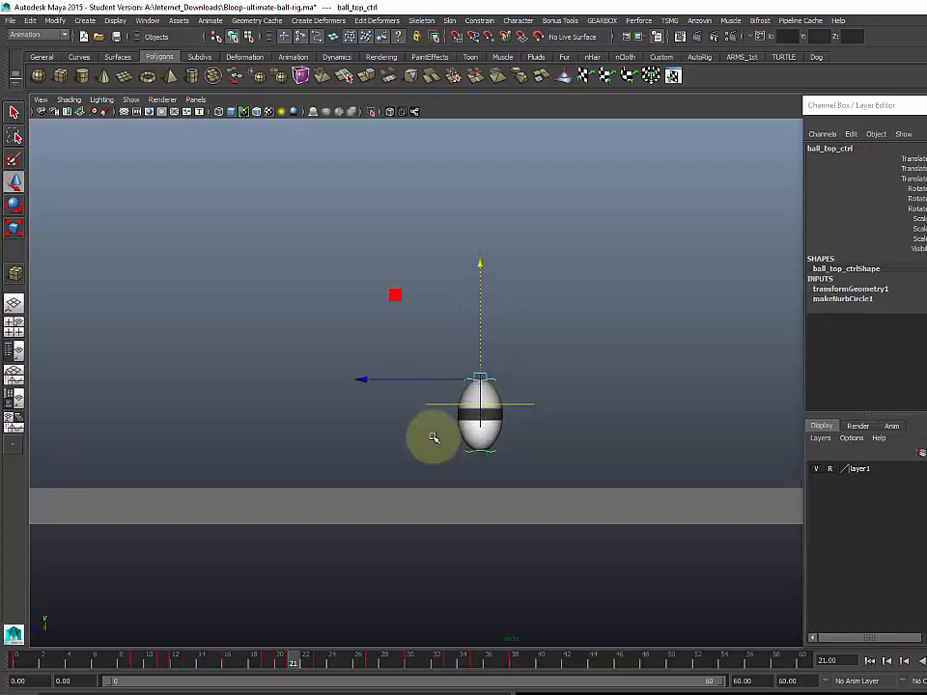
Step: Check the ball_placement_ctrl keys around frame 26, and play back the bounce to review the squash and stretch
{"action": "left_click_drag", "start_coordinate": [246, 661], "coordinate": [363, 662]}
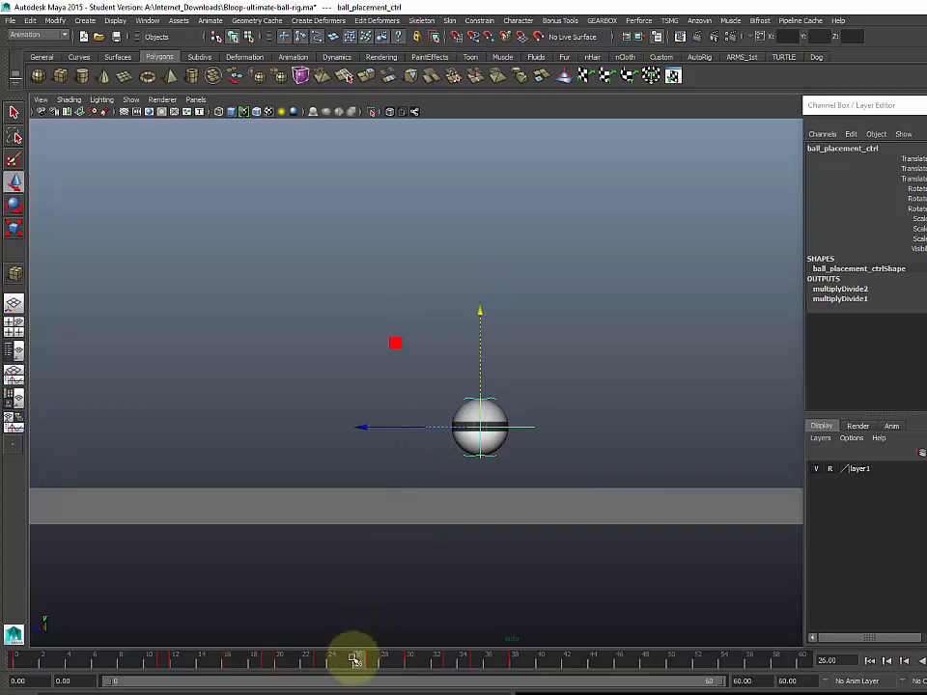
{"action": "double_click", "coordinate": [359, 661]}
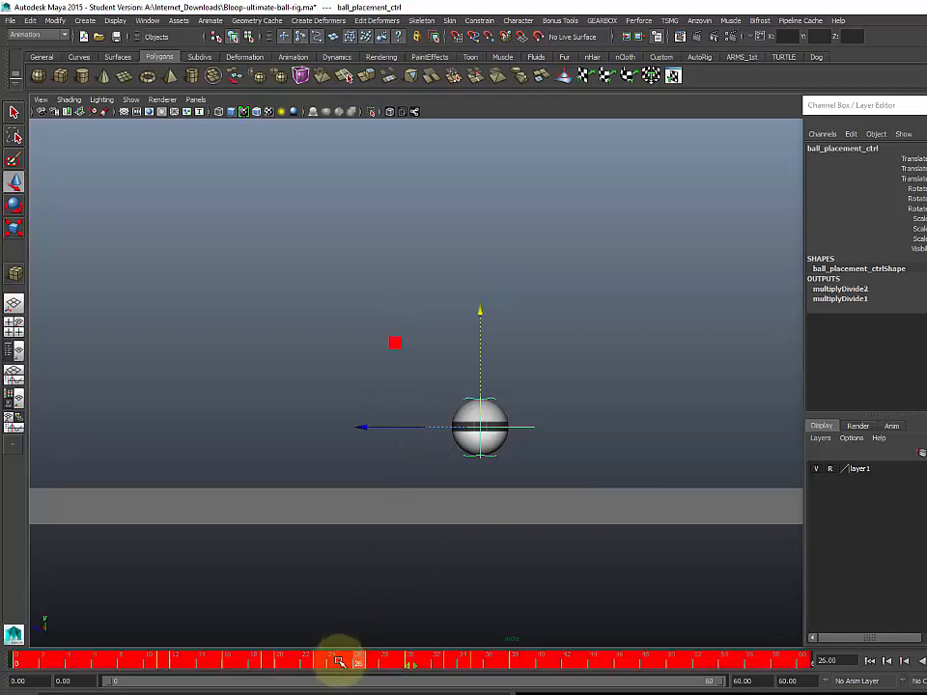
{"action": "double_click", "coordinate": [319, 663]}
{"action": "double_click", "coordinate": [355, 663]}
{"action": "left_click_drag", "start_coordinate": [353, 664], "coordinate": [56, 673]}
{"action": "left_click", "coordinate": [922, 660]}
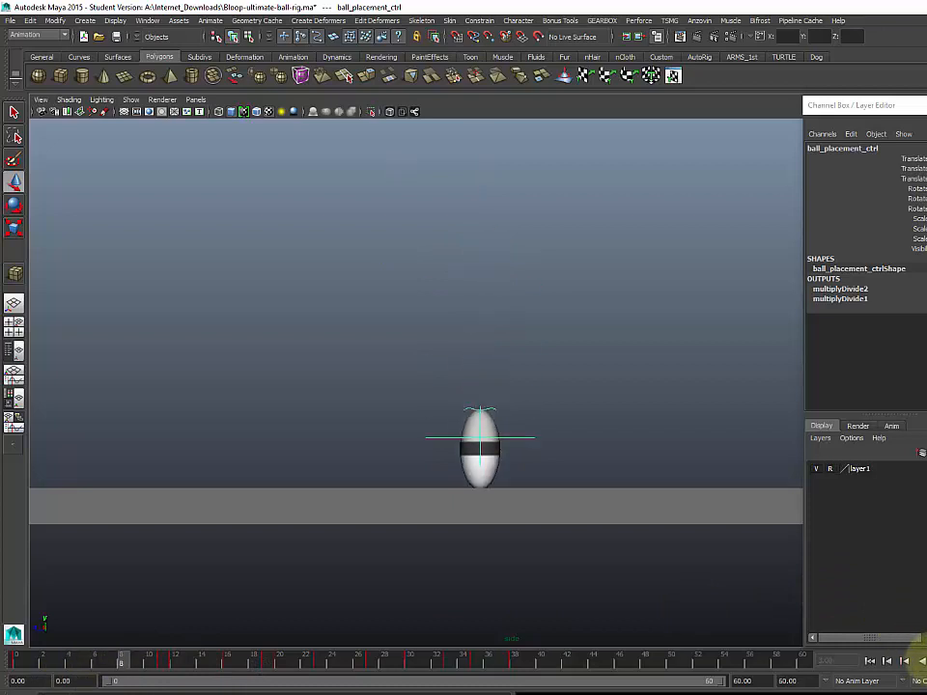
Step: Review the bounce playback with the NURBS control curves hidden, stop it, and show the curves again
{"action": "left_click", "coordinate": [130, 100]}
{"action": "left_click", "coordinate": [154, 162]}
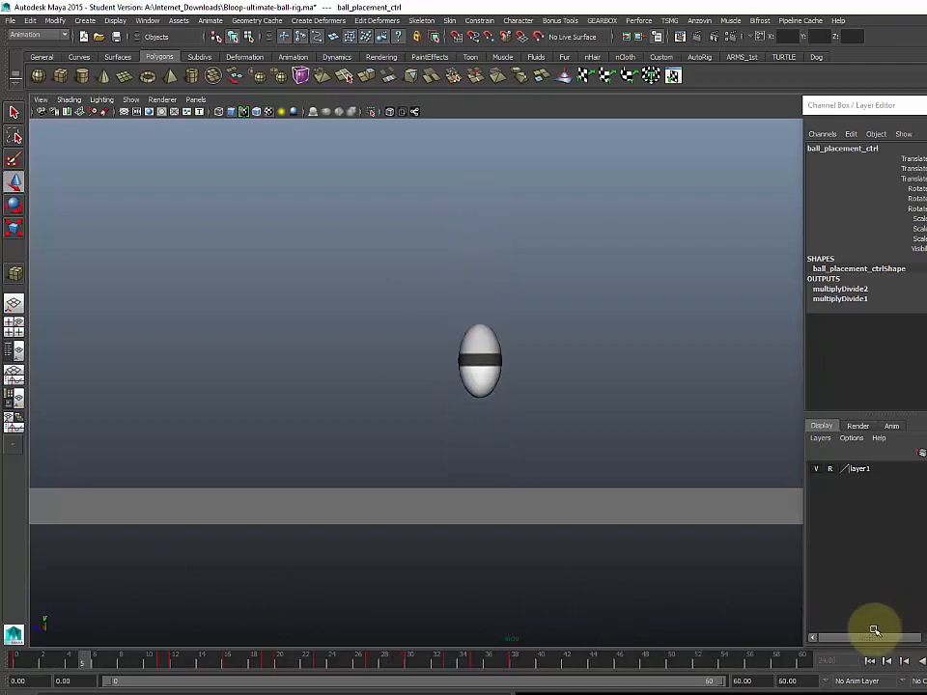
{"action": "left_click", "coordinate": [889, 660]}
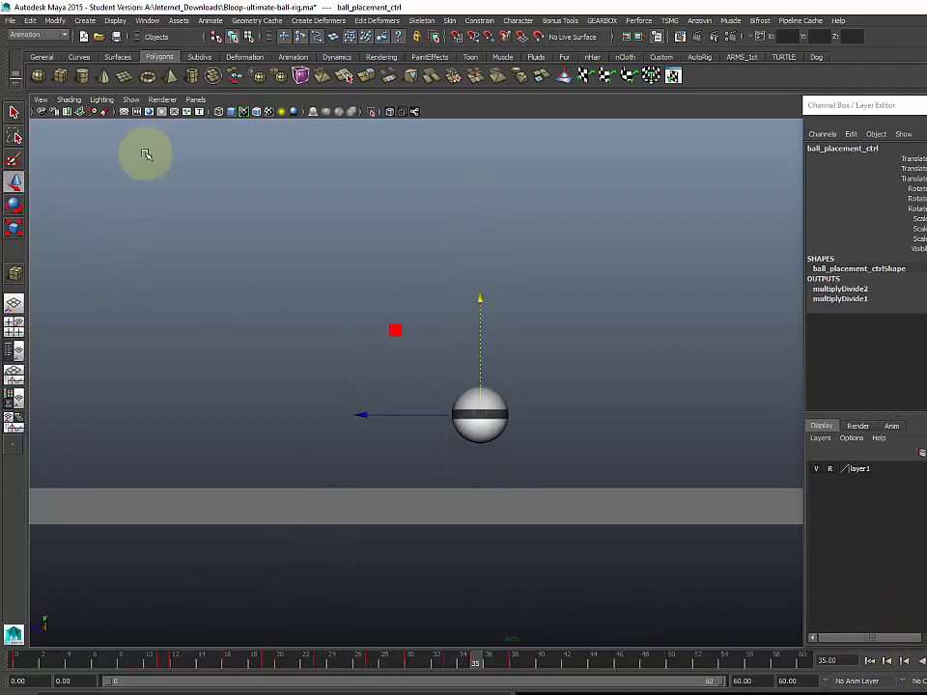
{"action": "left_click", "coordinate": [131, 100]}
{"action": "left_click", "coordinate": [143, 157]}
Step: Select ball_placement_ctrl and isolate its Translate Y curve in the Graph Editor, framed around the first ground contact
{"action": "left_click", "coordinate": [322, 296]}
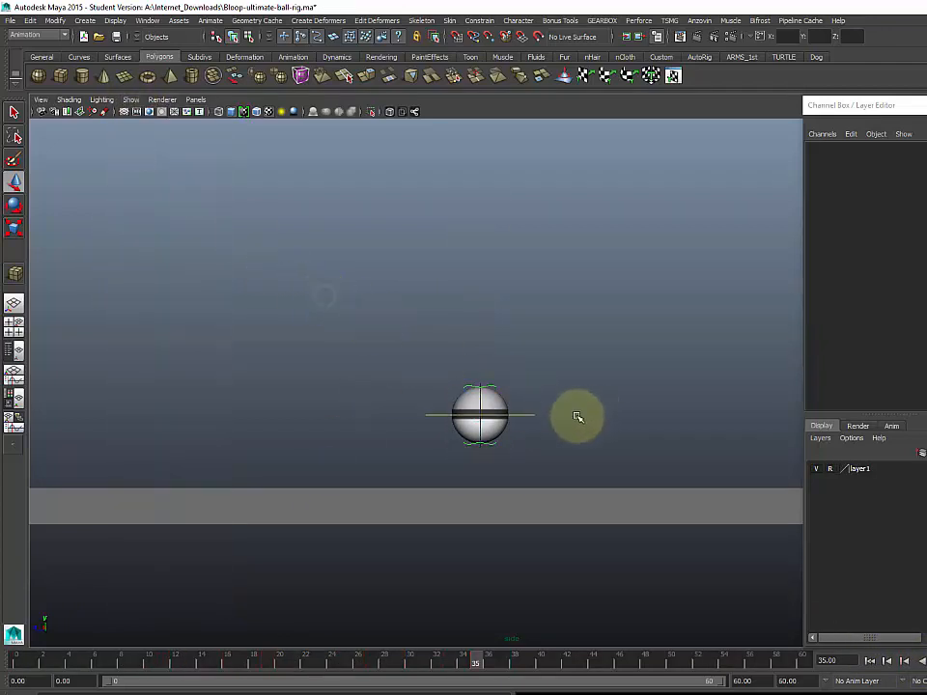
{"action": "left_click", "coordinate": [528, 412]}
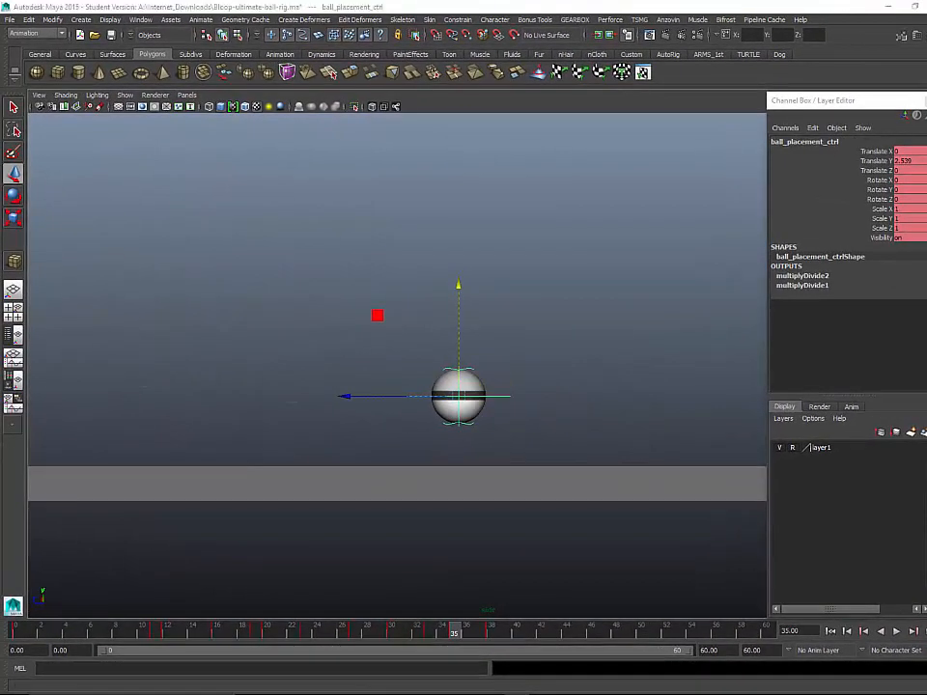
{"action": "left_click_drag", "start_coordinate": [2, 318], "coordinate": [401, 182]}
{"action": "left_click_drag", "start_coordinate": [313, 415], "coordinate": [362, 472]}
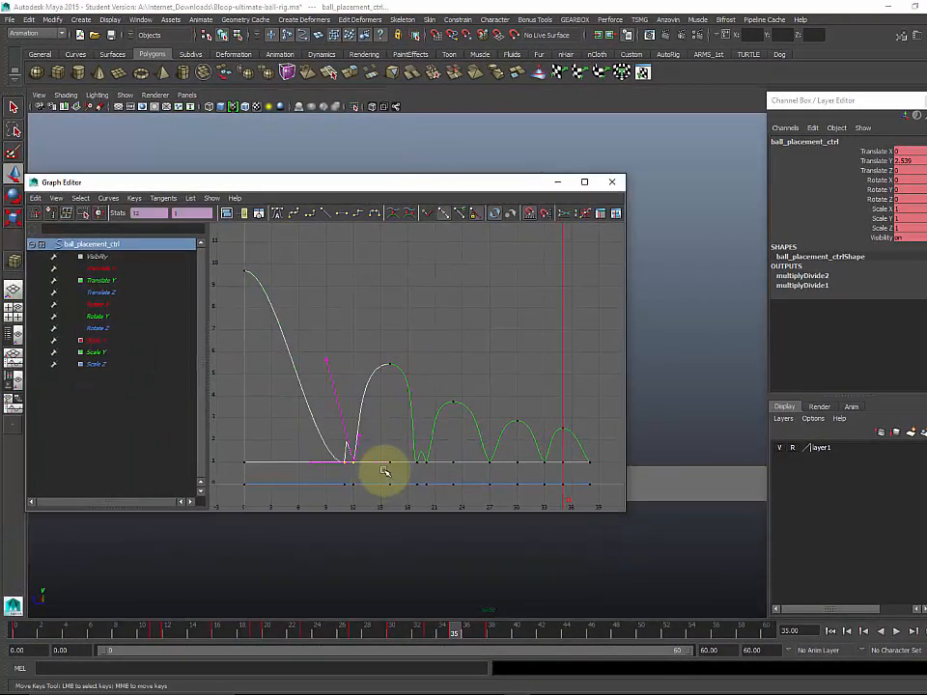
{"action": "key", "text": "f"}
{"action": "left_click", "coordinate": [431, 414]}
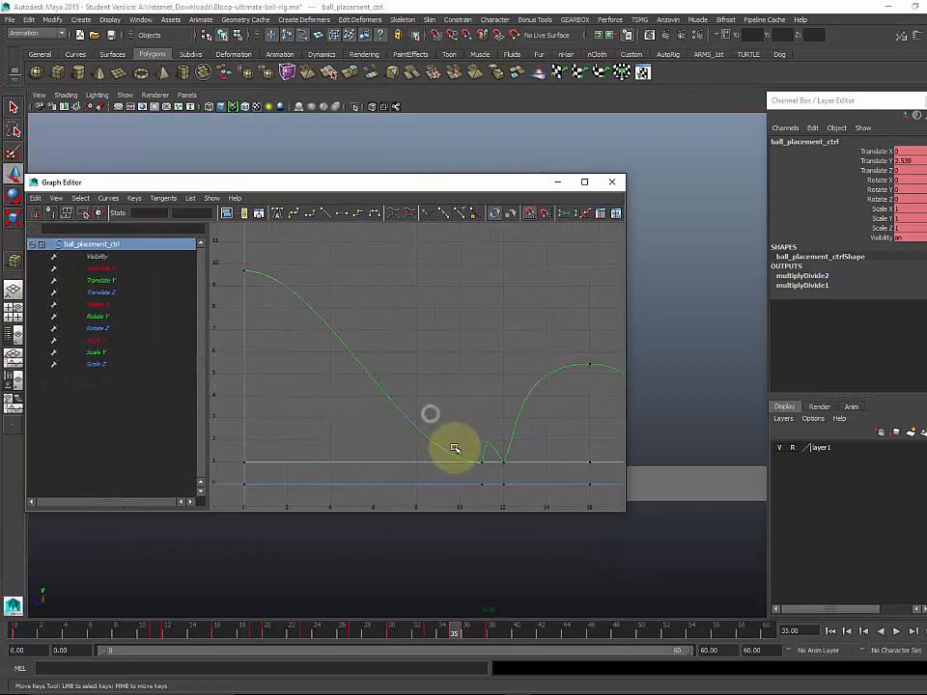
{"action": "left_click", "coordinate": [108, 281]}
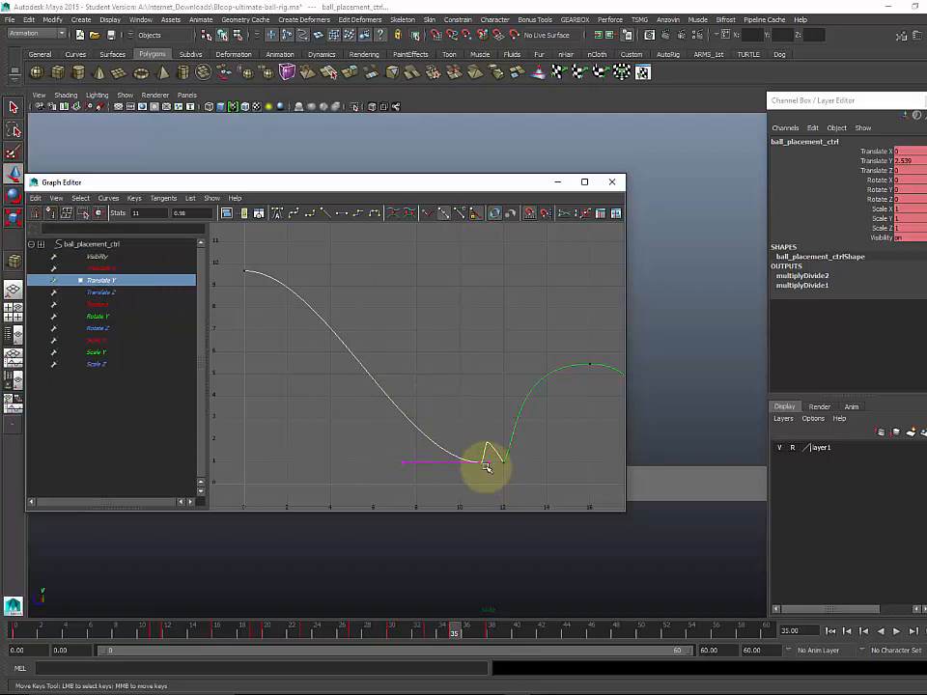
Step: Break the tangents of the frame 12 Translate Y key and flatten its incoming handle along the ground
{"action": "middle_click_drag", "start_coordinate": [509, 468], "coordinate": [421, 357]}
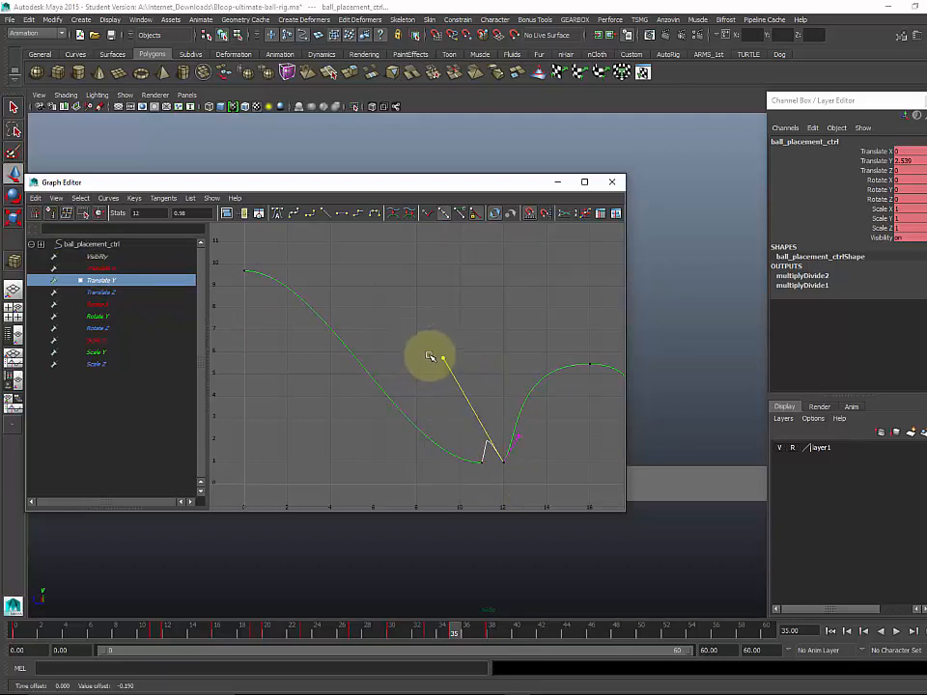
{"action": "left_click", "coordinate": [423, 213]}
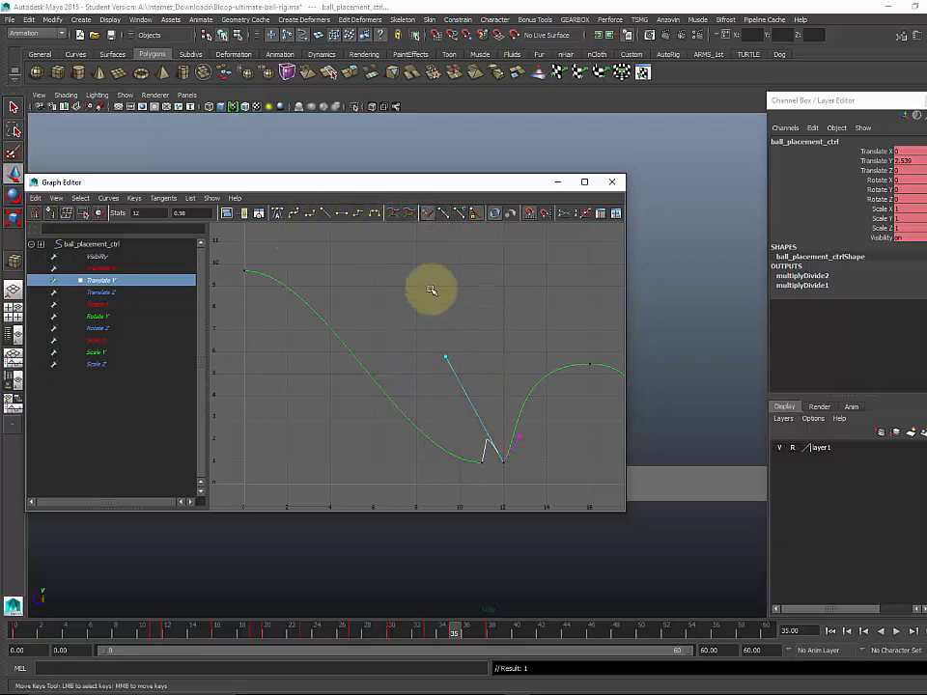
{"action": "middle_click_drag", "start_coordinate": [482, 377], "coordinate": [471, 454]}
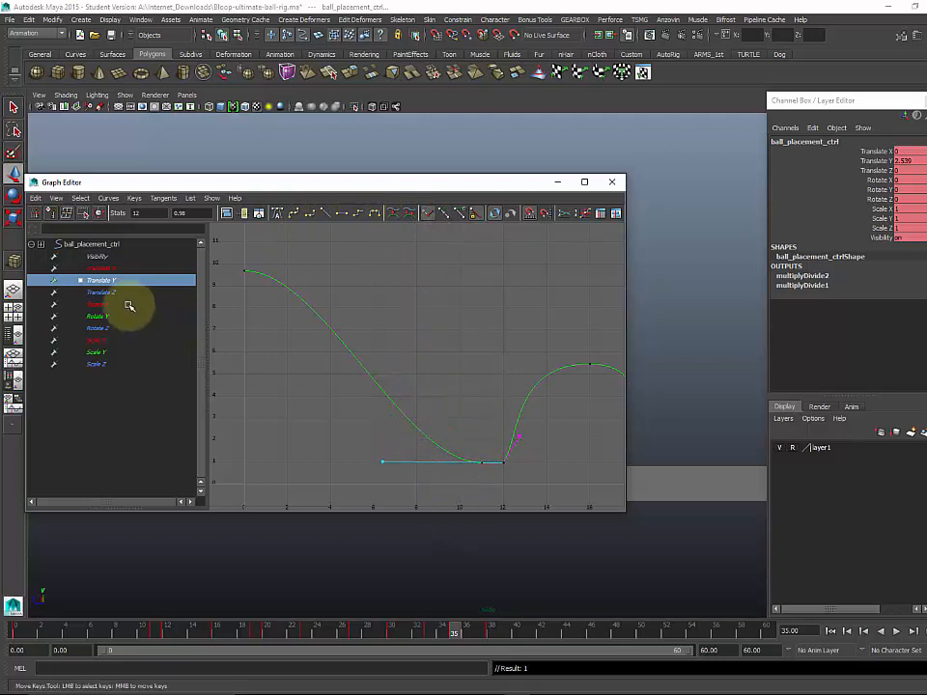
Step: Break the frame 11 key's tangents and steepen its incoming handle, and steepen the outgoing handle at frame 12
{"action": "left_click_drag", "start_coordinate": [460, 440], "coordinate": [490, 483]}
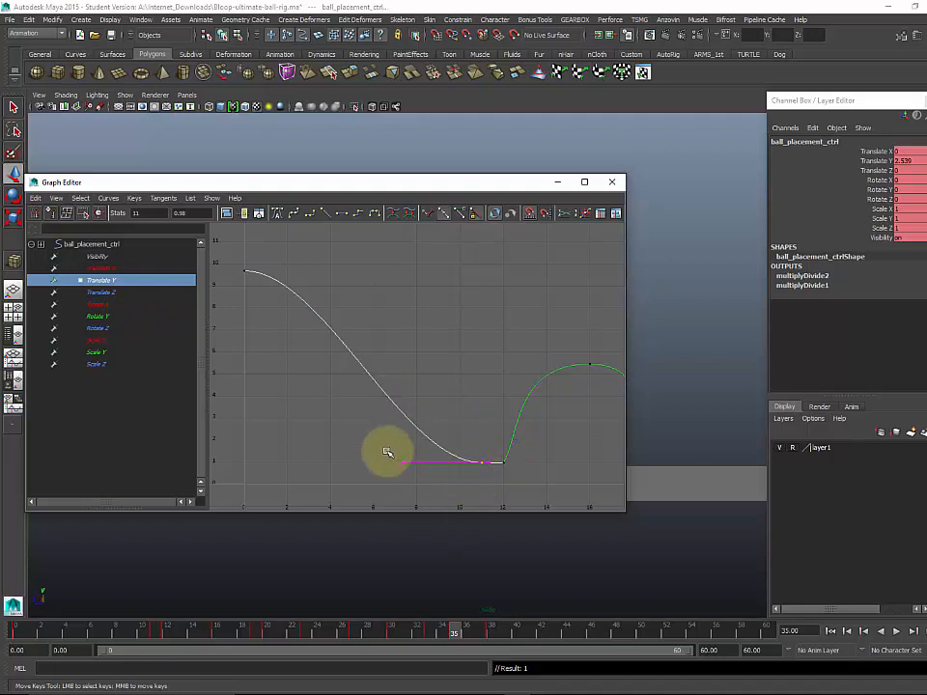
{"action": "middle_click_drag", "start_coordinate": [387, 451], "coordinate": [419, 494]}
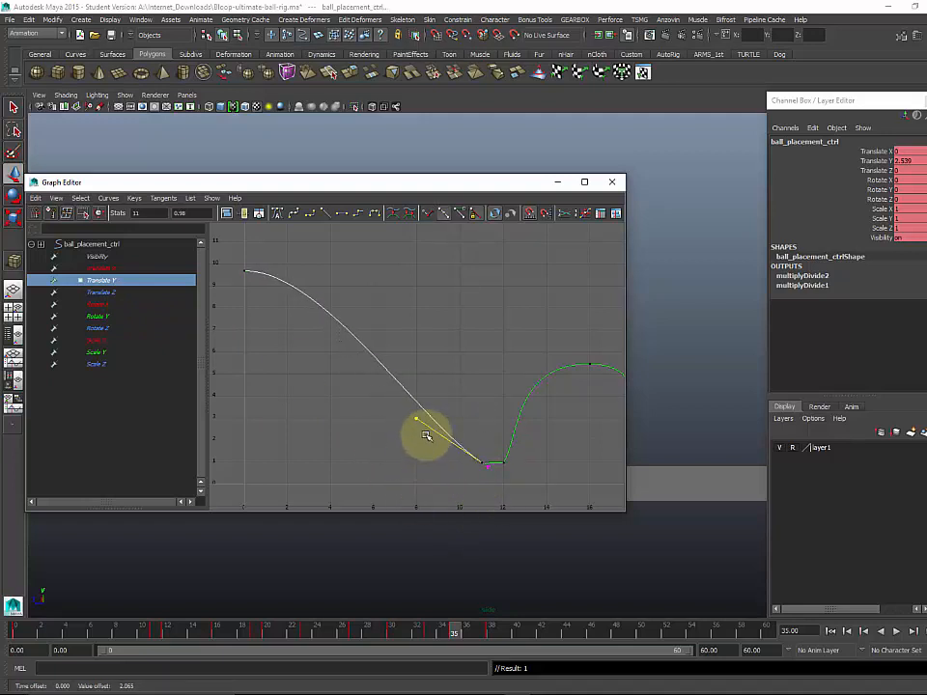
{"action": "key", "text": "ctrl+z"}
{"action": "left_click", "coordinate": [428, 213]}
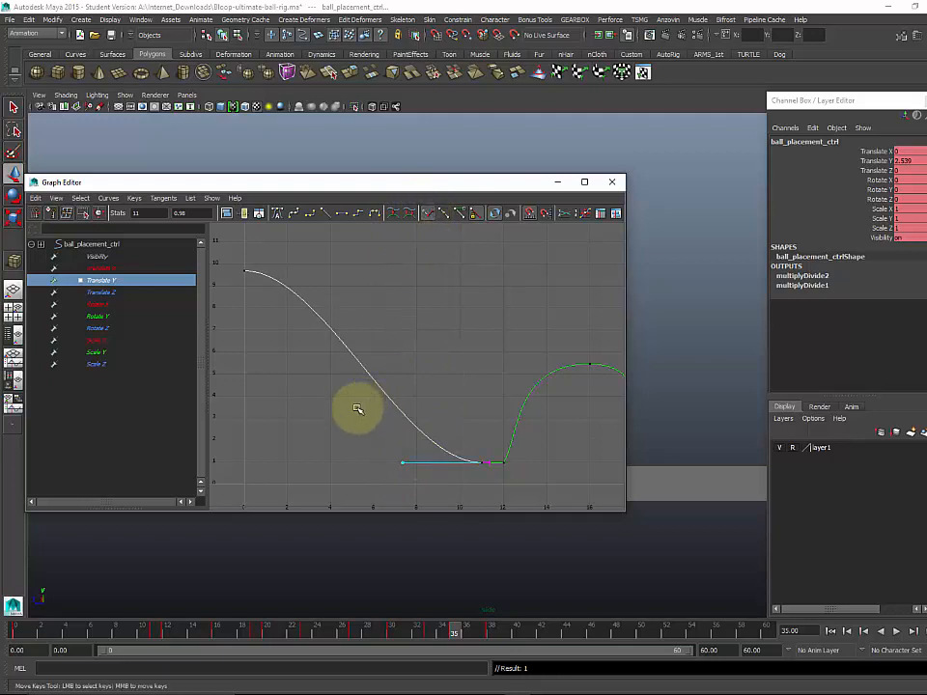
{"action": "middle_click_drag", "start_coordinate": [422, 480], "coordinate": [476, 395]}
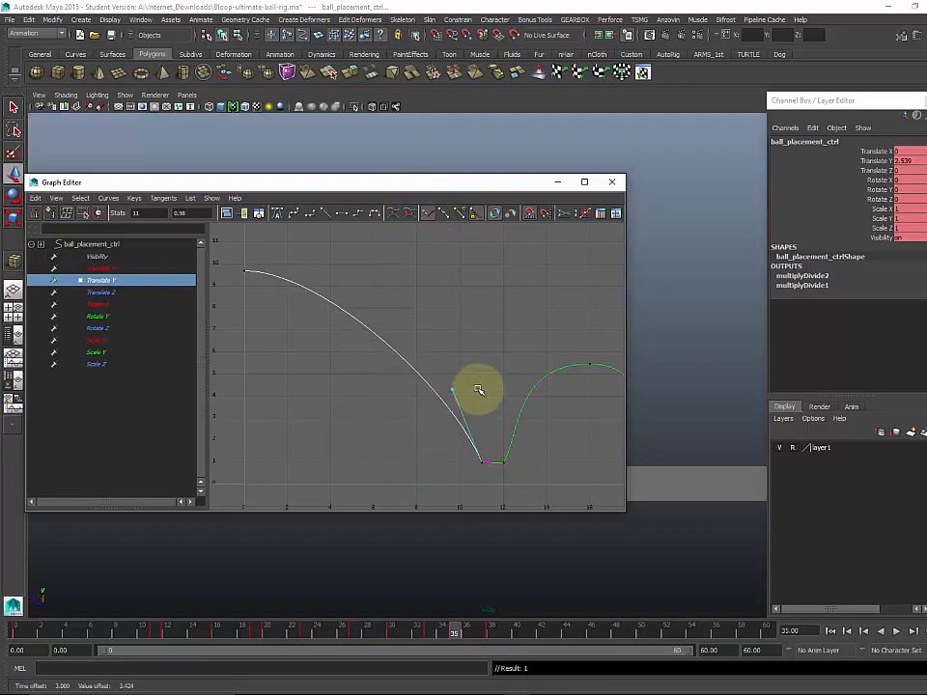
{"action": "left_click_drag", "start_coordinate": [500, 444], "coordinate": [497, 440]}
{"action": "left_click_drag", "start_coordinate": [561, 450], "coordinate": [502, 411]}
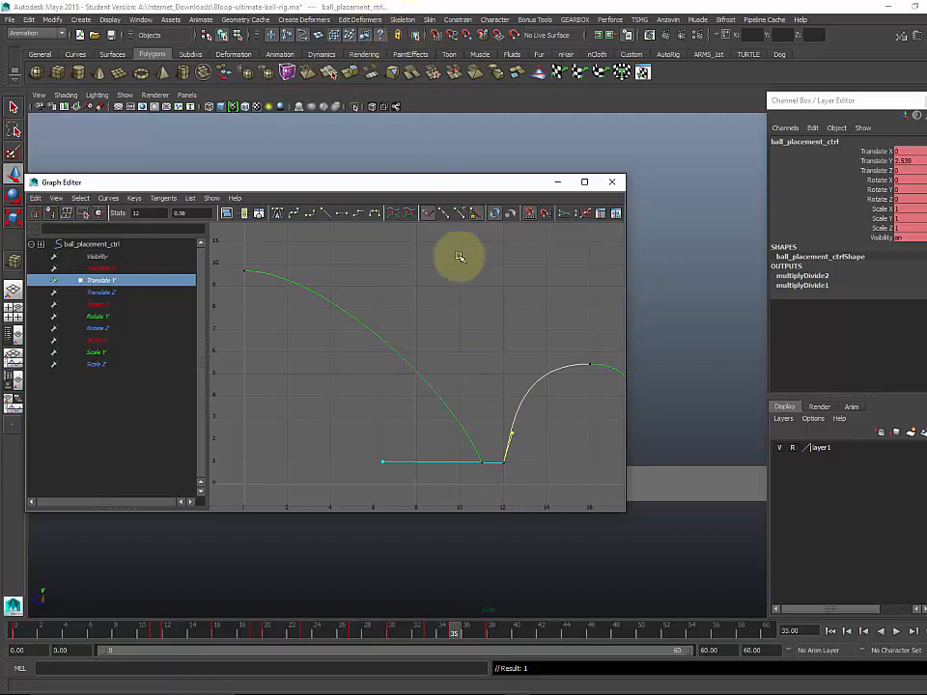
Step: Break the tangents of the Translate Y keys at frames 19 and 20, and flatten frame 20's incoming handle
{"action": "middle_click_drag", "start_coordinate": [468, 281], "coordinate": [251, 277], "text": "alt"}
{"action": "middle_click_drag", "start_coordinate": [445, 384], "coordinate": [397, 331], "text": "alt"}
{"action": "left_click_drag", "start_coordinate": [325, 396], "coordinate": [456, 439]}
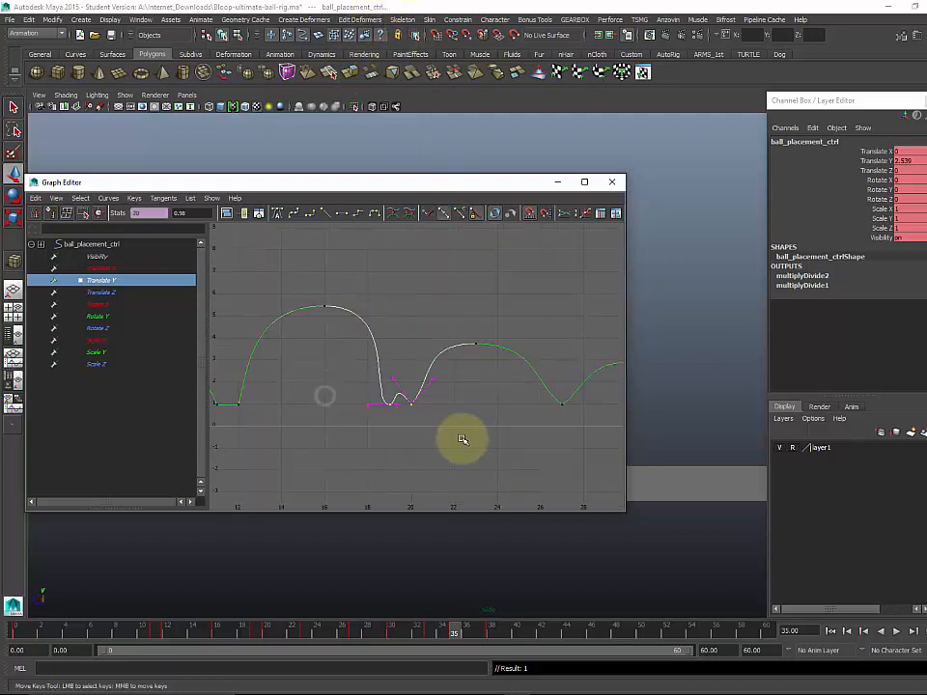
{"action": "left_click", "coordinate": [461, 214]}
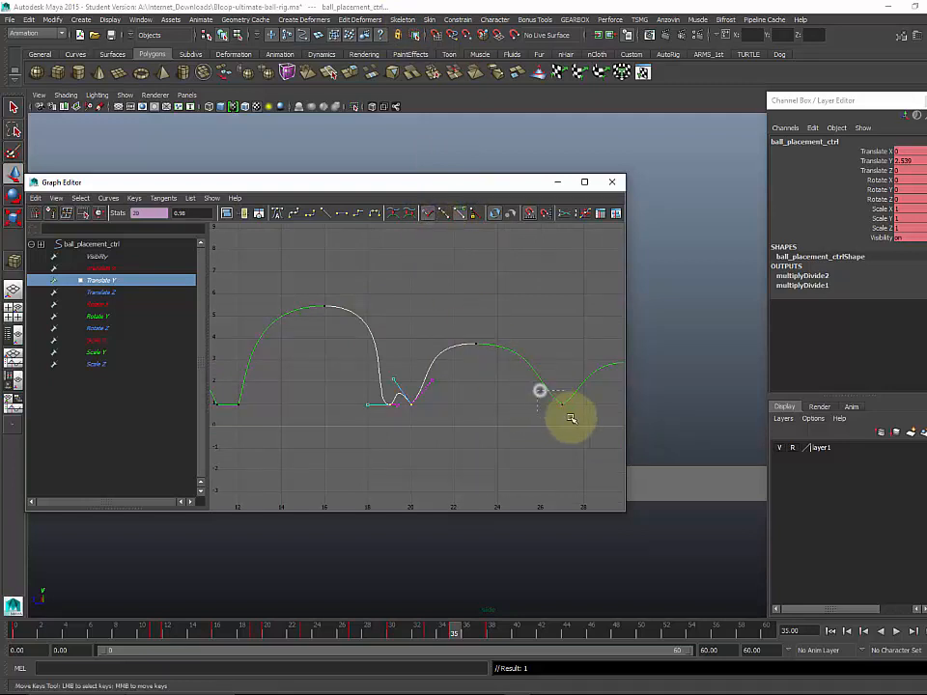
{"action": "left_click", "coordinate": [386, 416]}
{"action": "left_click_drag", "start_coordinate": [376, 406], "coordinate": [401, 401]}
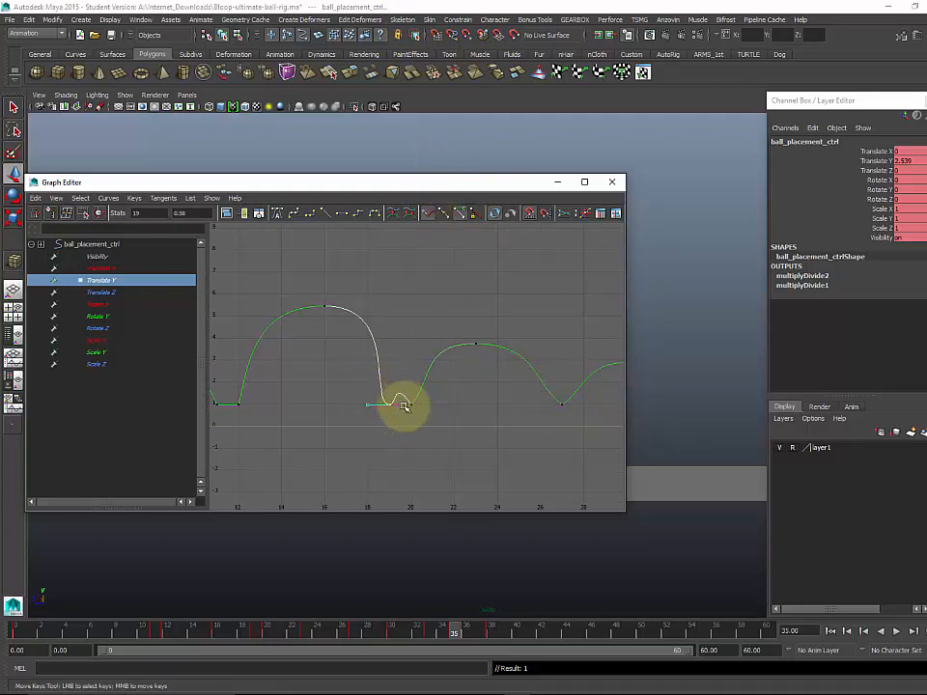
{"action": "middle_click_drag", "start_coordinate": [415, 403], "coordinate": [397, 415]}
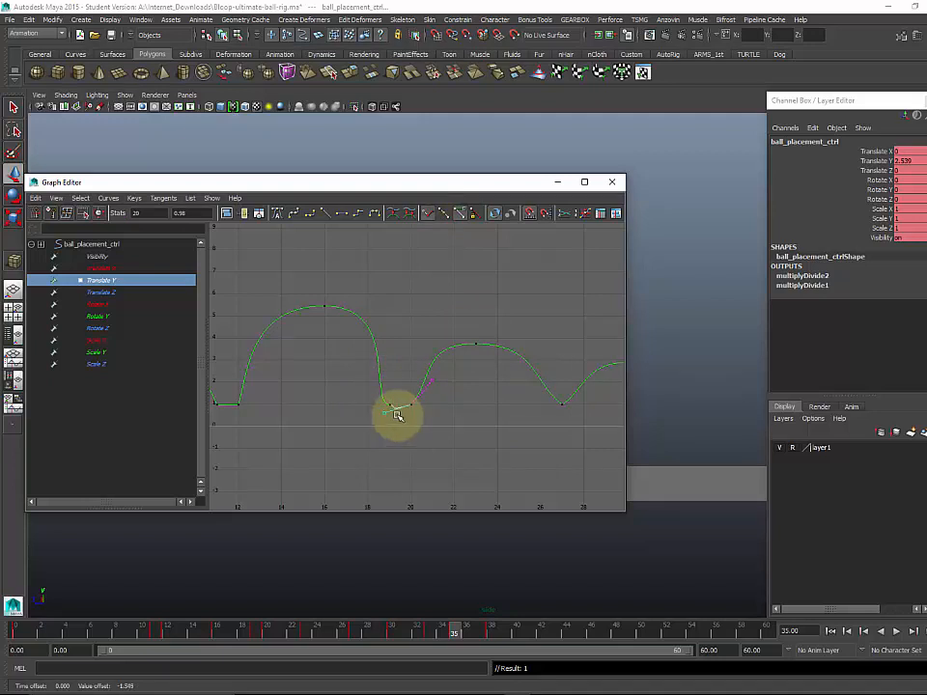
Step: Steepen the incoming handle of the frame 19 key and adjust the outgoing handle of the frame 16 peak
{"action": "left_click", "coordinate": [368, 403]}
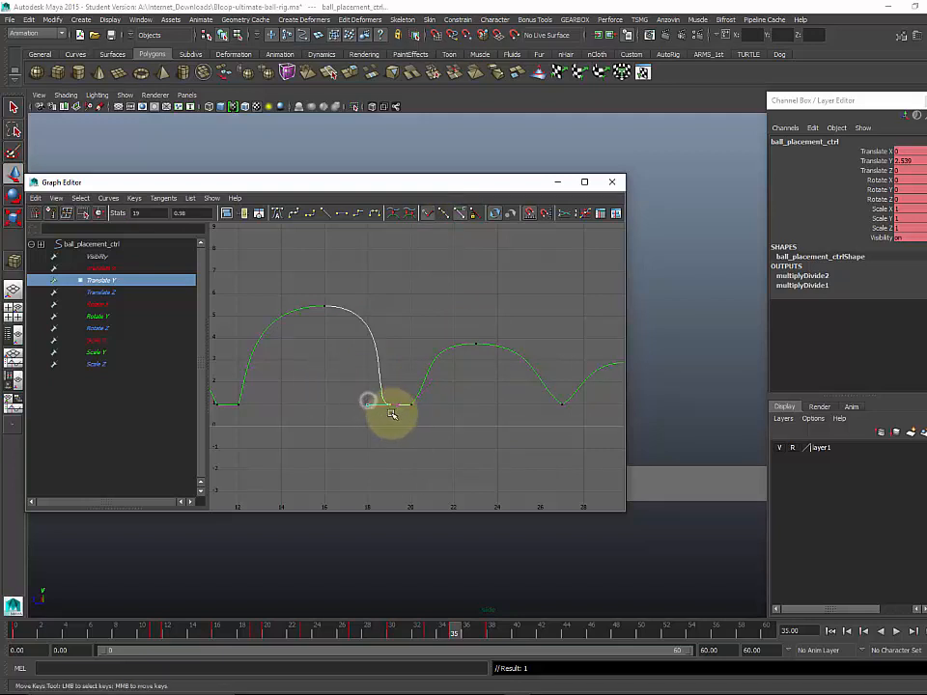
{"action": "left_click_drag", "start_coordinate": [352, 391], "coordinate": [381, 420]}
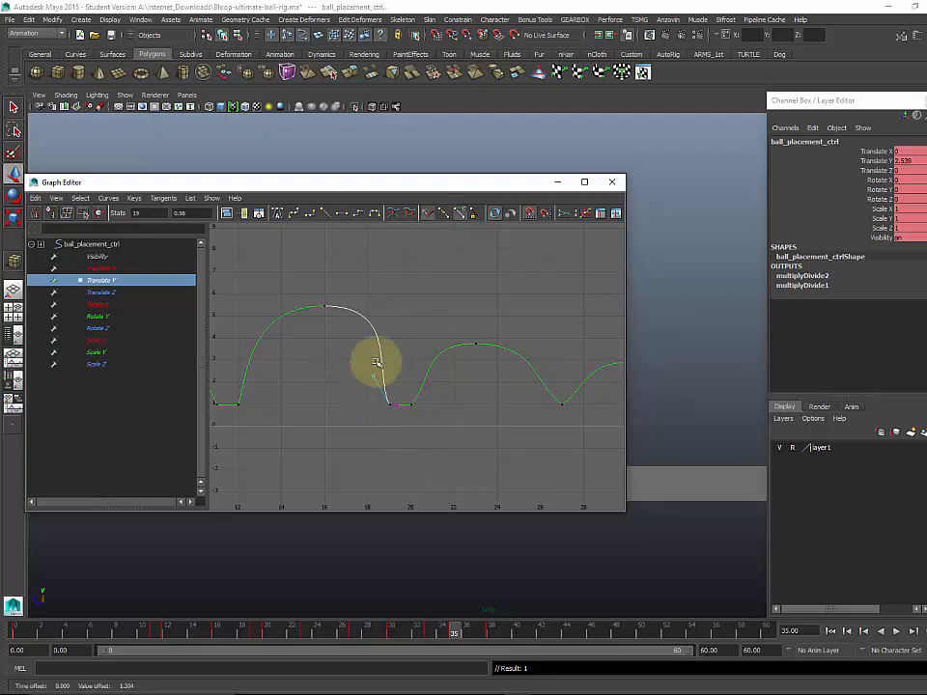
{"action": "left_click_drag", "start_coordinate": [316, 300], "coordinate": [383, 335]}
{"action": "left_click_drag", "start_coordinate": [377, 293], "coordinate": [422, 318]}
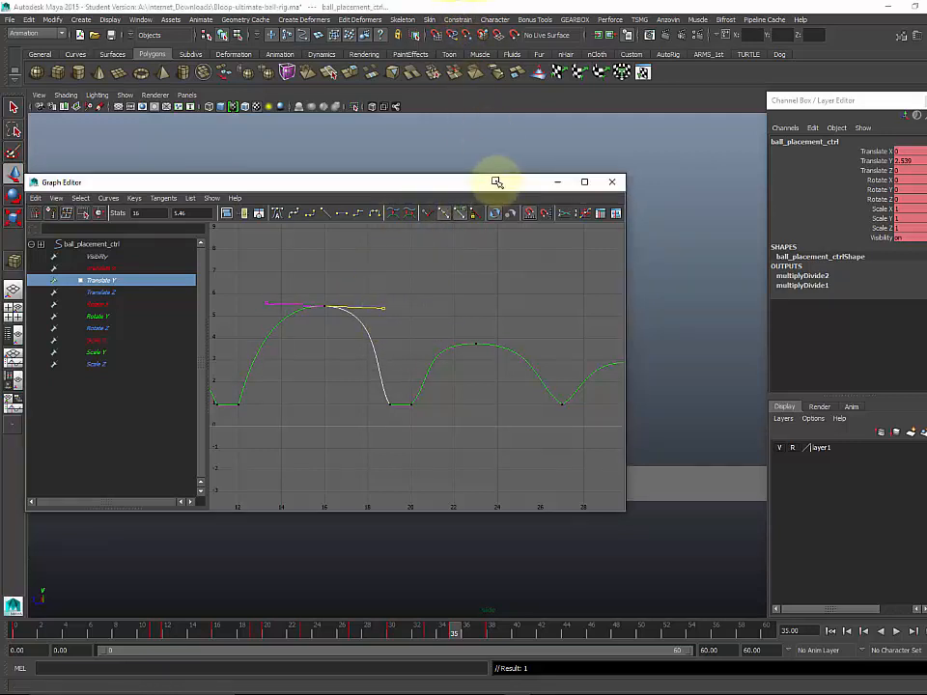
{"action": "left_click_drag", "start_coordinate": [500, 181], "coordinate": [550, 204]}
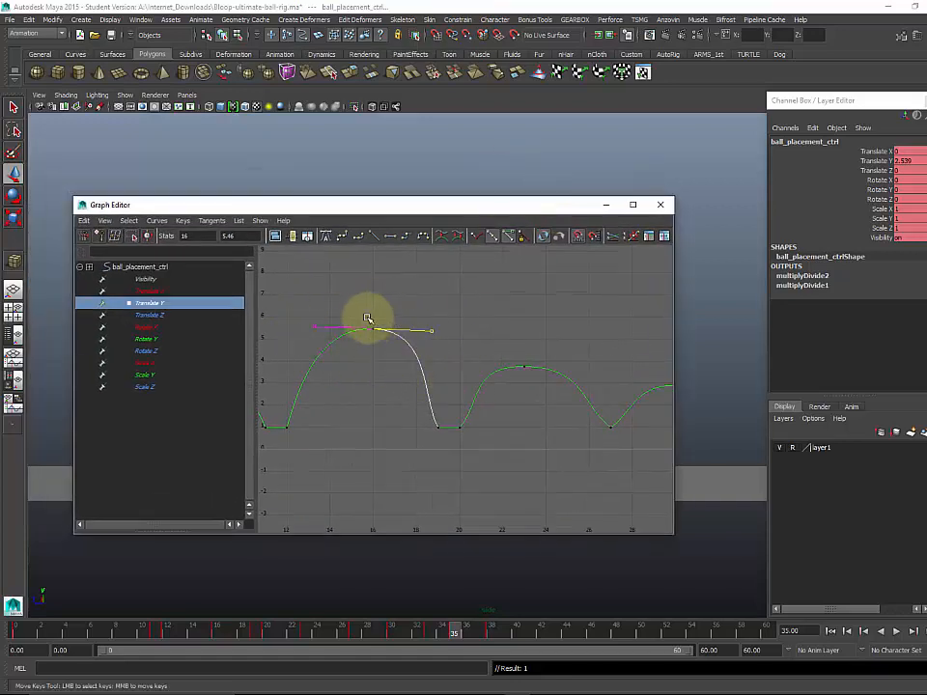
{"action": "left_click_drag", "start_coordinate": [364, 322], "coordinate": [396, 348]}
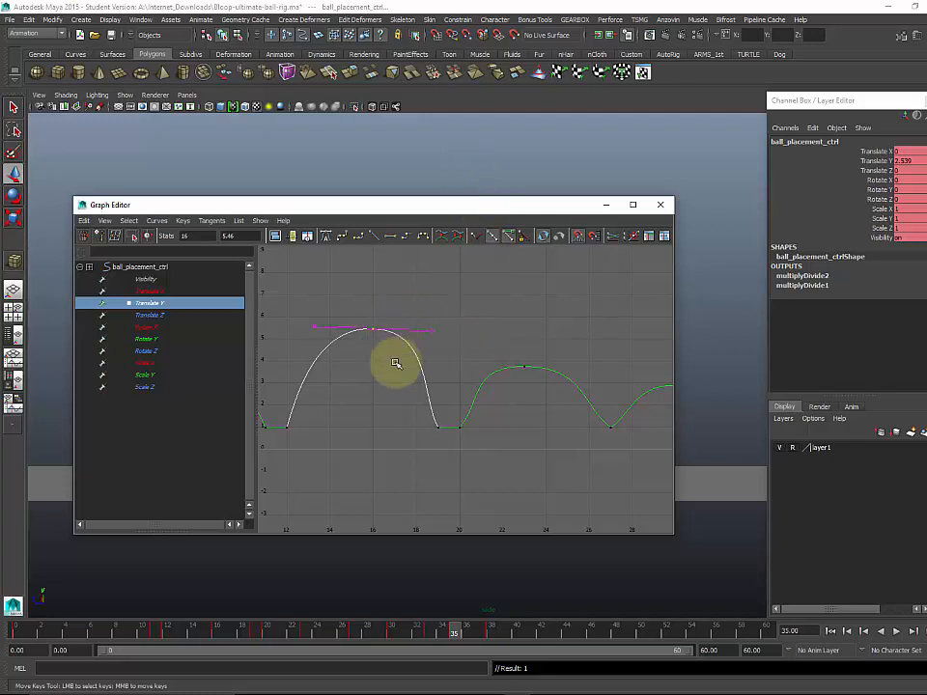
Step: Play back the bounce with the NURBS control curves hidden, and scrub through the frames leading into the first ground contact
{"action": "left_click_drag", "start_coordinate": [502, 204], "coordinate": [0, 183]}
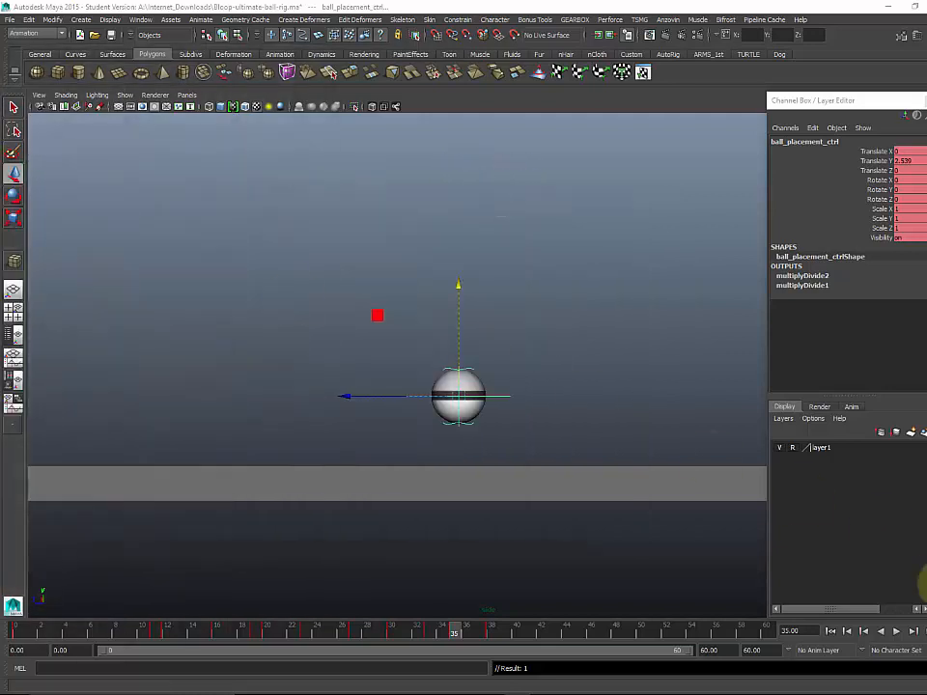
{"action": "left_click", "coordinate": [897, 632]}
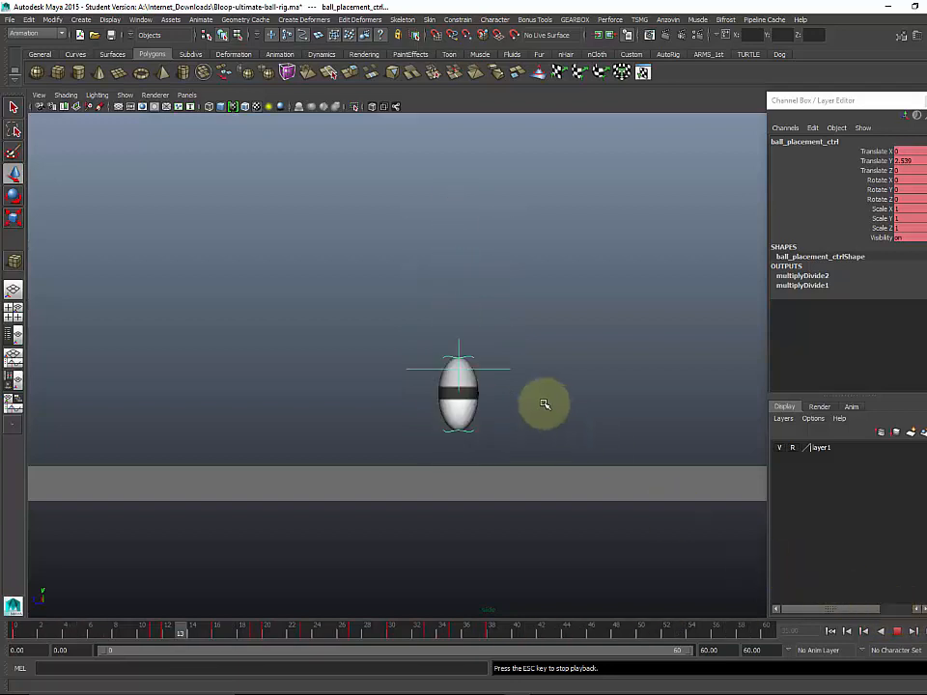
{"action": "left_click", "coordinate": [126, 96]}
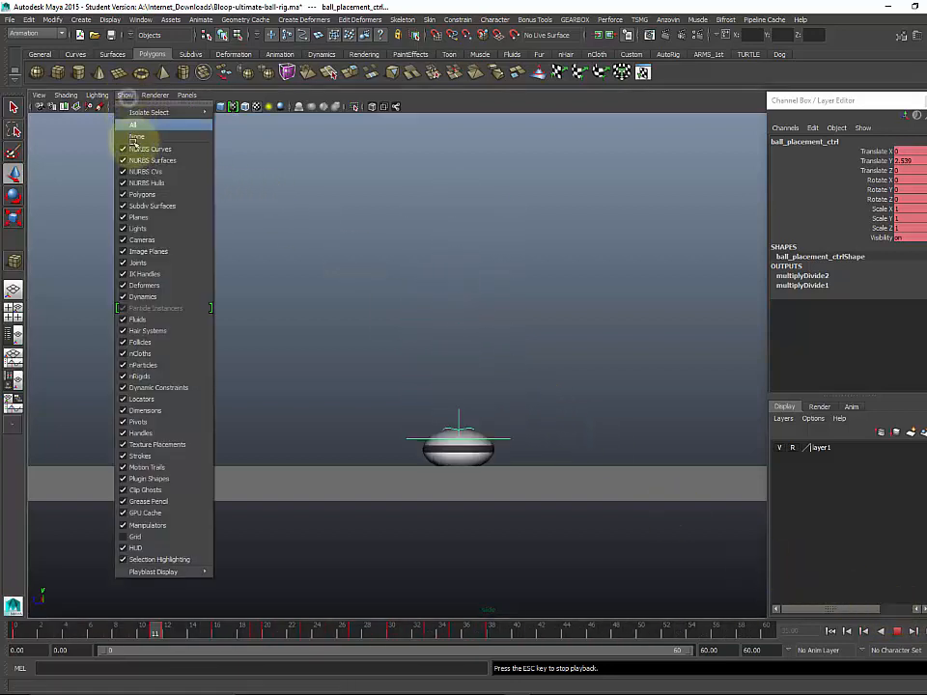
{"action": "left_click", "coordinate": [130, 152]}
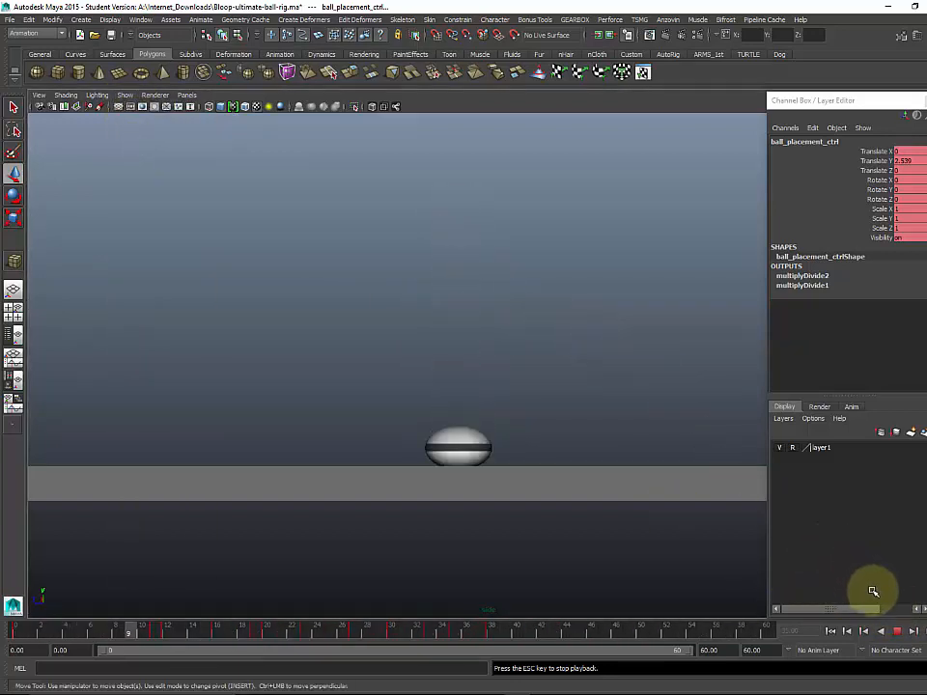
{"action": "left_click", "coordinate": [897, 630]}
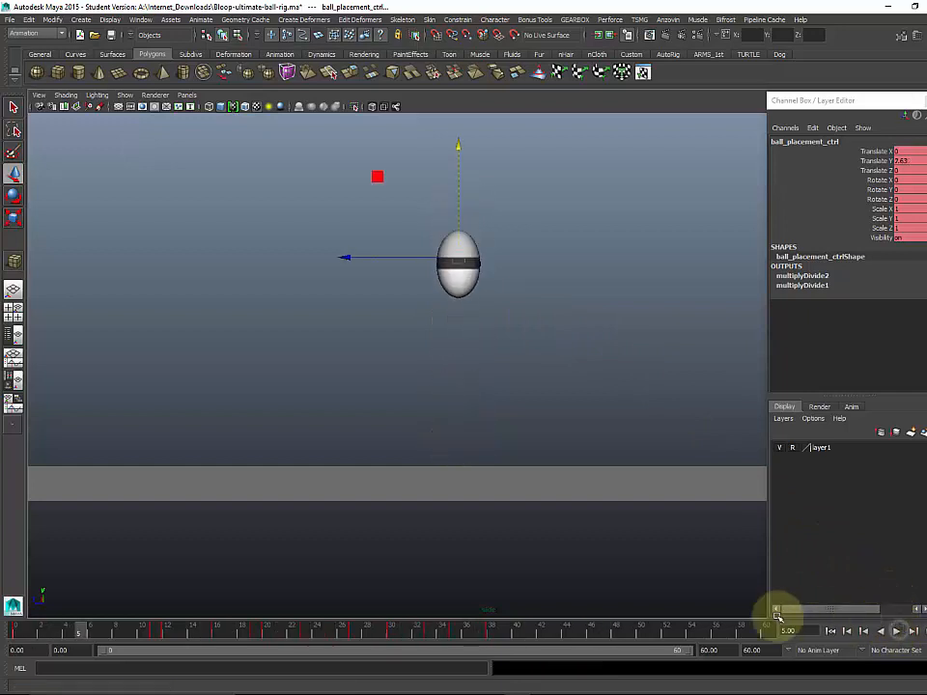
{"action": "left_click_drag", "start_coordinate": [99, 635], "coordinate": [127, 666]}
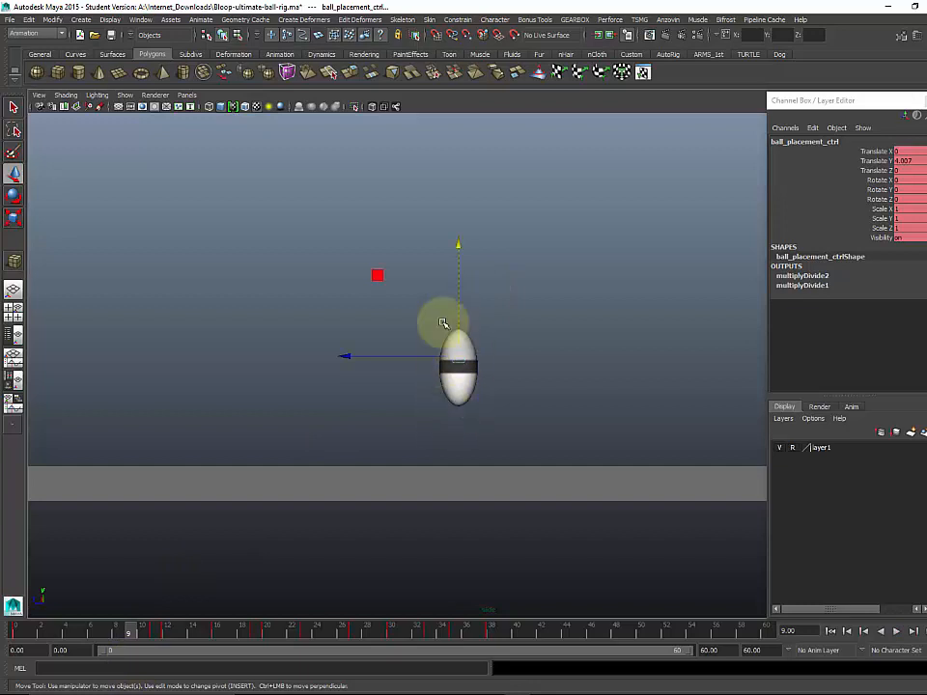
{"action": "left_click", "coordinate": [145, 631]}
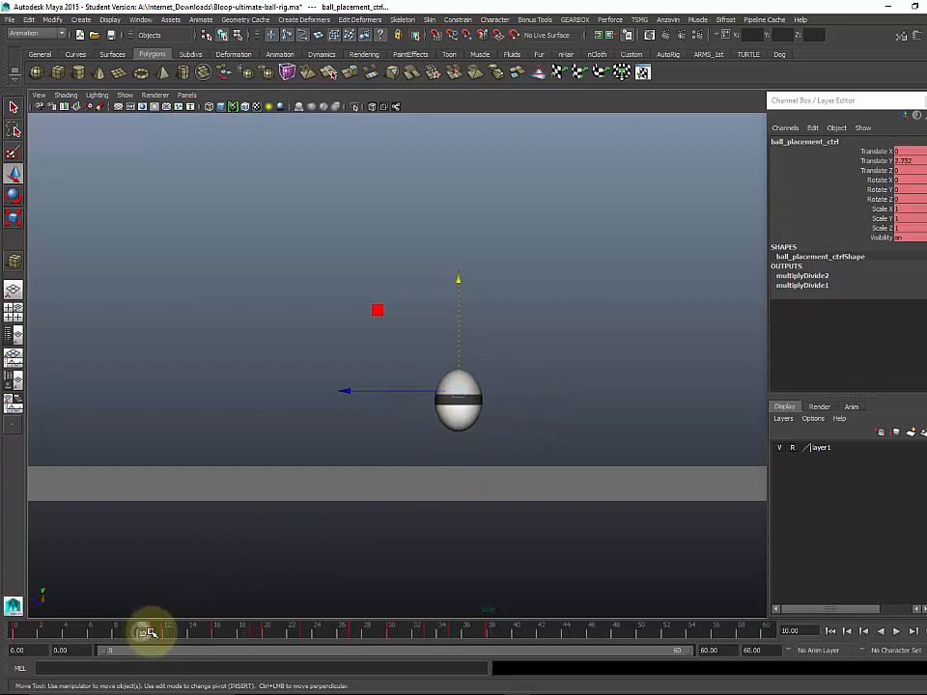
{"action": "mouse_move", "coordinate": [150, 633]}
{"action": "left_mouse_down"}
{"action": "mouse_move", "coordinate": [131, 635]}
{"action": "mouse_move", "coordinate": [142, 634]}
{"action": "left_mouse_up"}
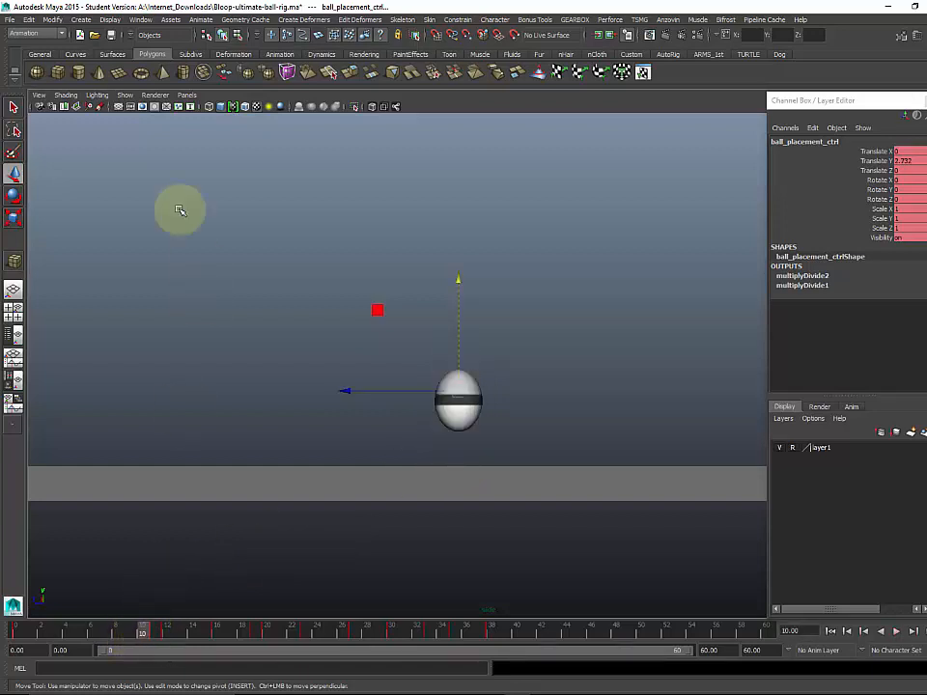
Step: Show the NURBS curves and key a stronger stretch at frame 10 by lowering ball_bottom_ctrl to about -1.13 in Translate Y
{"action": "left_click", "coordinate": [127, 96]}
{"action": "left_click", "coordinate": [138, 150]}
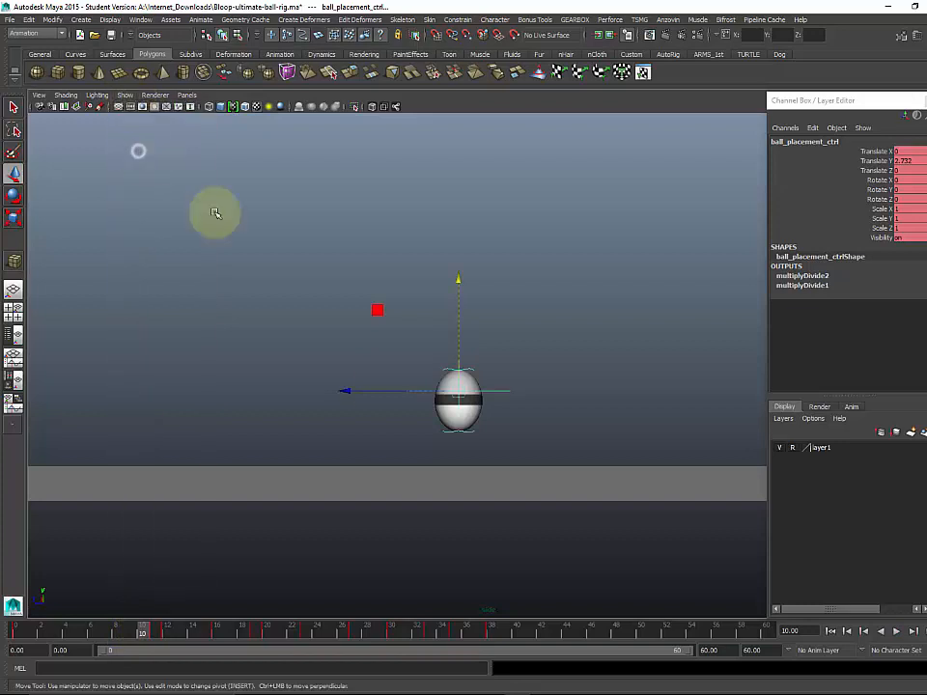
{"action": "left_click", "coordinate": [441, 436]}
{"action": "left_click", "coordinate": [448, 432]}
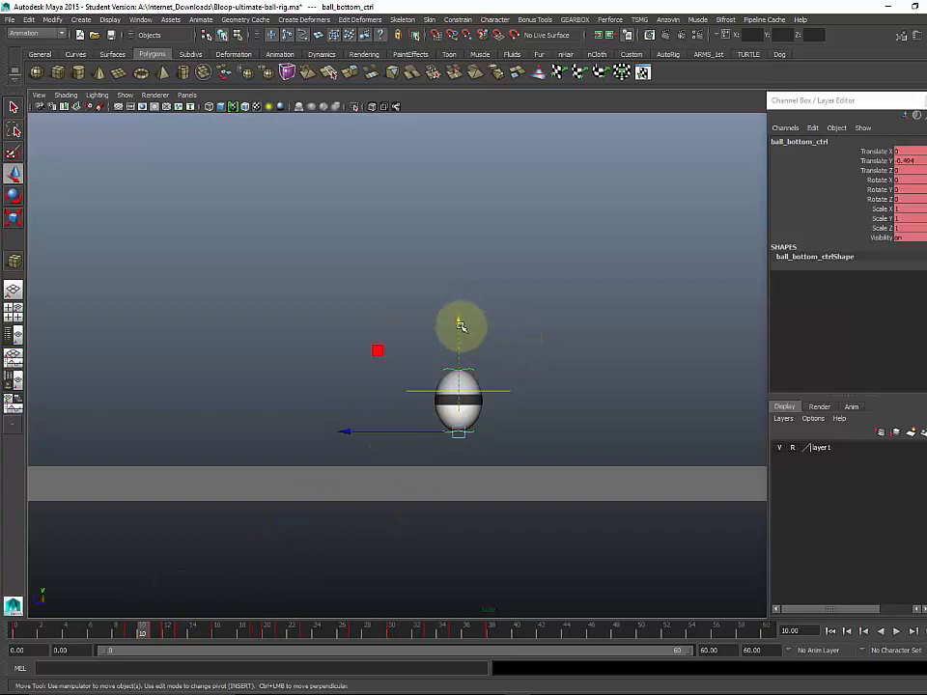
{"action": "left_click_drag", "start_coordinate": [461, 327], "coordinate": [462, 343]}
{"action": "key", "text": "s"}
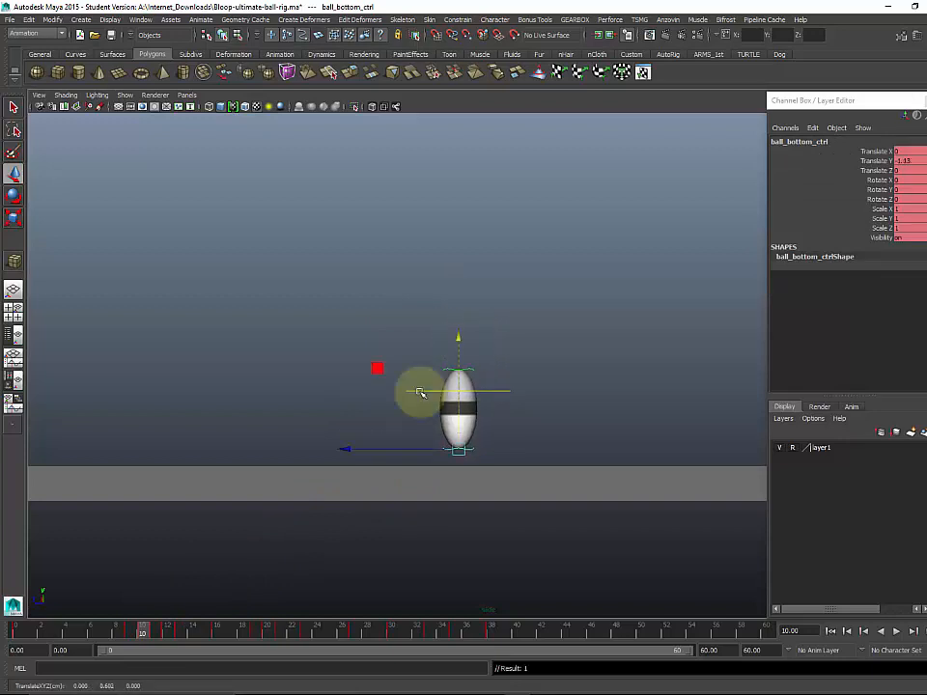
Step: Play back the bounce and scrub through the first ground contact up to frame 19
{"action": "left_click", "coordinate": [112, 630]}
{"action": "key", "text": "alt+v"}
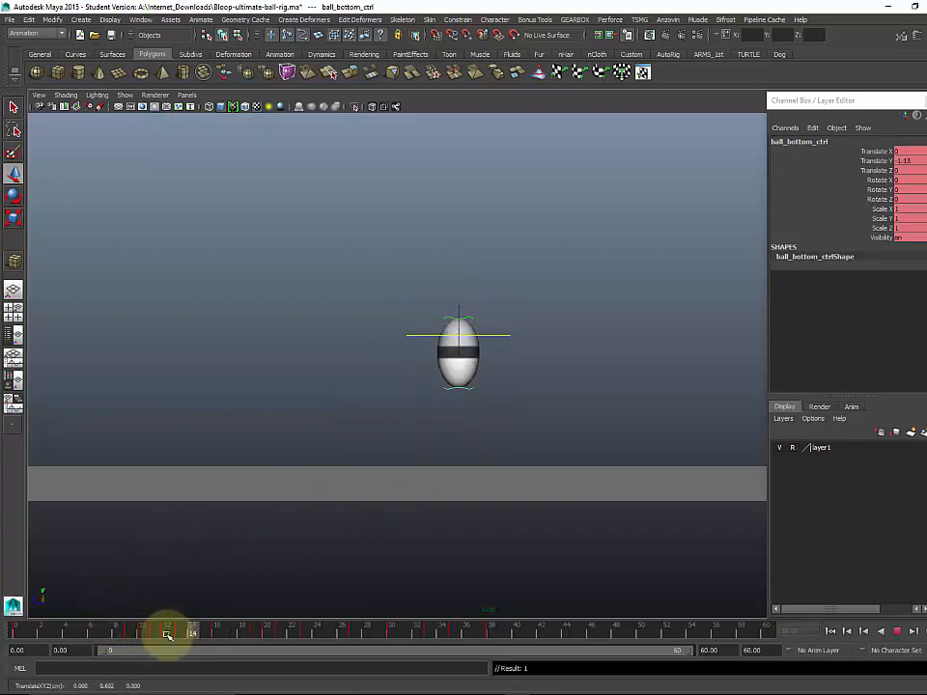
{"action": "left_click_drag", "start_coordinate": [167, 634], "coordinate": [257, 645]}
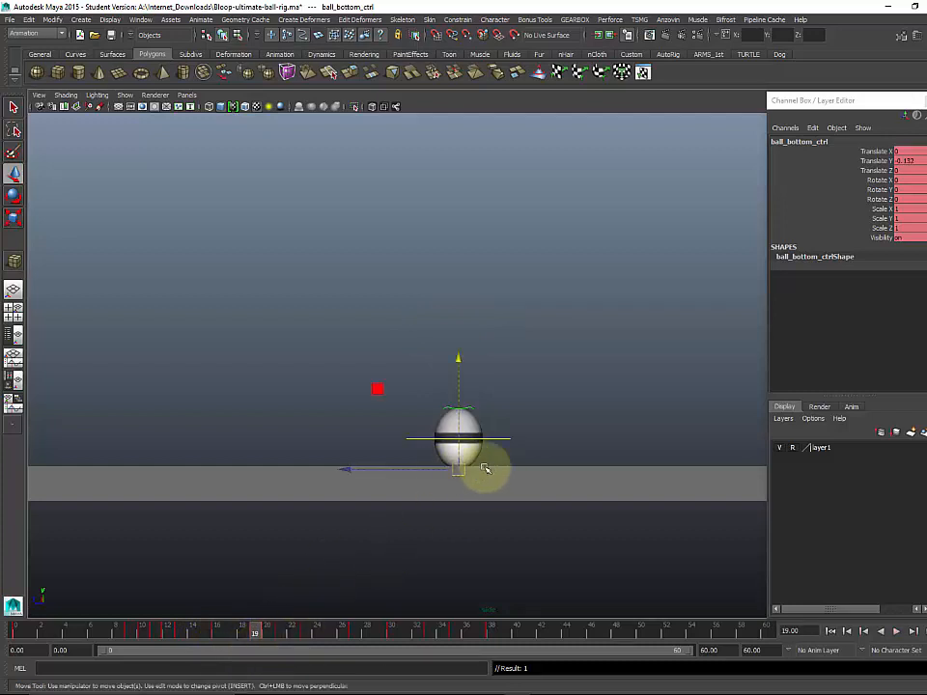
Step: Deepen the squash at frame 20 by keying ball_bottom_ctrl at about -0.15 and lowering ball_top_ctrl to about -0.62 in Translate Y
{"action": "left_click", "coordinate": [271, 632]}
{"action": "left_click", "coordinate": [580, 441]}
{"action": "left_click", "coordinate": [467, 464]}
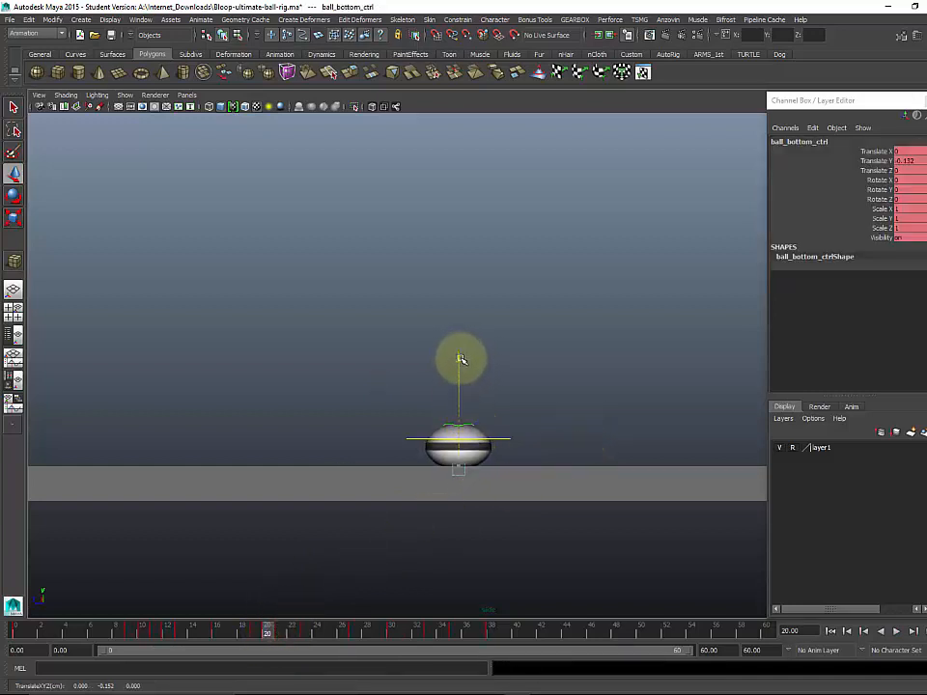
{"action": "key", "text": "s"}
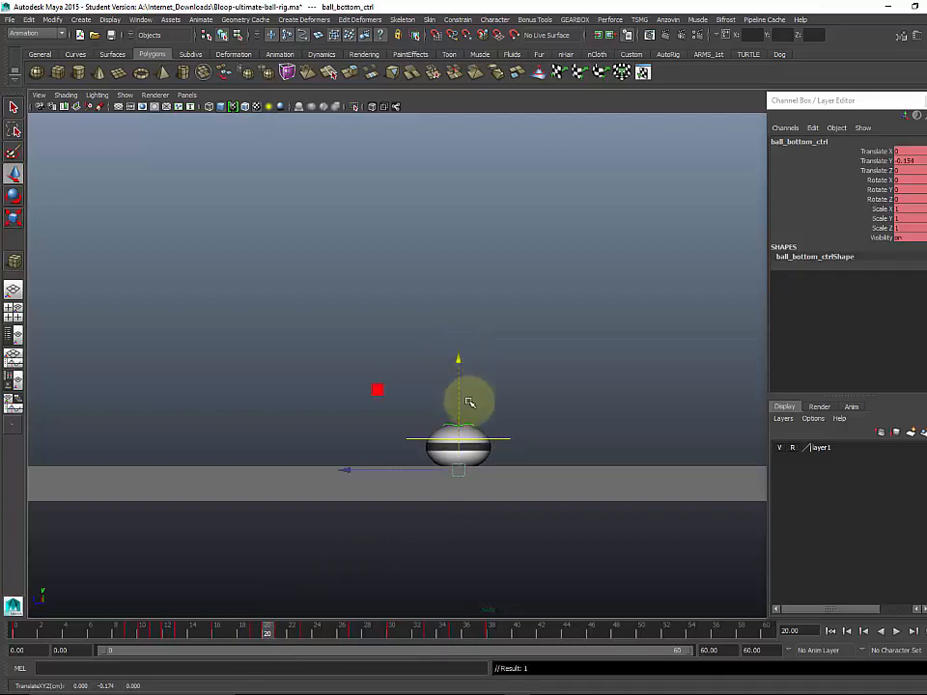
{"action": "left_click", "coordinate": [471, 425]}
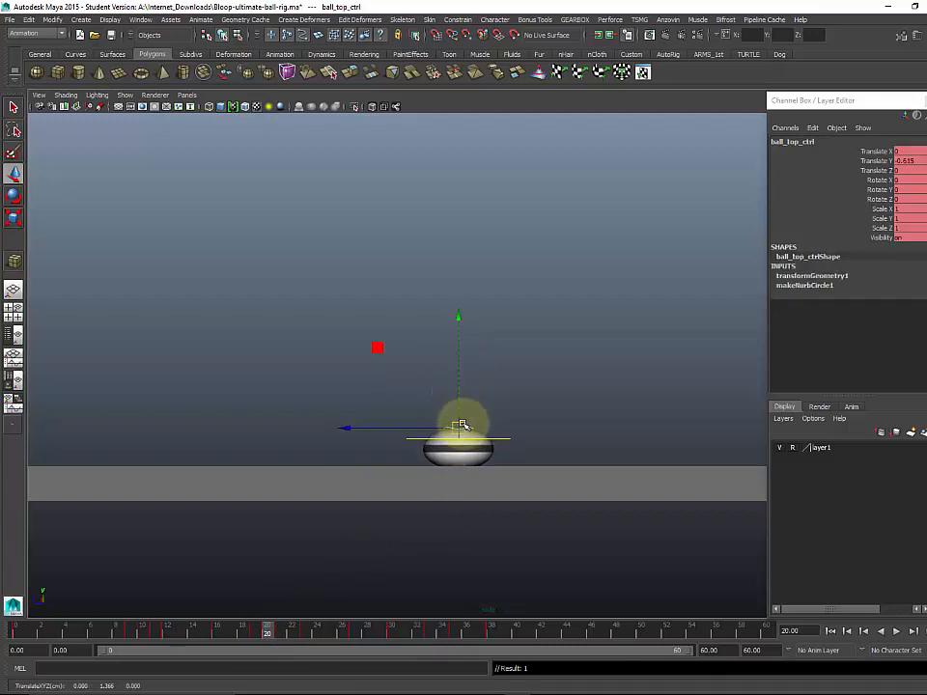
Step: Adjust ball_top_ctrl's Translate Y around the third ground contact, squashing the ball to about -0.26 at frame 27
{"action": "left_click_drag", "start_coordinate": [275, 629], "coordinate": [359, 628]}
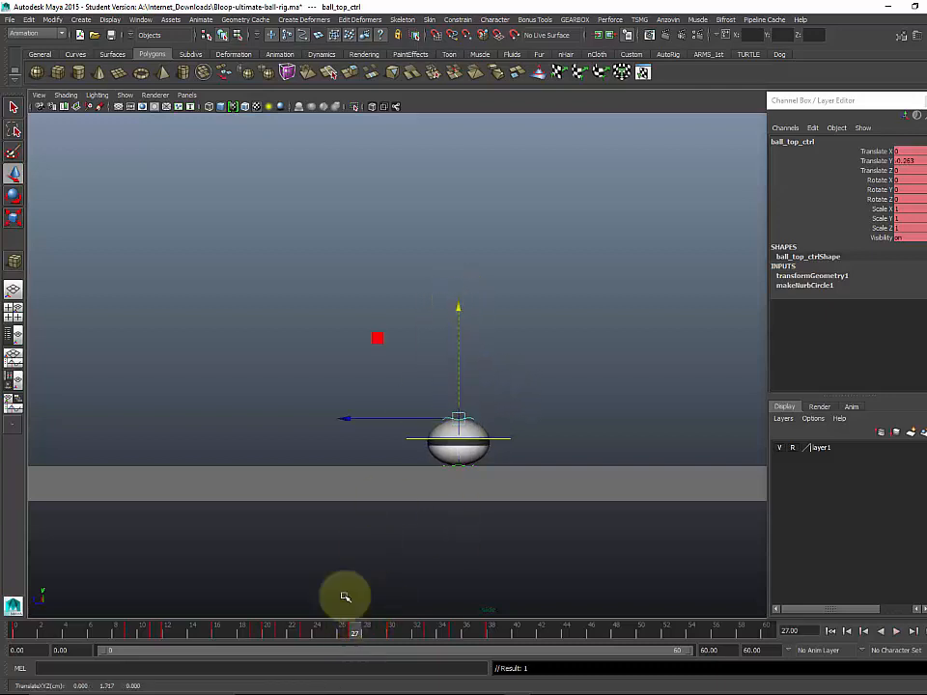
{"action": "left_click", "coordinate": [341, 634]}
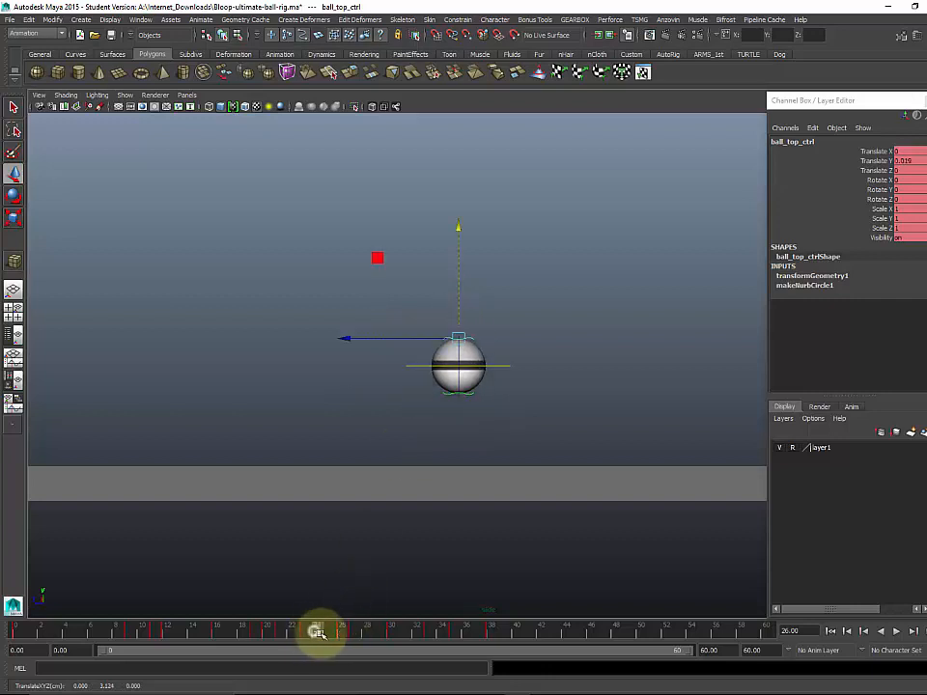
{"action": "left_click_drag", "start_coordinate": [317, 631], "coordinate": [364, 626]}
{"action": "key", "text": "w"}
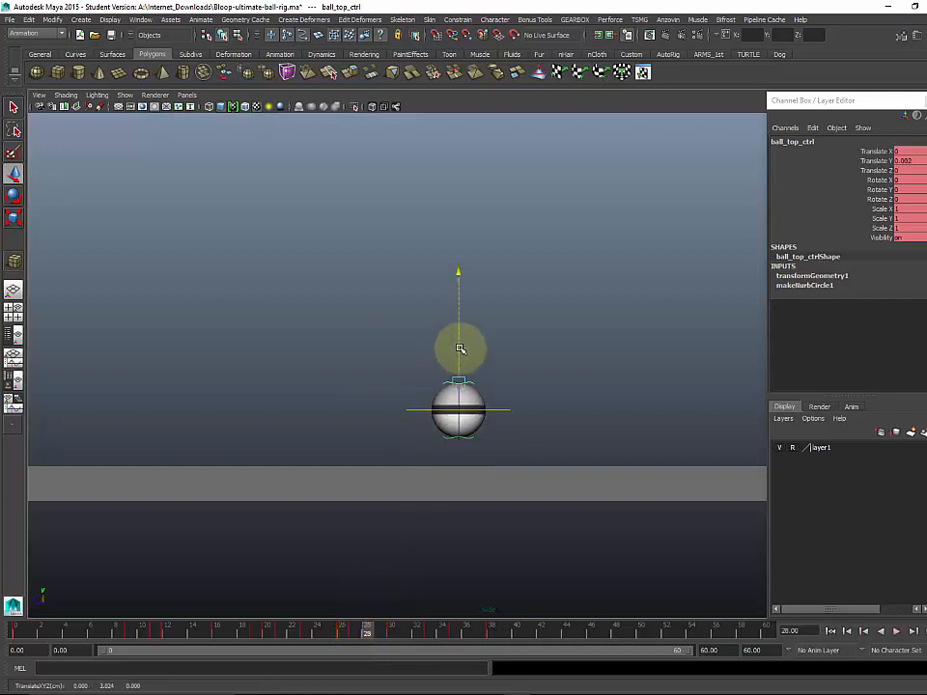
Step: Squash the ball lightly at the last contacts with ball_top_ctrl's Translate Y at about -0.18 on frame 33 and -0.11 on frame 38
{"action": "left_click_drag", "start_coordinate": [367, 630], "coordinate": [419, 637]}
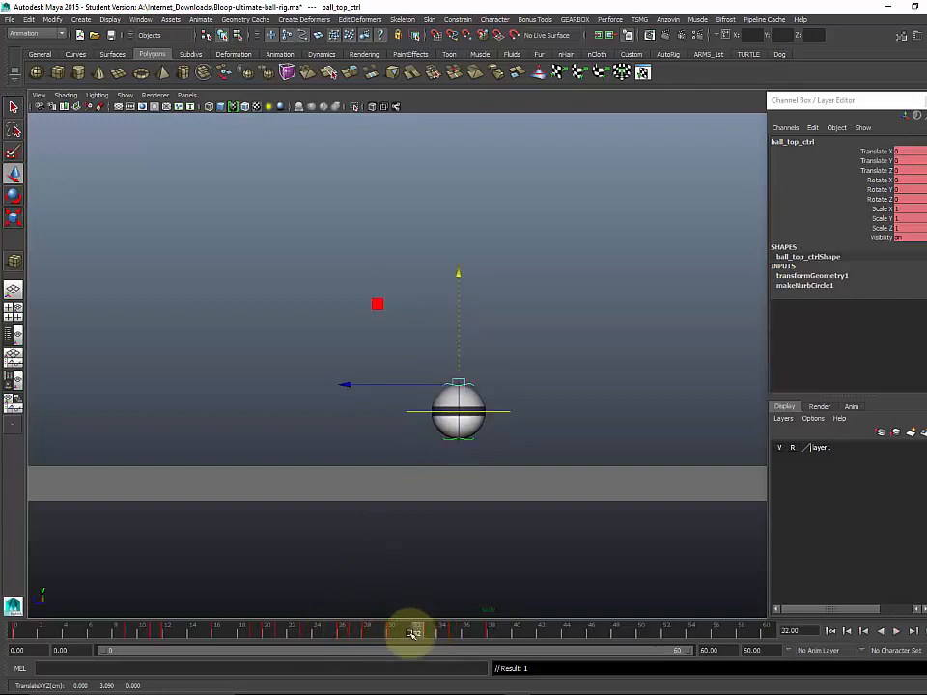
{"action": "mouse_move", "coordinate": [418, 638]}
{"action": "left_mouse_down"}
{"action": "mouse_move", "coordinate": [440, 633]}
{"action": "mouse_move", "coordinate": [426, 634]}
{"action": "left_mouse_up"}
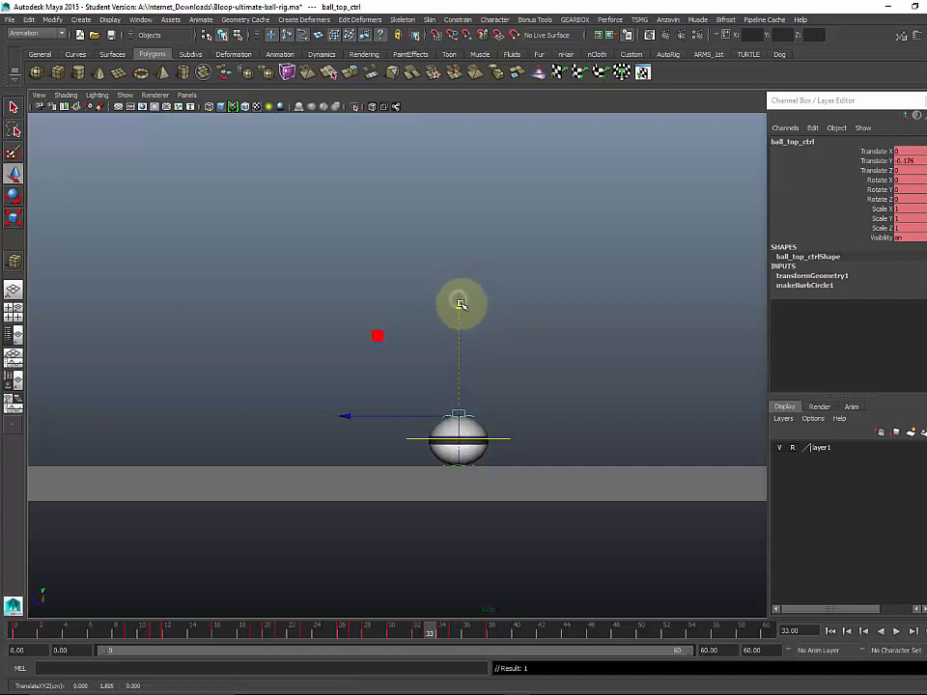
{"action": "left_click_drag", "start_coordinate": [398, 632], "coordinate": [491, 633]}
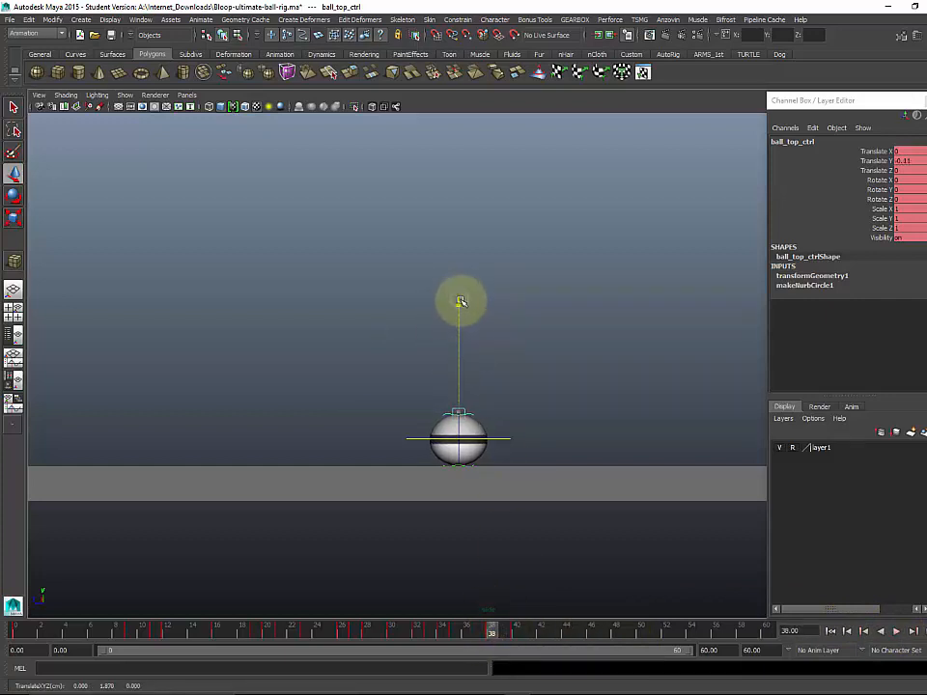
{"action": "left_click_drag", "start_coordinate": [461, 301], "coordinate": [460, 306]}
{"action": "left_click", "coordinate": [454, 633]}
{"action": "left_click_drag", "start_coordinate": [458, 633], "coordinate": [480, 631]}
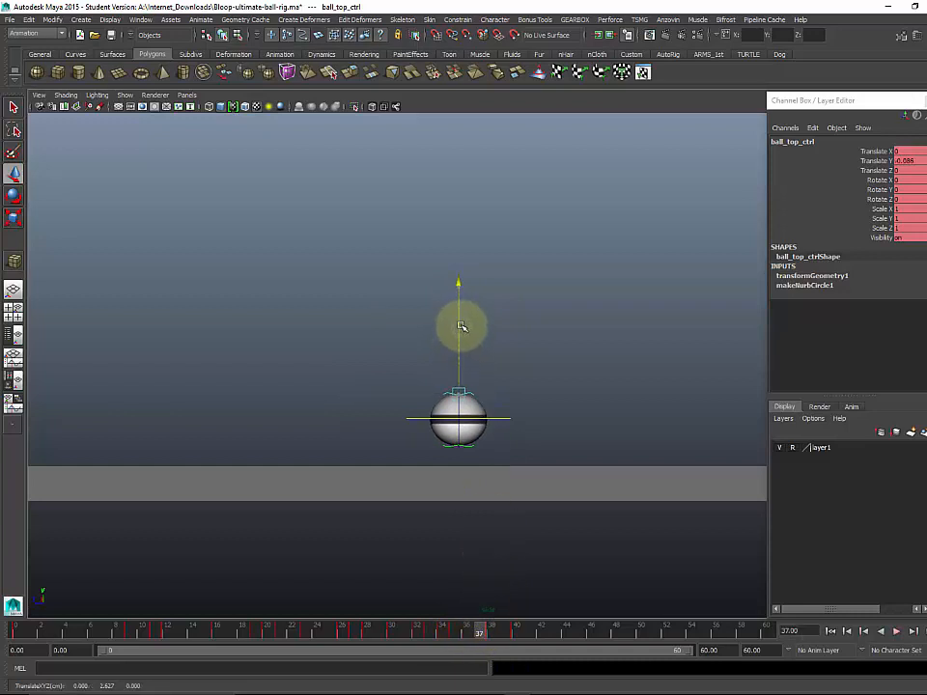
Step: Play back the whole bounce with the NURBS curves hidden, stop the playback, and show the curves again
{"action": "left_click", "coordinate": [896, 630]}
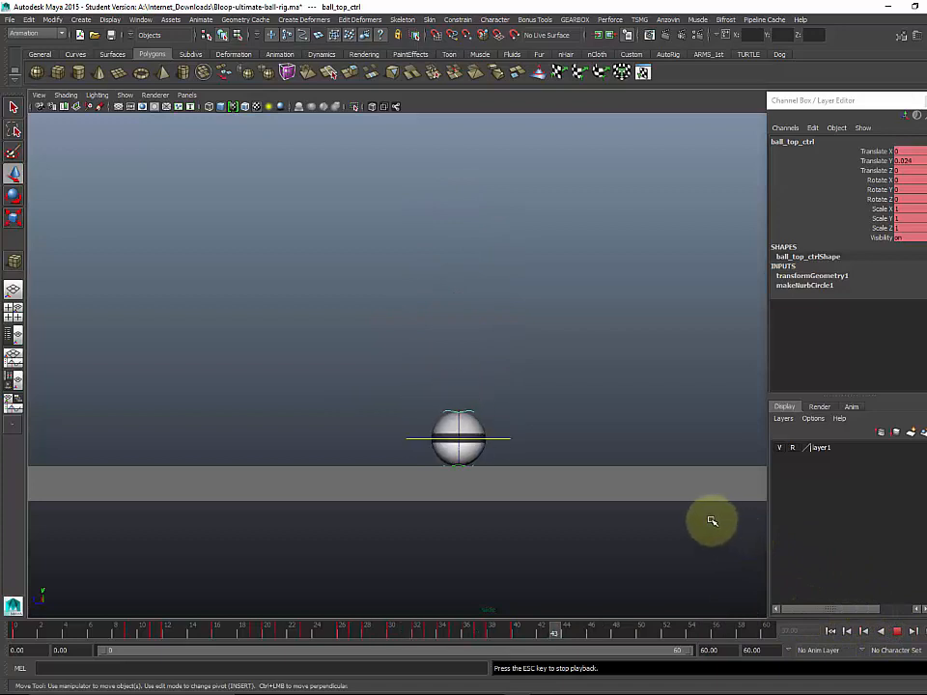
{"action": "left_click", "coordinate": [124, 95]}
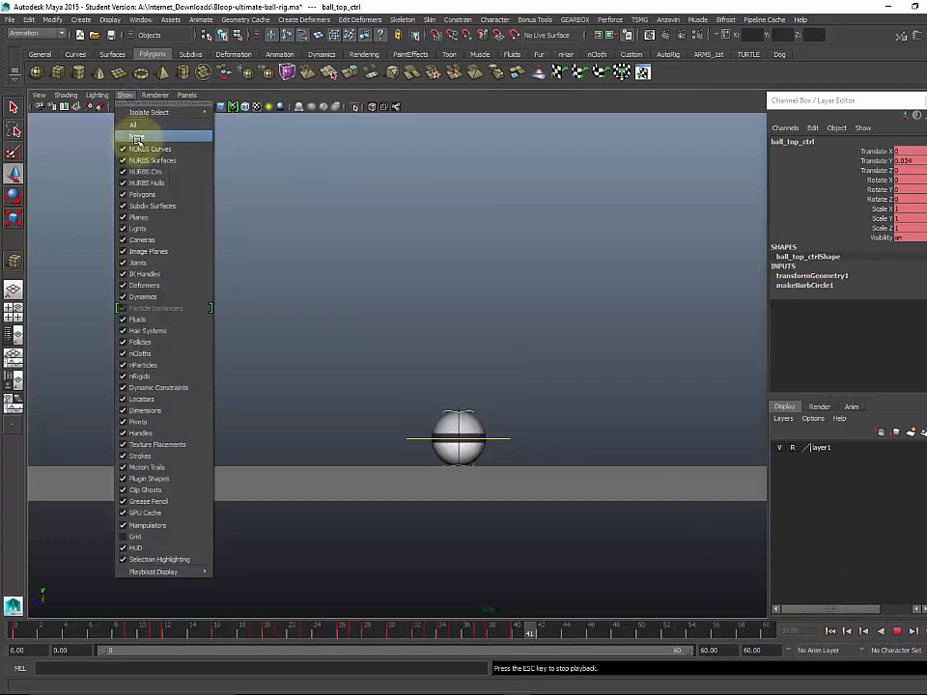
{"action": "left_click", "coordinate": [138, 148]}
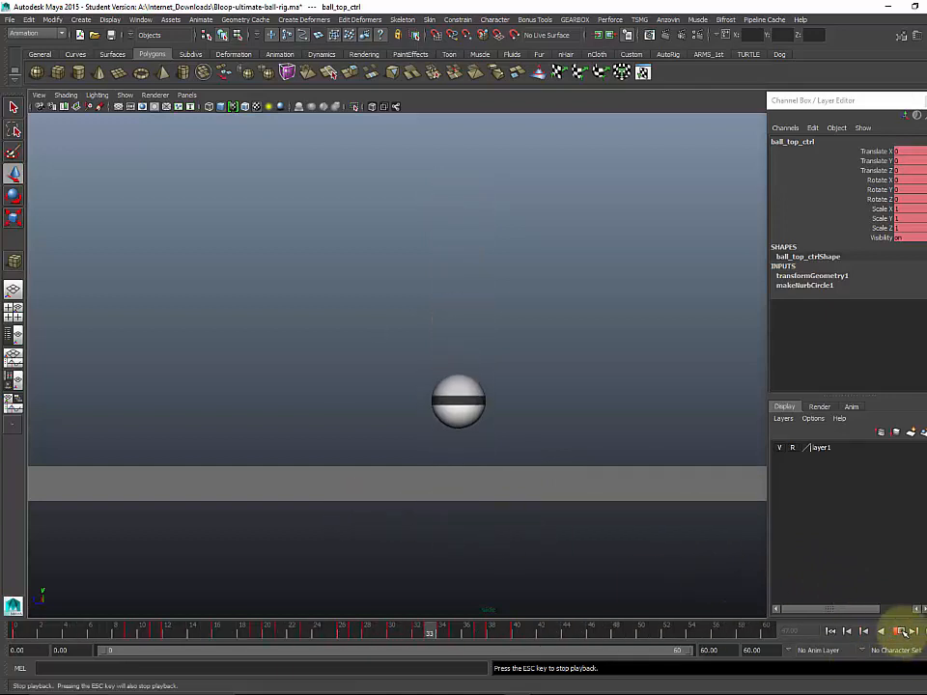
{"action": "left_click", "coordinate": [897, 632]}
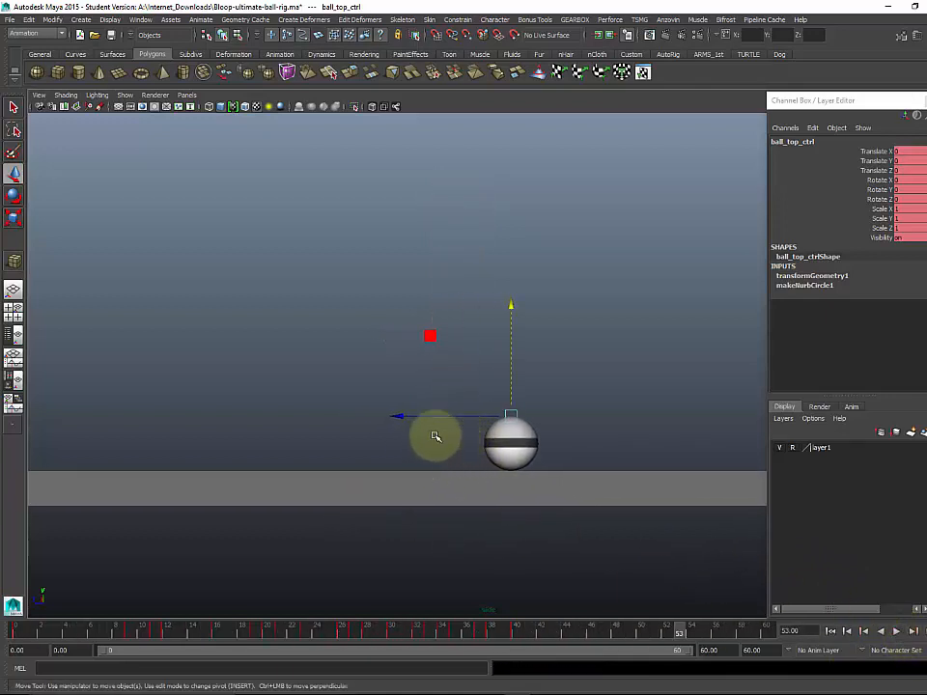
{"action": "left_click", "coordinate": [124, 96]}
{"action": "left_click", "coordinate": [136, 124]}
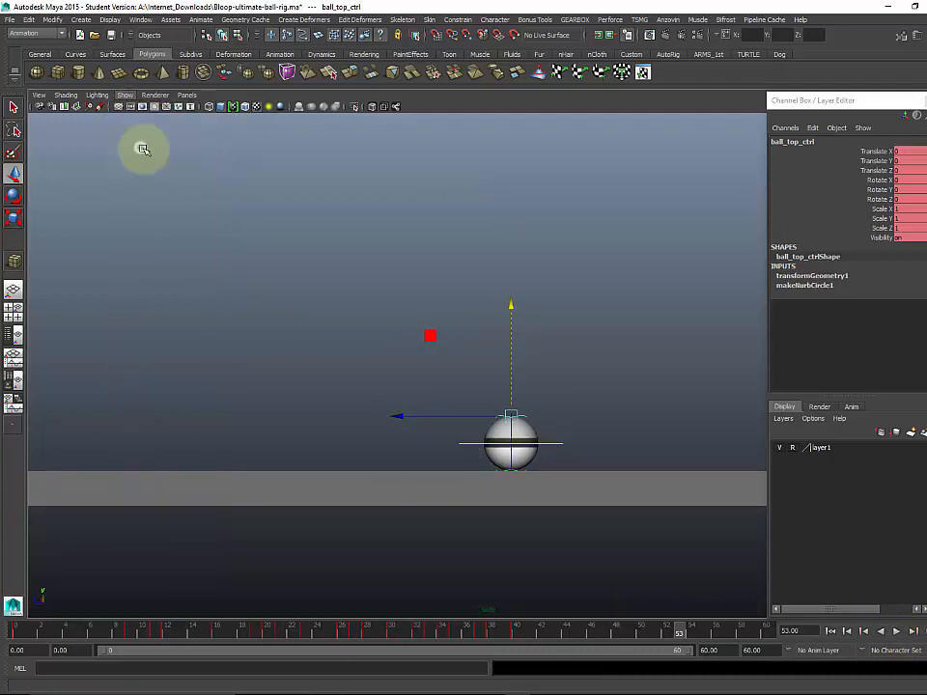
Step: Try rotating ball_deform_rotate_ctrl by about -31 degrees in X, and undo the rotation
{"action": "left_click", "coordinate": [582, 411]}
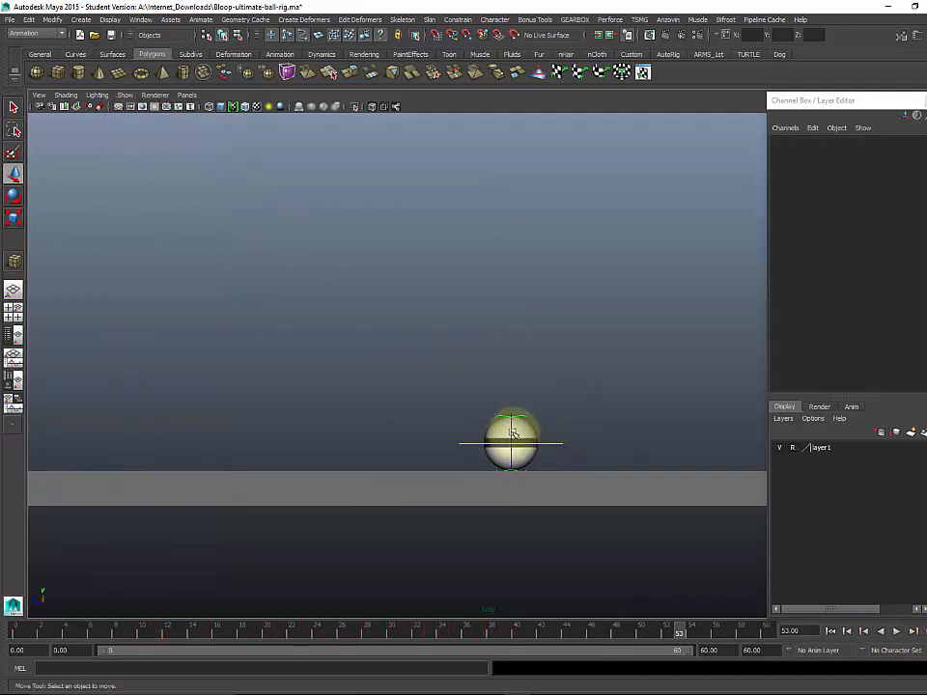
{"action": "left_click", "coordinate": [513, 434]}
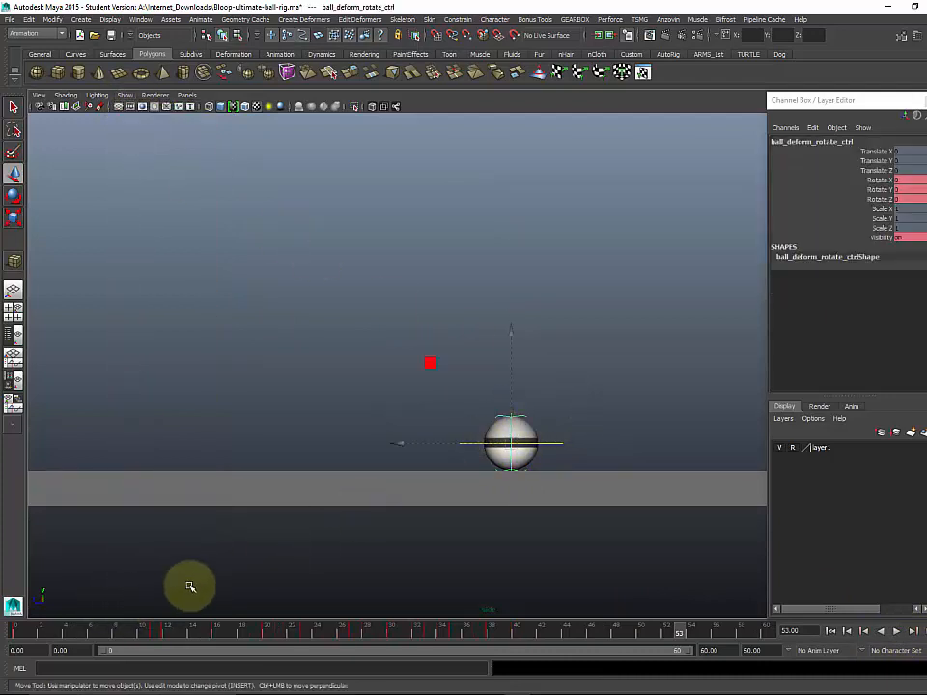
{"action": "key", "text": "e"}
{"action": "left_click_drag", "start_coordinate": [491, 340], "coordinate": [549, 373]}
{"action": "key", "text": "ctrl+z"}
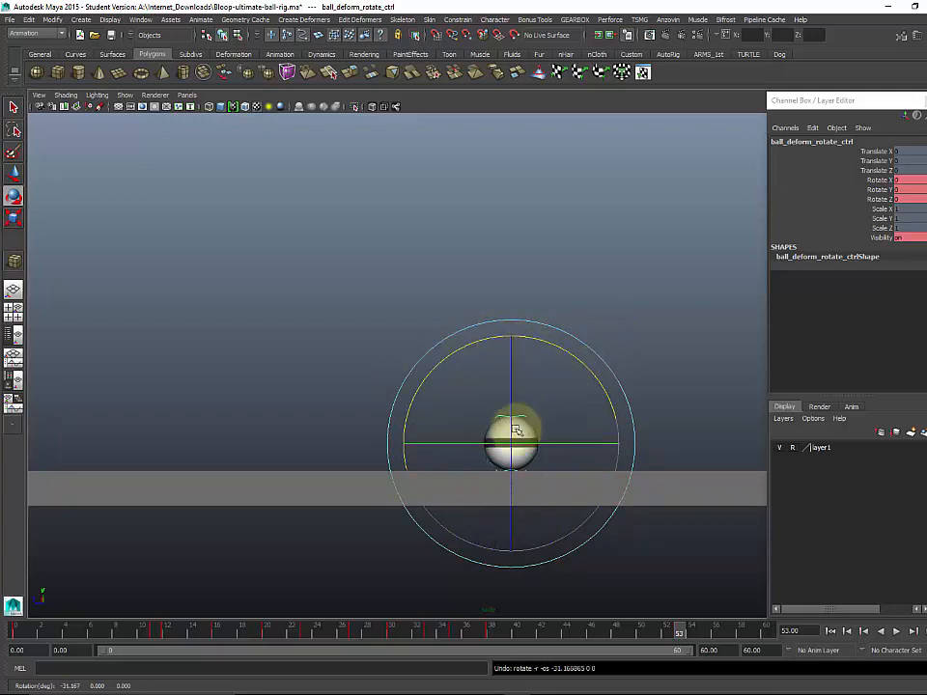
Step: Scrub to frame 15, switch to the perspective view, try rotating ball_rotate_ctrl by about -29 degrees in X, and undo the rotation
{"action": "left_click", "coordinate": [27, 632]}
{"action": "left_click_drag", "start_coordinate": [49, 635], "coordinate": [205, 629]}
{"action": "left_click", "coordinate": [301, 454]}
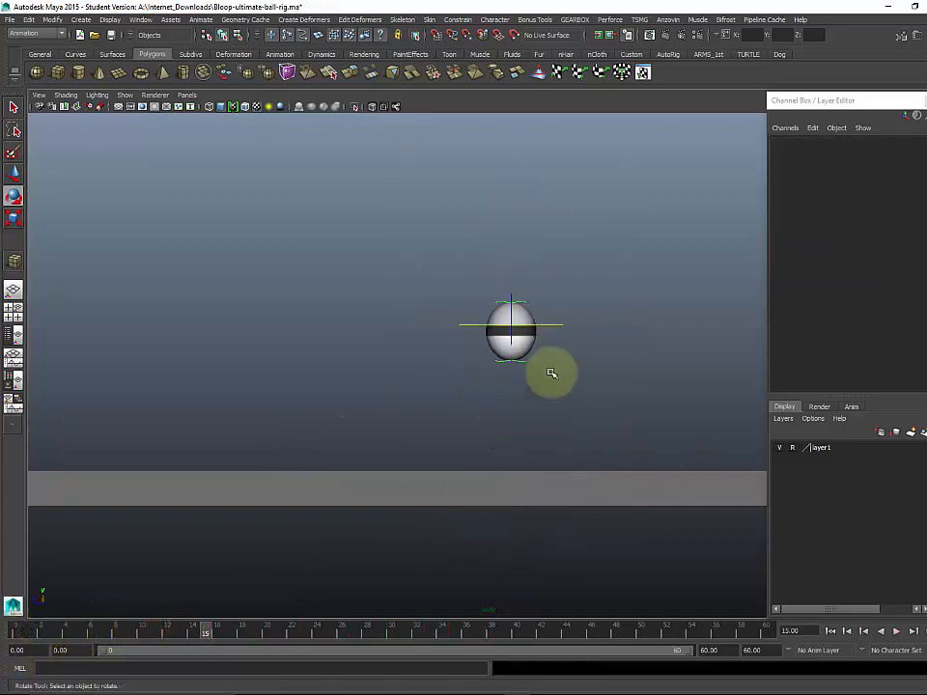
{"action": "key", "text": "space"}
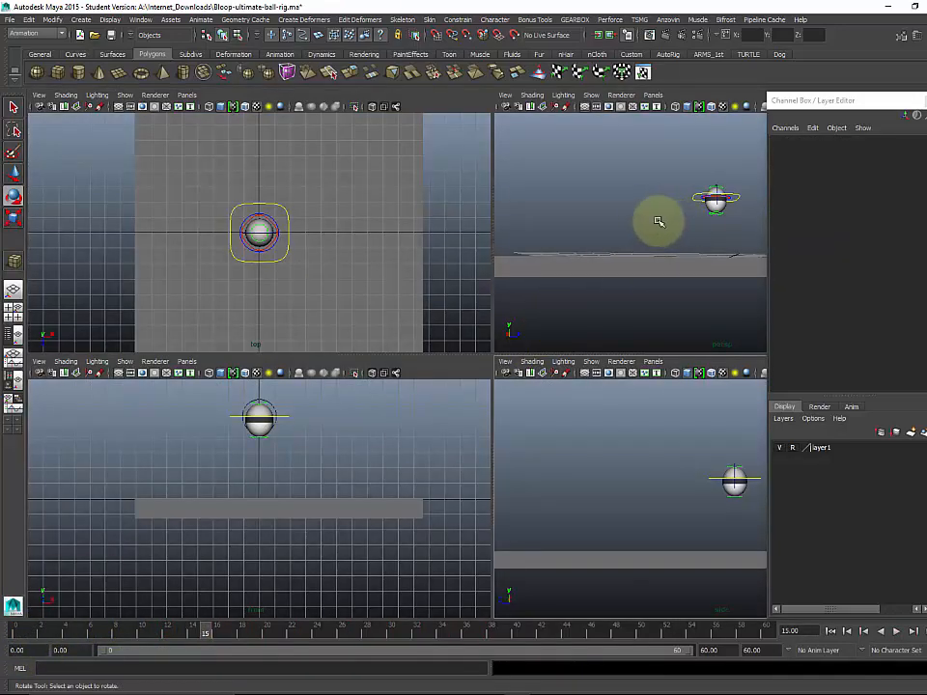
{"action": "key", "text": "space"}
{"action": "left_click_drag", "start_coordinate": [479, 253], "coordinate": [490, 299], "text": "alt"}
{"action": "left_click", "coordinate": [500, 303]}
{"action": "scroll", "coordinate": [514, 303], "scroll_direction": "up", "scroll_amount": 4}
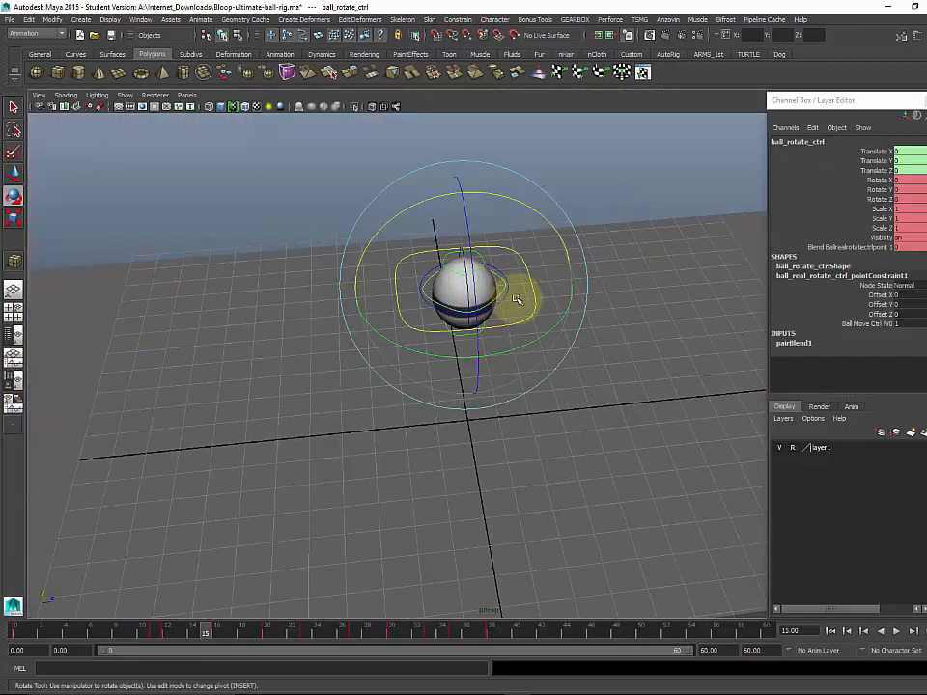
{"action": "left_click_drag", "start_coordinate": [522, 193], "coordinate": [458, 208]}
{"action": "left_click_drag", "start_coordinate": [531, 224], "coordinate": [509, 231]}
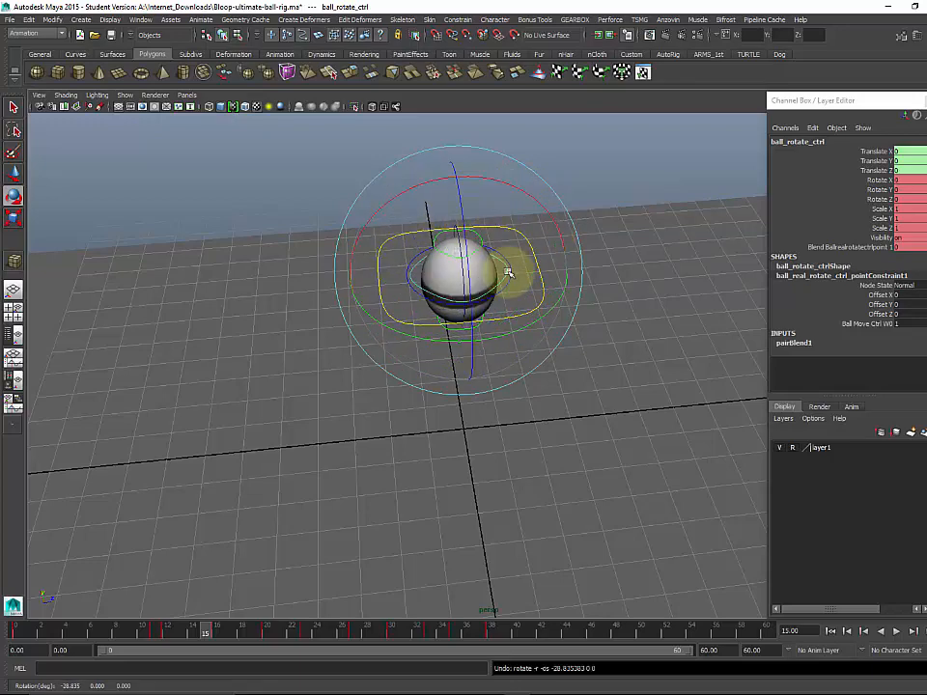
Step: Try tilting the whole ball by rotating ball_move_ctrl back and forth in X, and undo the rotation
{"action": "left_click", "coordinate": [518, 268]}
{"action": "left_click", "coordinate": [513, 278]}
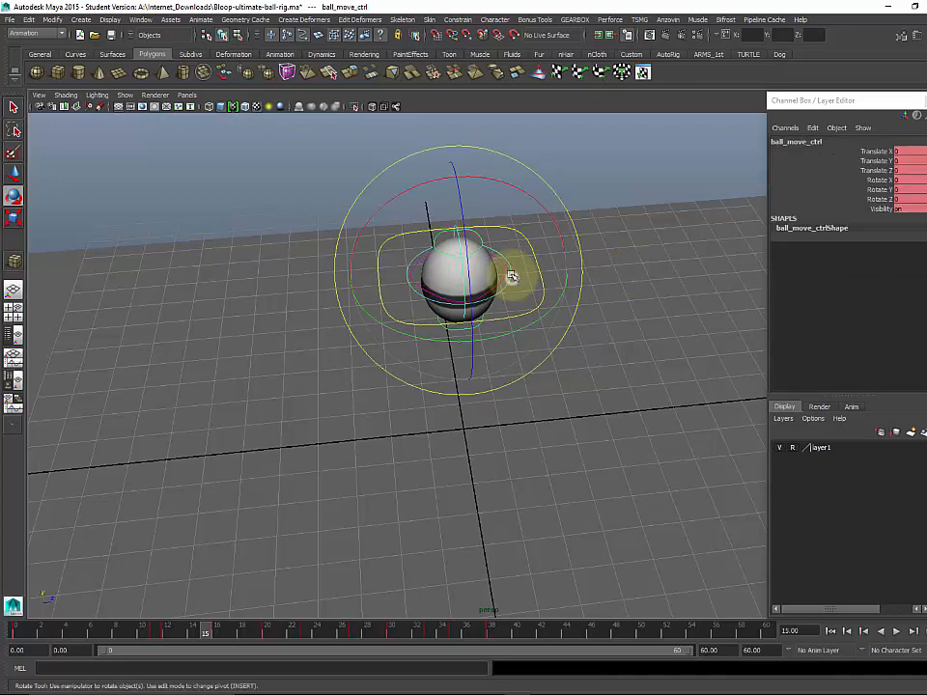
{"action": "left_click_drag", "start_coordinate": [500, 190], "coordinate": [529, 202]}
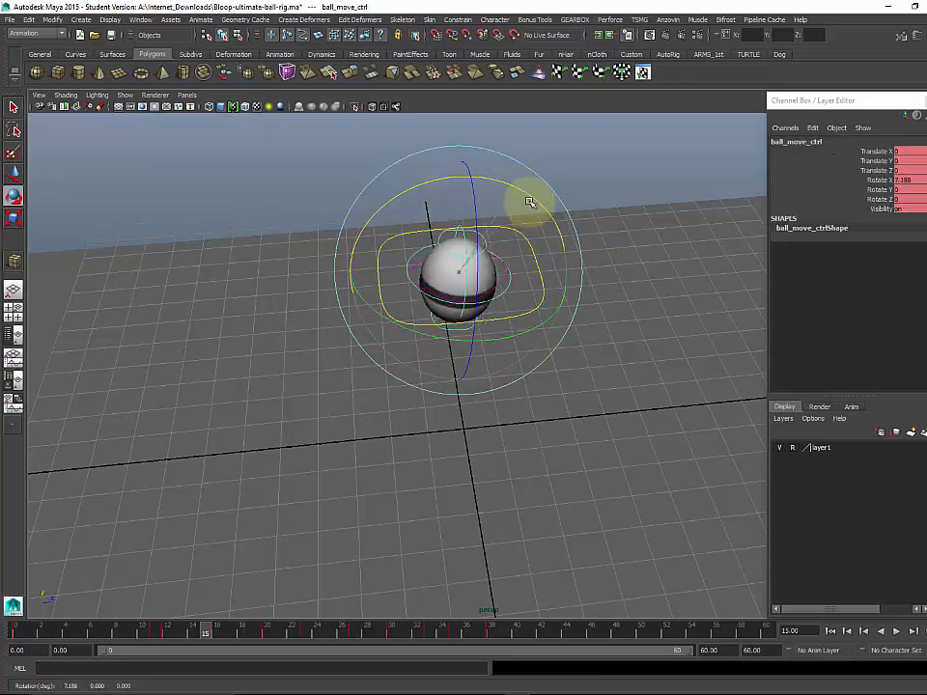
{"action": "left_click_drag", "start_coordinate": [425, 208], "coordinate": [483, 228]}
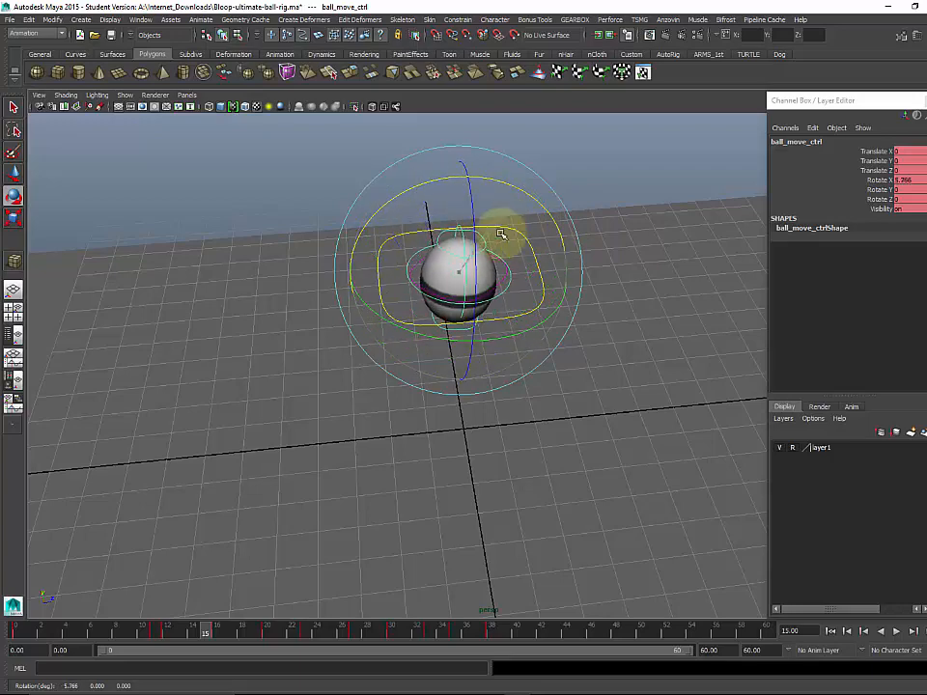
{"action": "left_click", "coordinate": [657, 227]}
Step: Return to the side view and rotate ball_rotate_ctrl to about -24 degrees in X at frame 20
{"action": "left_click", "coordinate": [501, 261]}
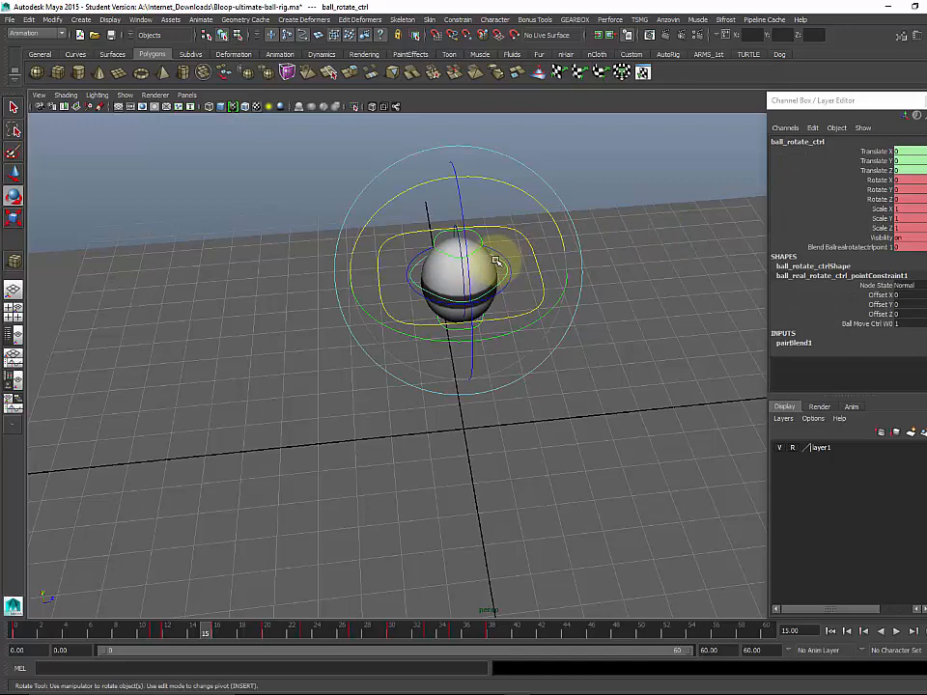
{"action": "key", "text": "space"}
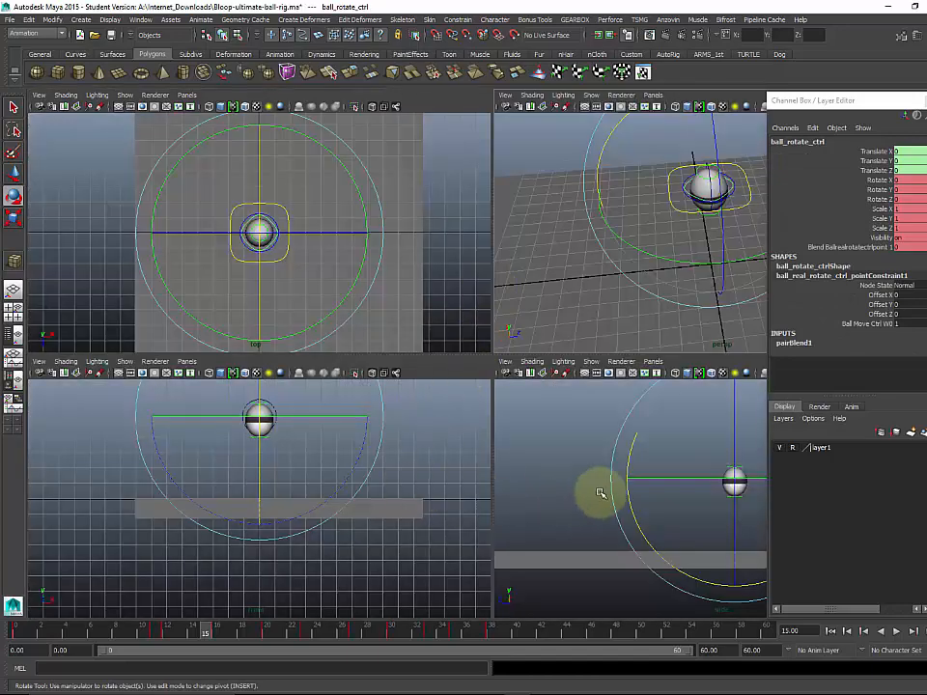
{"action": "key", "text": "space"}
{"action": "mouse_move", "coordinate": [89, 639]}
{"action": "left_mouse_down"}
{"action": "mouse_move", "coordinate": [63, 640]}
{"action": "mouse_move", "coordinate": [267, 637]}
{"action": "left_mouse_up"}
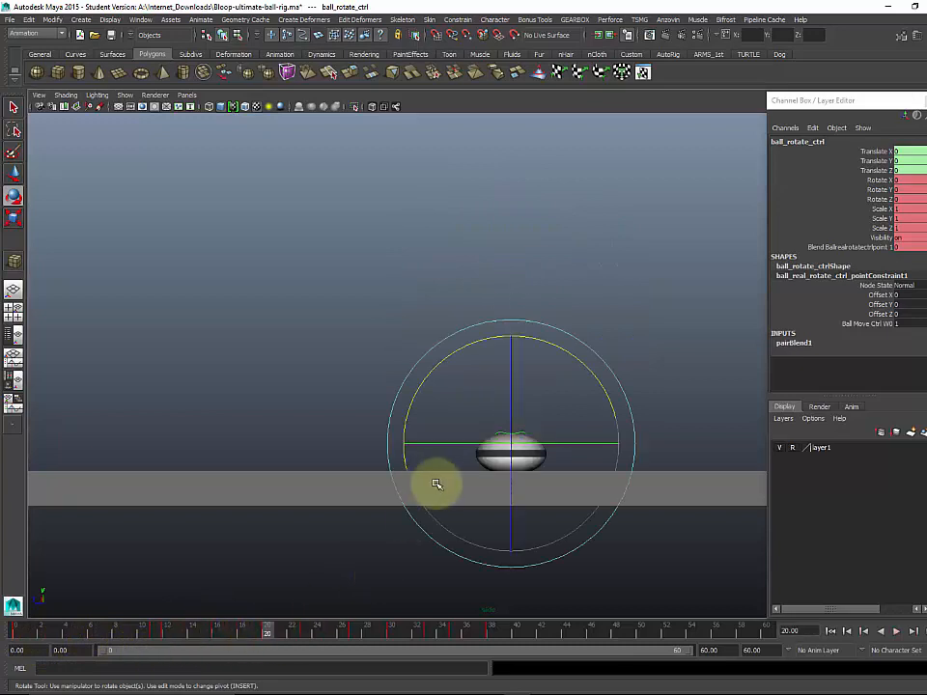
{"action": "left_click_drag", "start_coordinate": [484, 337], "coordinate": [542, 428]}
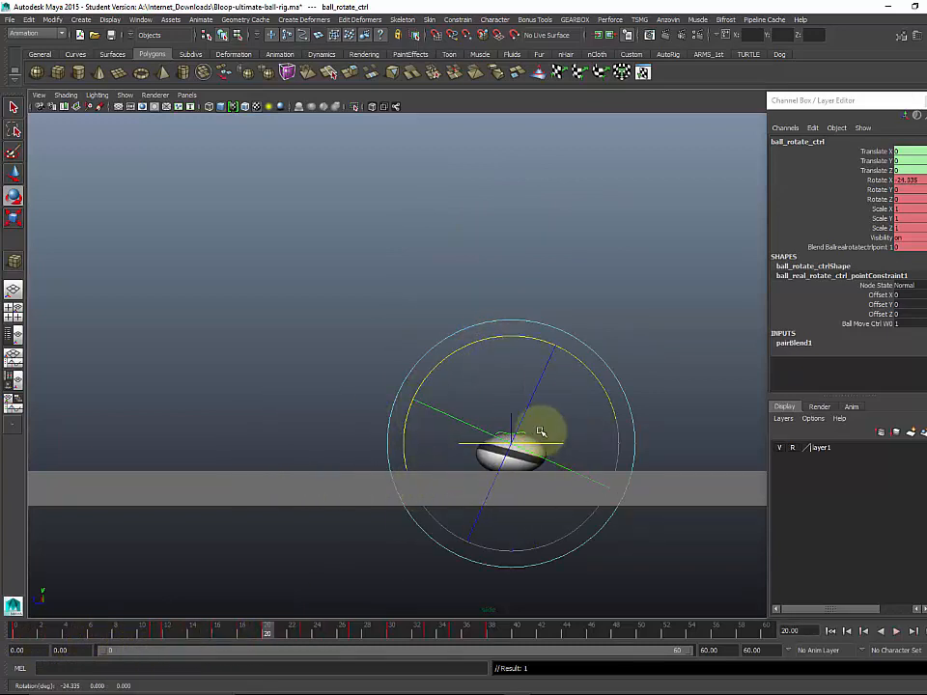
Step: Try shifting ball_top_ctrl sideways to about -0.68 in Translate Z at frame 20, and undo back to the ball_rotate_ctrl selection
{"action": "left_click", "coordinate": [327, 366]}
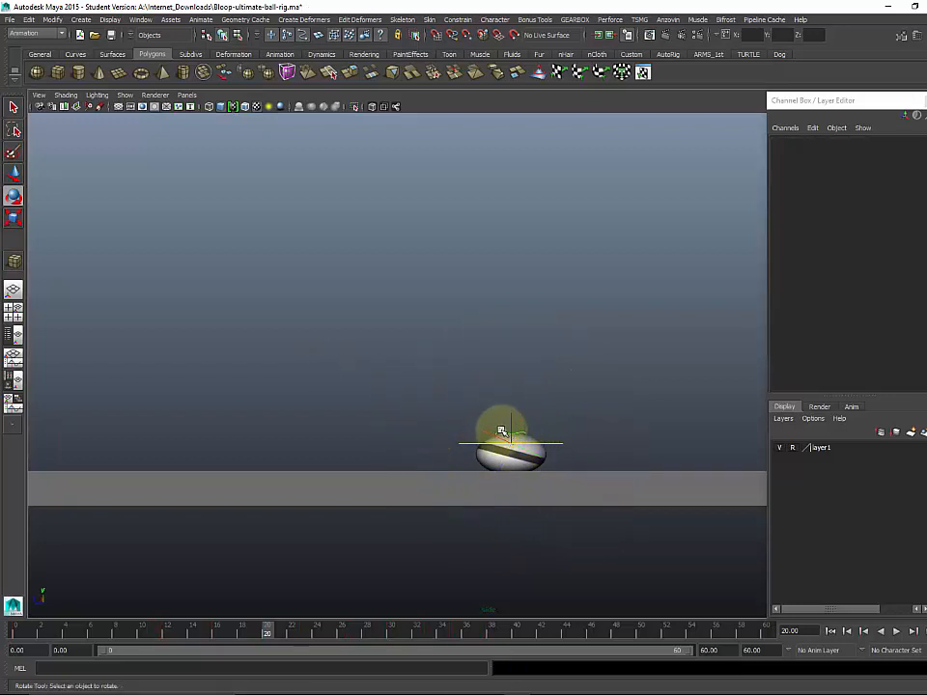
{"action": "left_click", "coordinate": [501, 430]}
{"action": "key", "text": "w"}
{"action": "left_click_drag", "start_coordinate": [507, 433], "coordinate": [529, 431]}
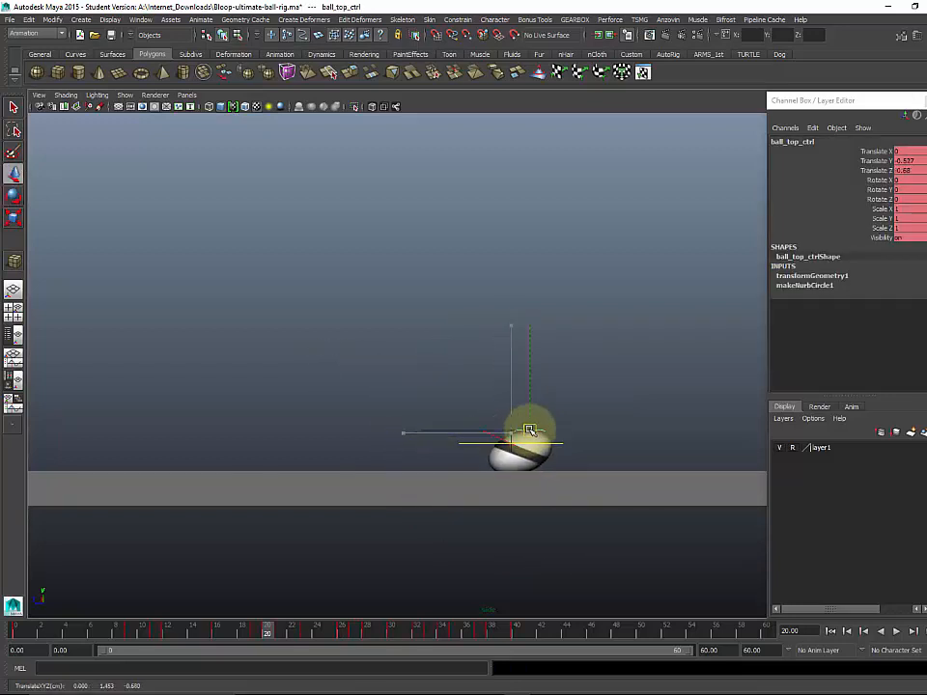
{"action": "key", "text": "ctrl+z"}
{"action": "key", "text": "ctrl+z"}
{"action": "key", "text": "ctrl+z"}
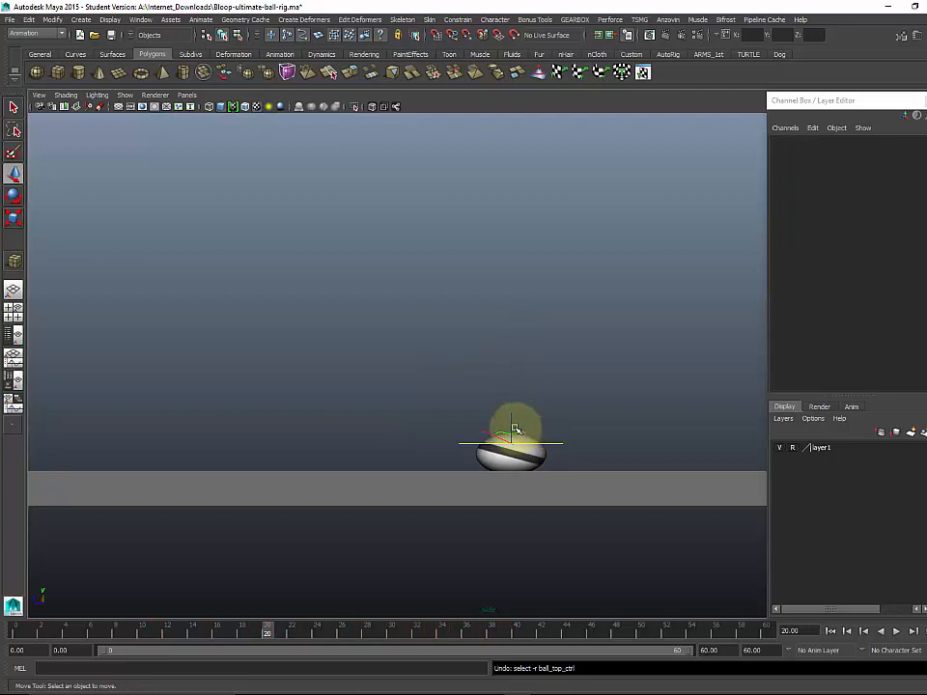
{"action": "key", "text": "ctrl+z"}
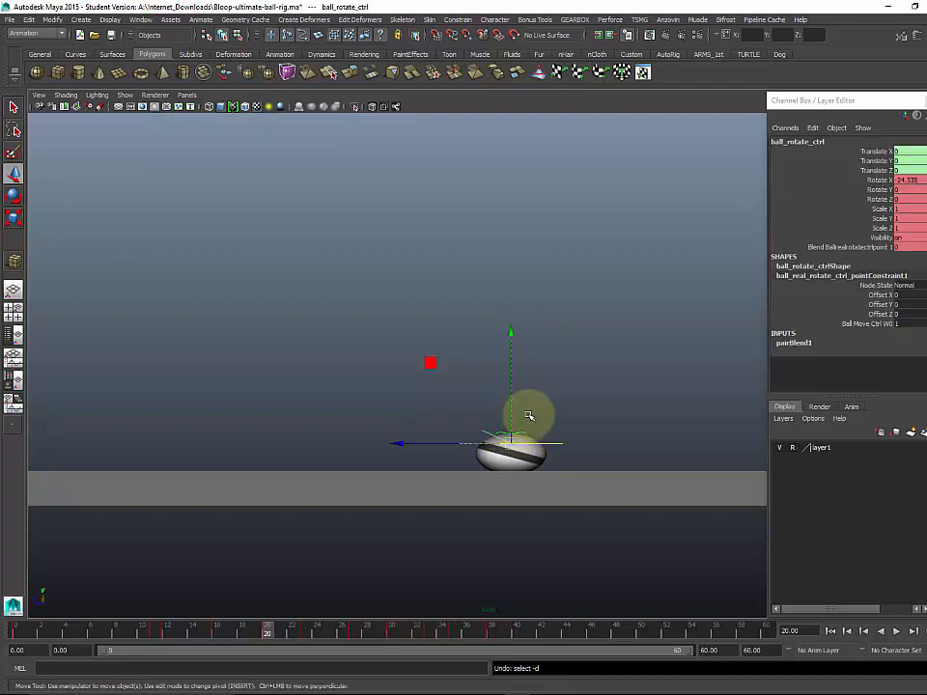
Step: Select ball_placement_ctrl, play the animation, and at frame 38 move the ball forward to about 14.597 in Translate Z
{"action": "left_click", "coordinate": [31, 629]}
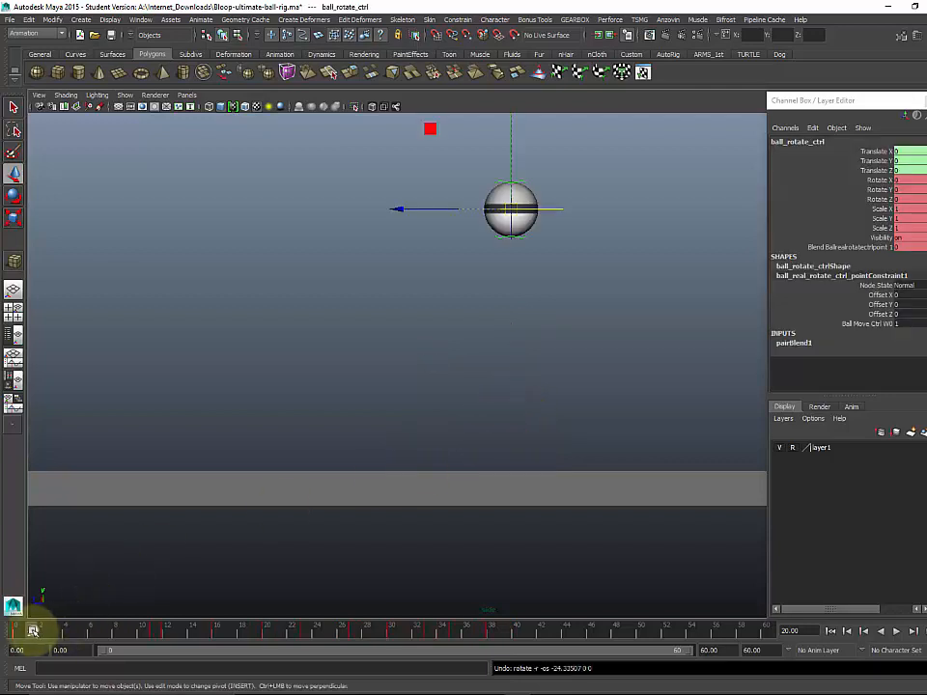
{"action": "left_click", "coordinate": [559, 210]}
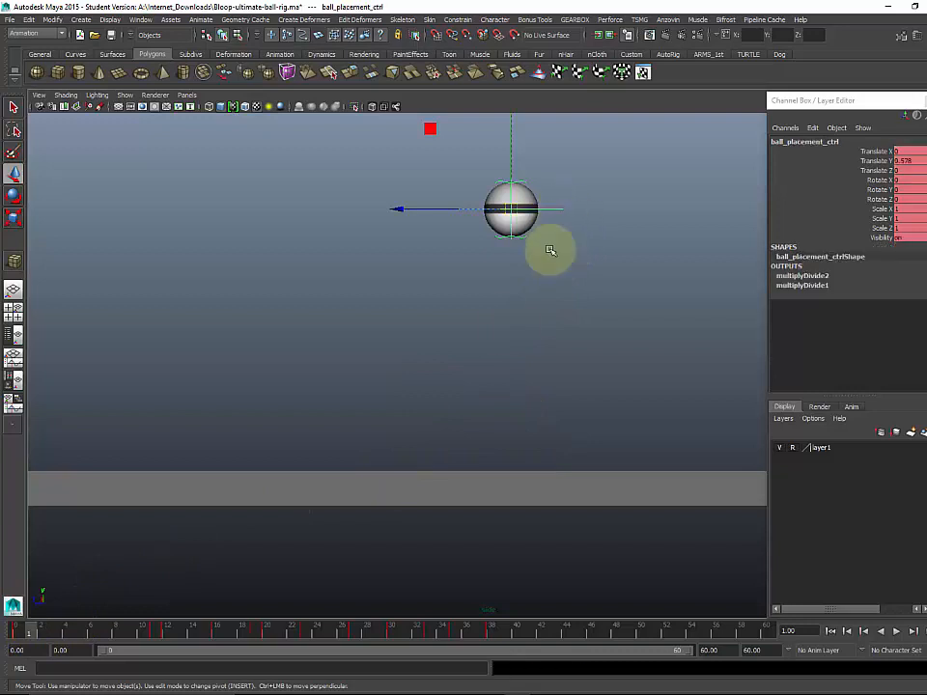
{"action": "key", "text": "alt+v"}
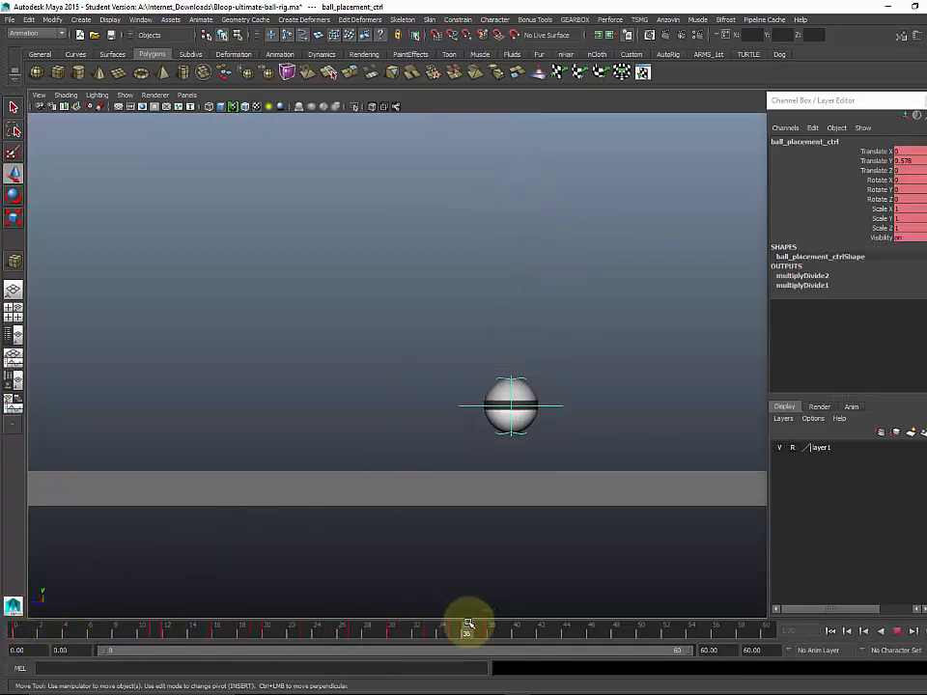
{"action": "left_click", "coordinate": [488, 628]}
{"action": "left_click_drag", "start_coordinate": [406, 443], "coordinate": [11, 473]}
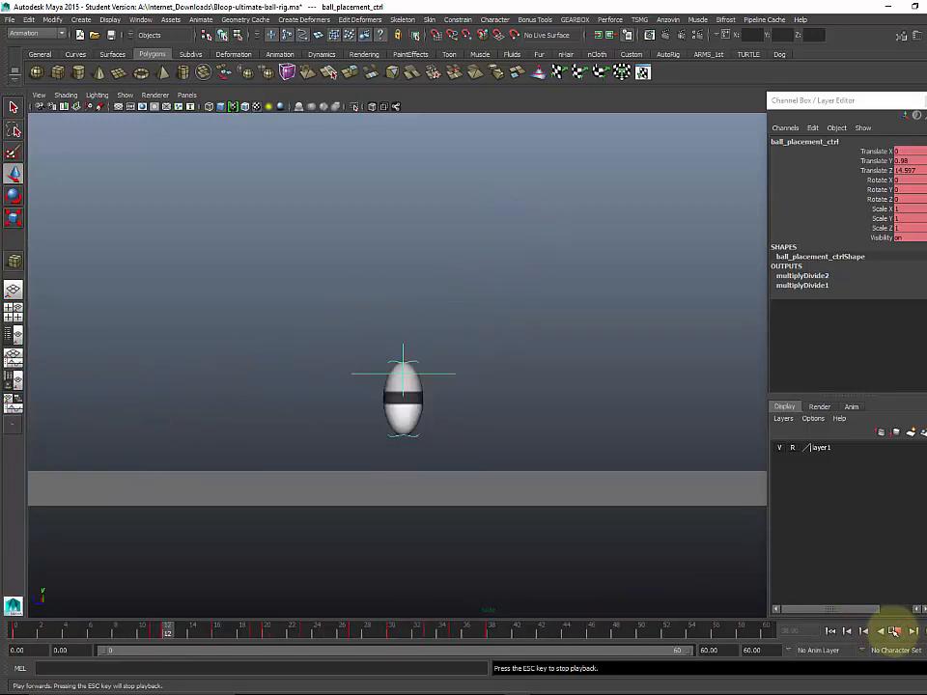
Step: Play back the travelling bounce, stop it, and scrub between frame 0 and frame 11 to examine the ball's path and stretch
{"action": "left_click", "coordinate": [894, 630]}
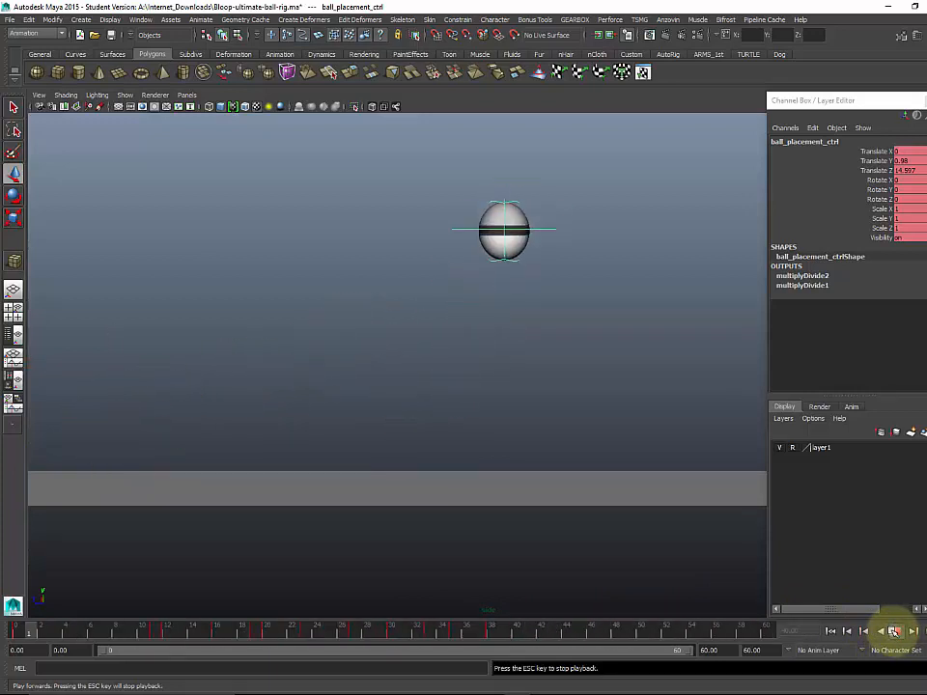
{"action": "left_click", "coordinate": [897, 630]}
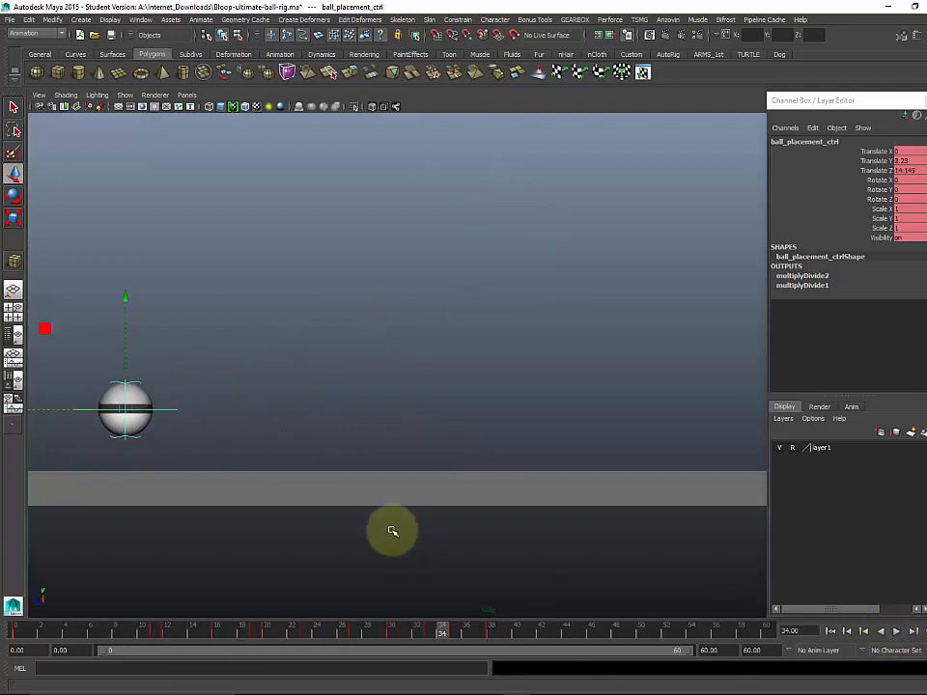
{"action": "left_click_drag", "start_coordinate": [41, 628], "coordinate": [90, 633]}
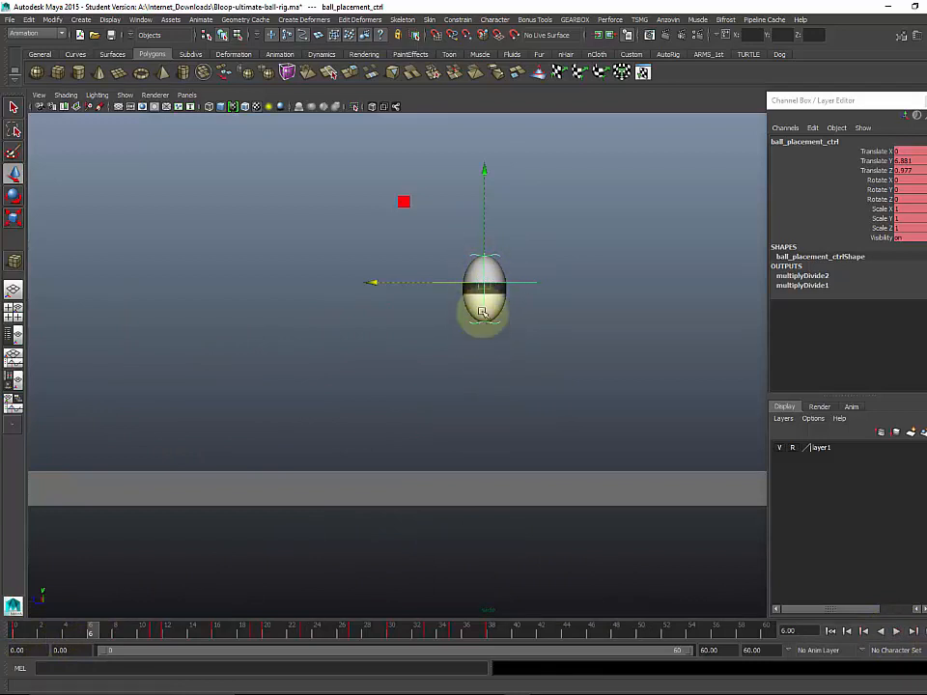
{"action": "mouse_move", "coordinate": [92, 633]}
{"action": "left_mouse_down"}
{"action": "mouse_move", "coordinate": [154, 631]}
{"action": "mouse_move", "coordinate": [58, 645]}
{"action": "mouse_move", "coordinate": [90, 638]}
{"action": "left_mouse_up"}
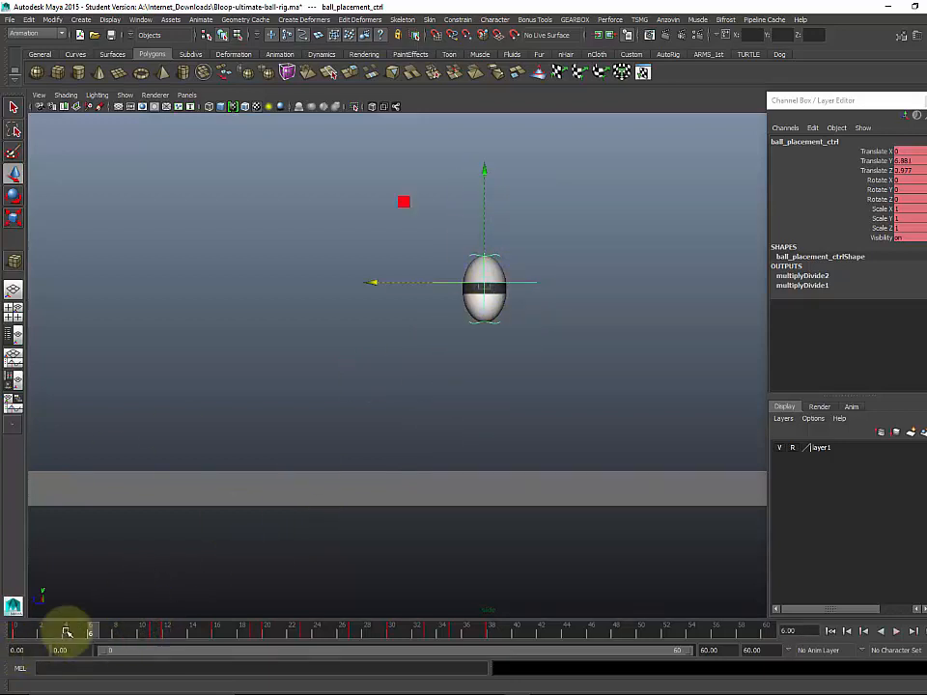
{"action": "double_click", "coordinate": [20, 629]}
{"action": "left_click", "coordinate": [78, 628]}
{"action": "mouse_move", "coordinate": [19, 632]}
{"action": "left_mouse_down"}
{"action": "mouse_move", "coordinate": [144, 631]}
{"action": "mouse_move", "coordinate": [5, 639]}
{"action": "mouse_move", "coordinate": [102, 649]}
{"action": "mouse_move", "coordinate": [150, 644]}
{"action": "mouse_move", "coordinate": [154, 636]}
{"action": "left_mouse_up"}
Step: Try leaning the squashed ball at frame 11 by moving ball_top_ctrl backward in Translate Z, and undo the moves
{"action": "left_click", "coordinate": [437, 436]}
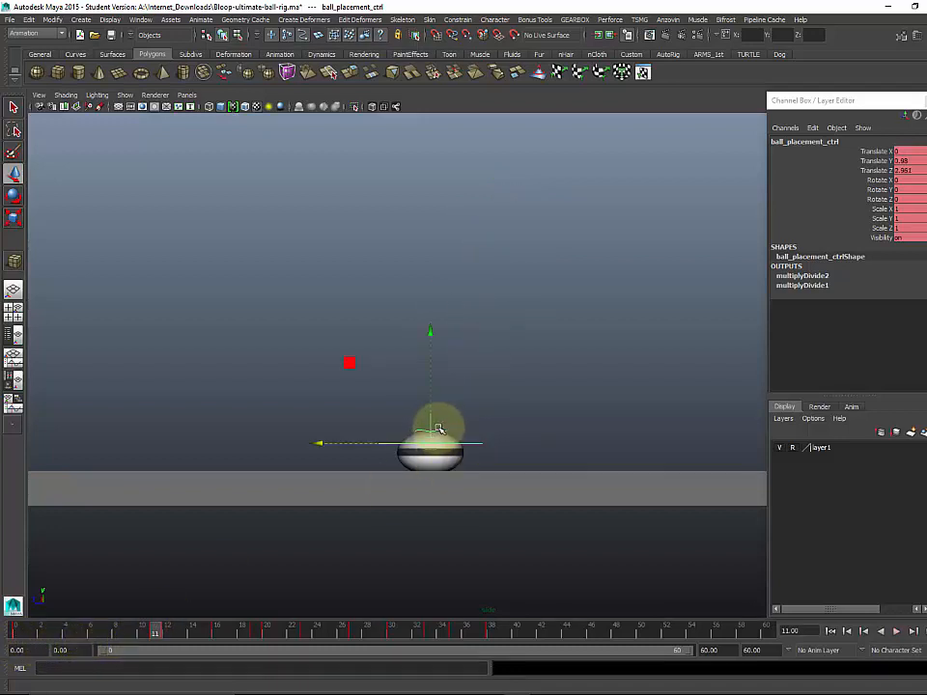
{"action": "left_click", "coordinate": [440, 429]}
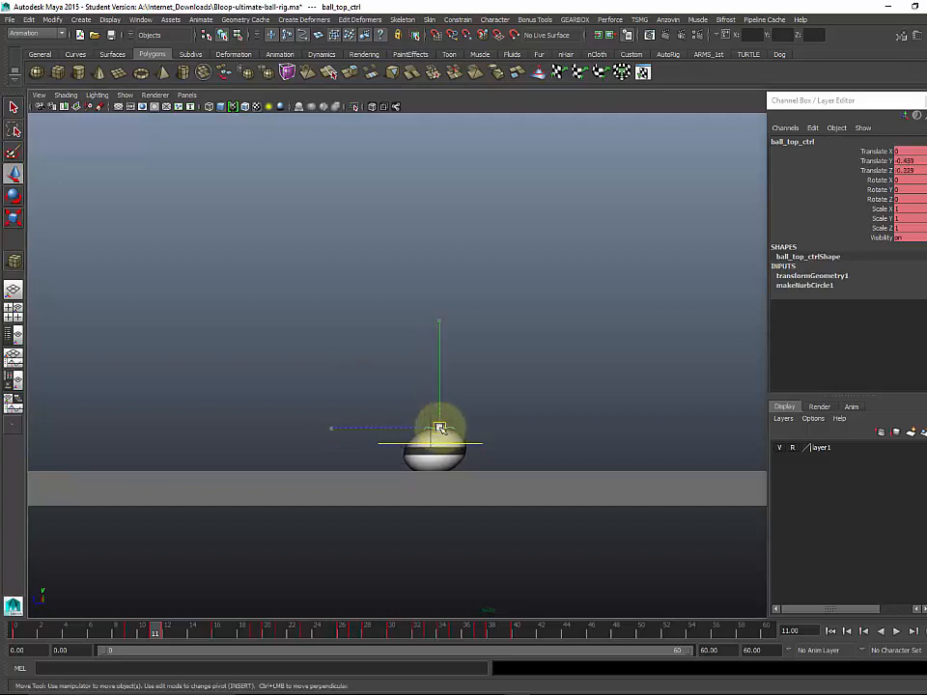
{"action": "left_click_drag", "start_coordinate": [440, 428], "coordinate": [449, 429]}
{"action": "key", "text": "s"}
{"action": "key", "text": "ctrl+z"}
{"action": "key", "text": "ctrl+z"}
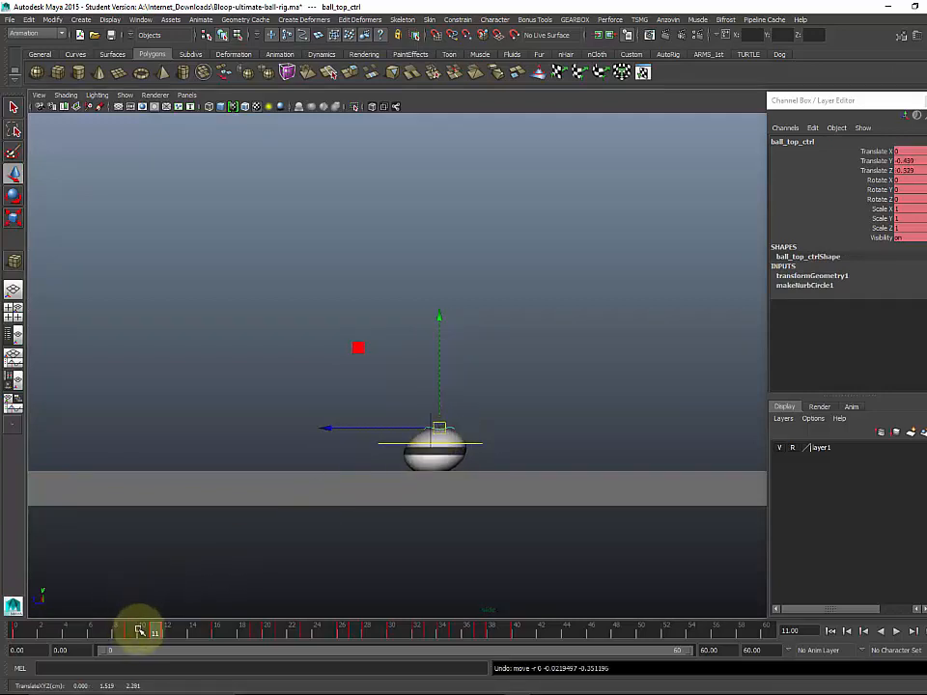
Step: Try slanting the ball at frame 6 with ball_top_ctrl at about -0.878 and ball_bottom_ctrl at 0.351 in Translate Z, and undo
{"action": "left_click_drag", "start_coordinate": [140, 632], "coordinate": [91, 630]}
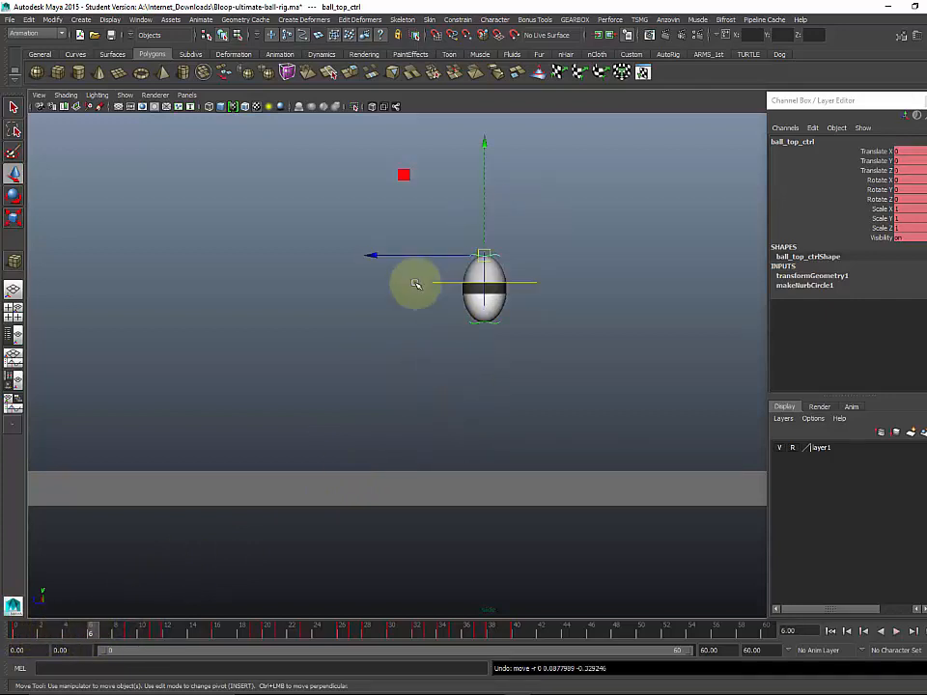
{"action": "left_click_drag", "start_coordinate": [374, 255], "coordinate": [380, 256]}
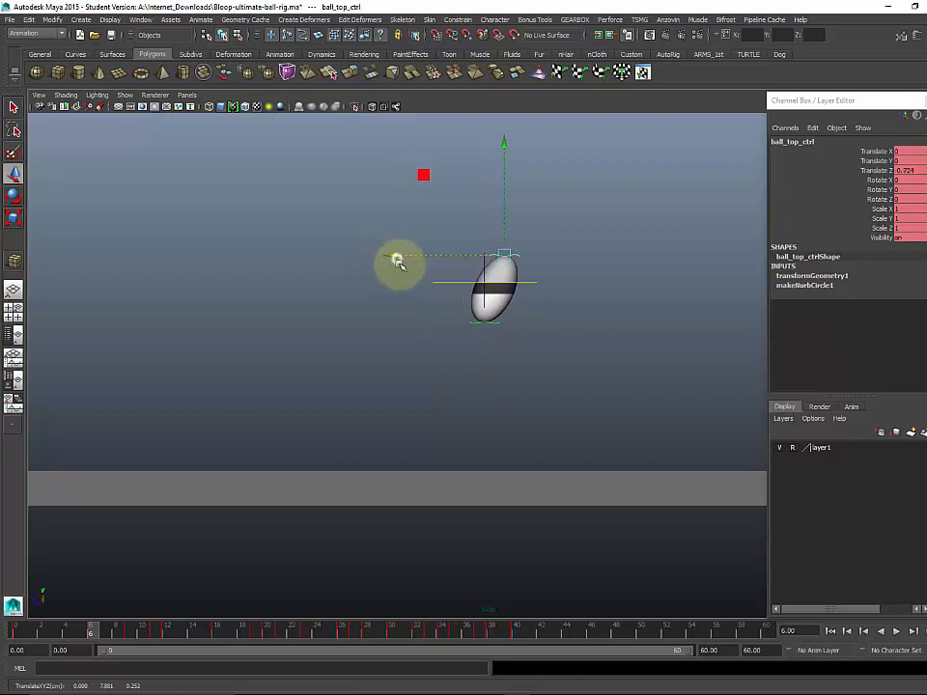
{"action": "left_click_drag", "start_coordinate": [404, 255], "coordinate": [455, 336]}
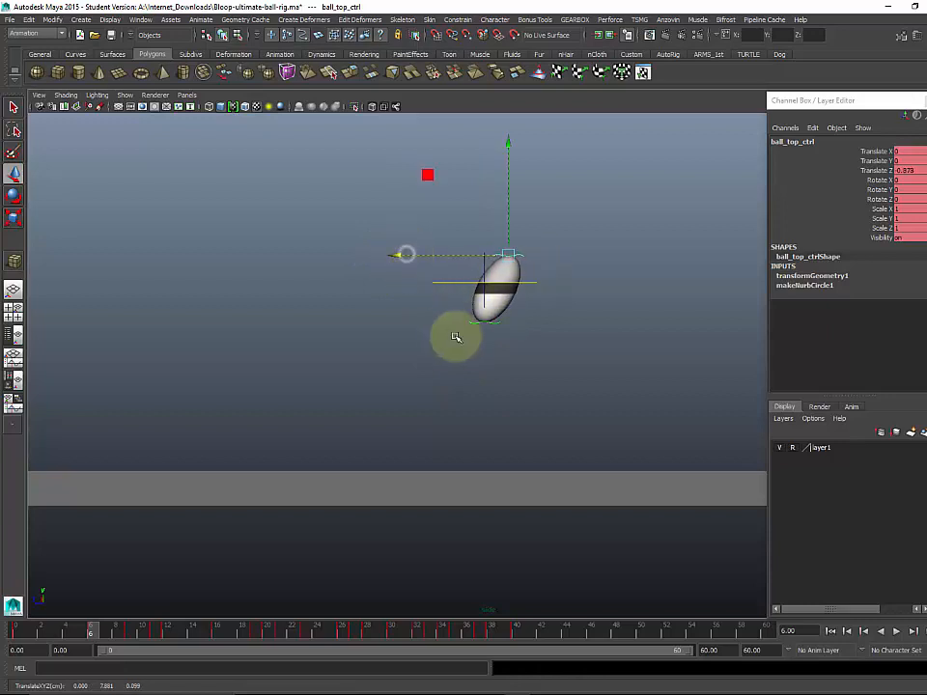
{"action": "left_click", "coordinate": [470, 325]}
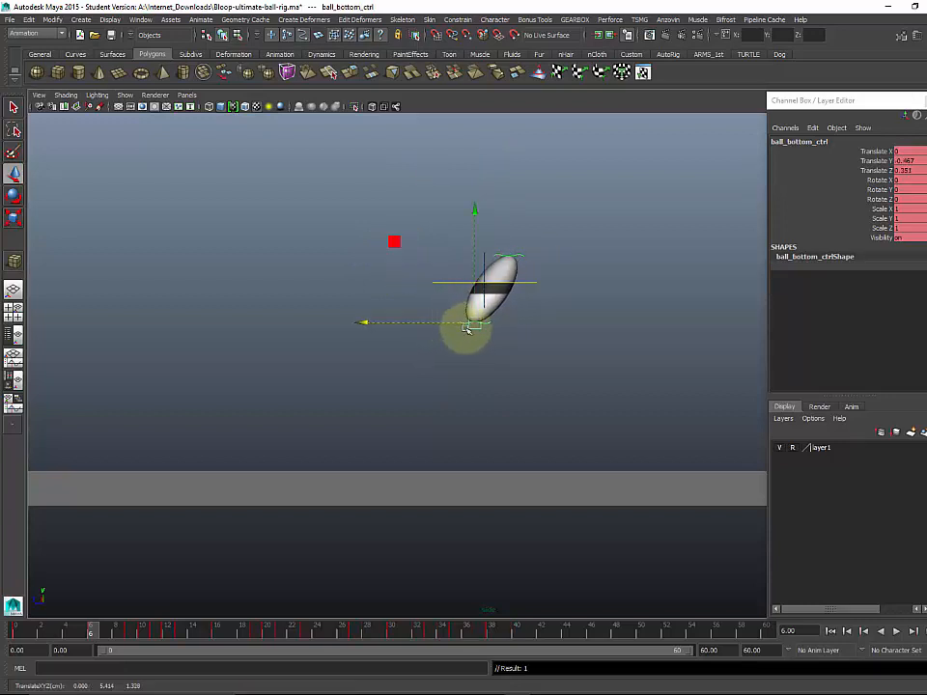
{"action": "key", "text": "ctrl+z"}
{"action": "mouse_move", "coordinate": [14, 625]}
{"action": "left_mouse_down"}
{"action": "mouse_move", "coordinate": [139, 629]}
{"action": "mouse_move", "coordinate": [132, 632]}
{"action": "left_mouse_up"}
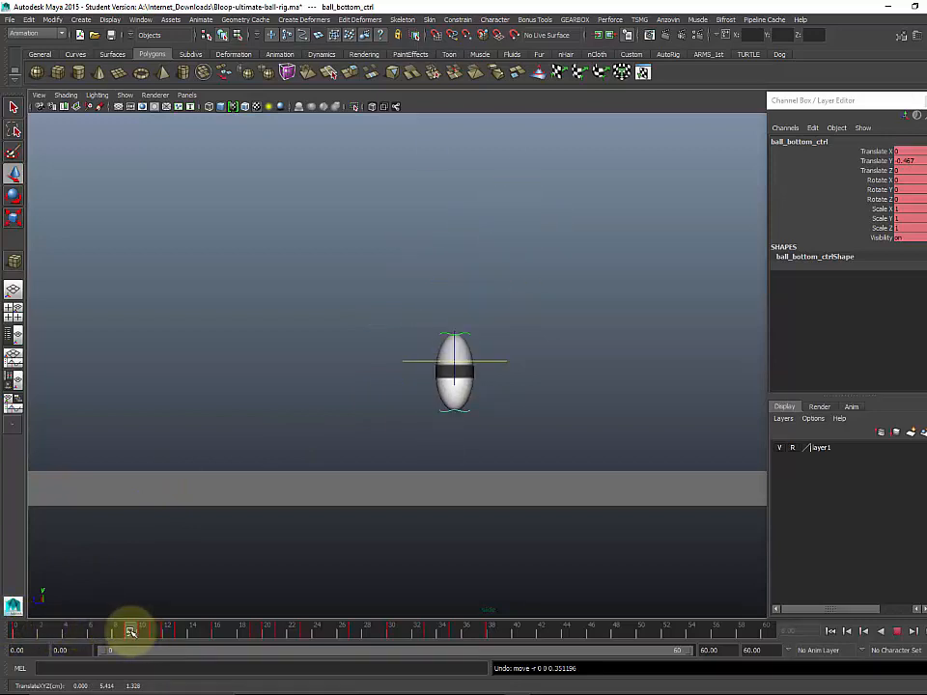
Step: Lean the squashed ball backward at frame 11 by moving ball_top_ctrl to about -0.395 in Translate Z
{"action": "left_click", "coordinate": [442, 336]}
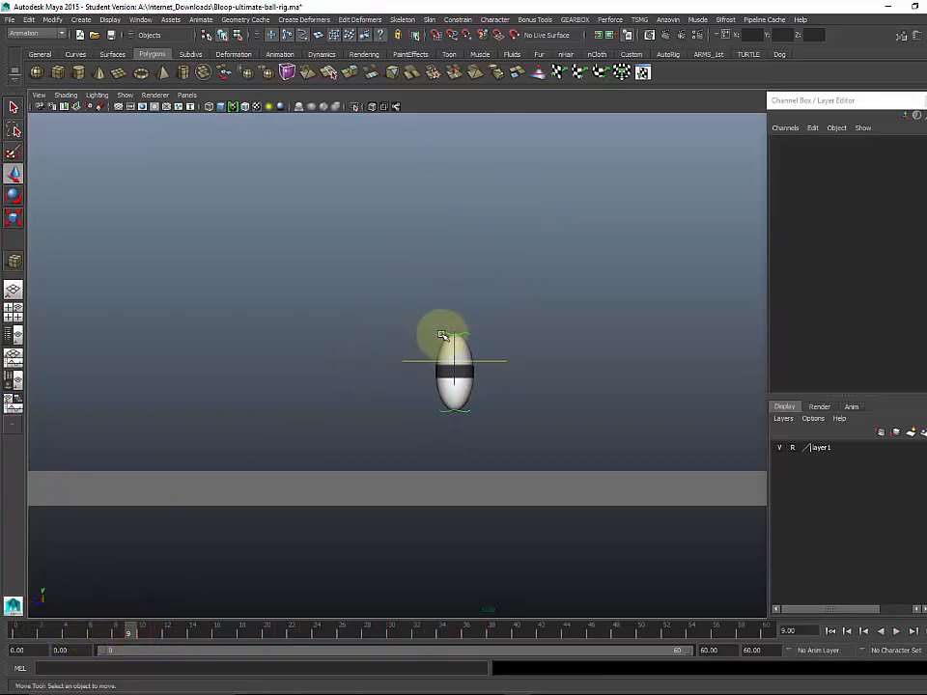
{"action": "left_click", "coordinate": [443, 336]}
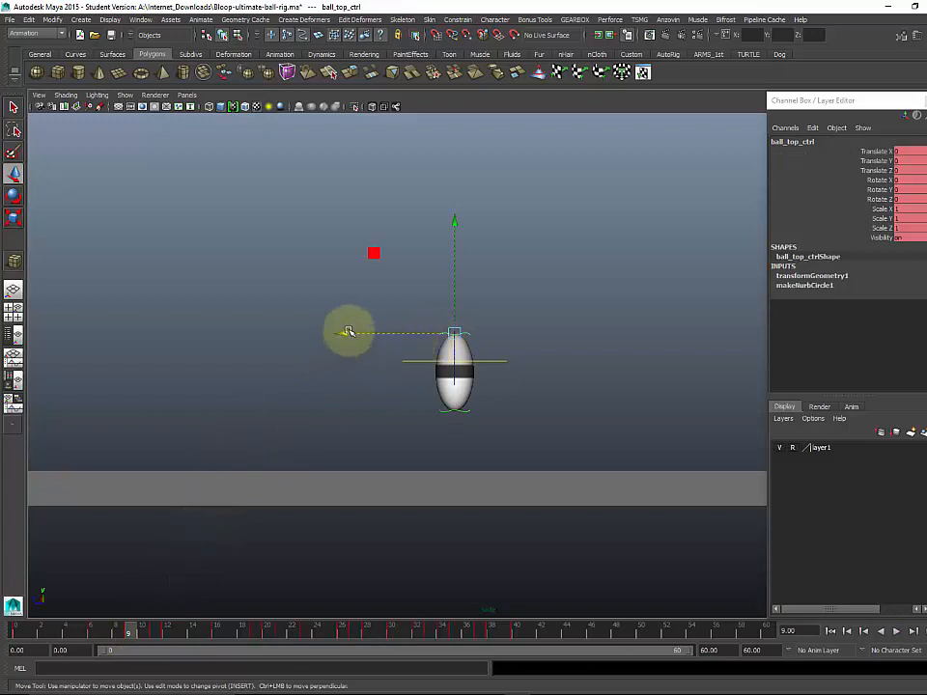
{"action": "left_click", "coordinate": [153, 629]}
{"action": "left_click_drag", "start_coordinate": [321, 434], "coordinate": [329, 426]}
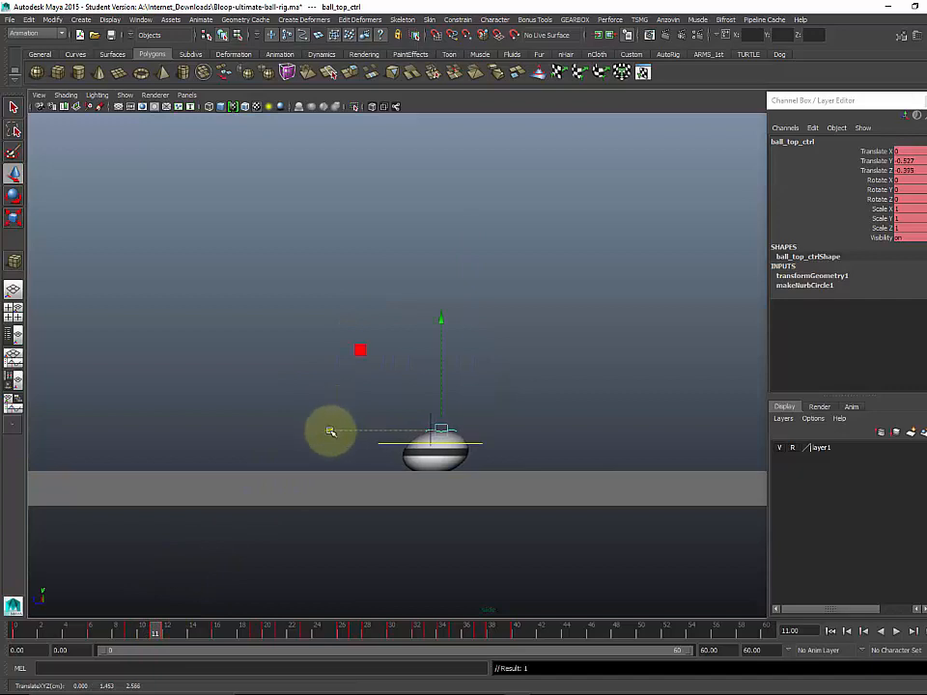
Step: Lean the ball forward at frame 12 by moving ball_top_ctrl in positive Translate Z, and return to frame 11 to compare
{"action": "left_click", "coordinate": [168, 629]}
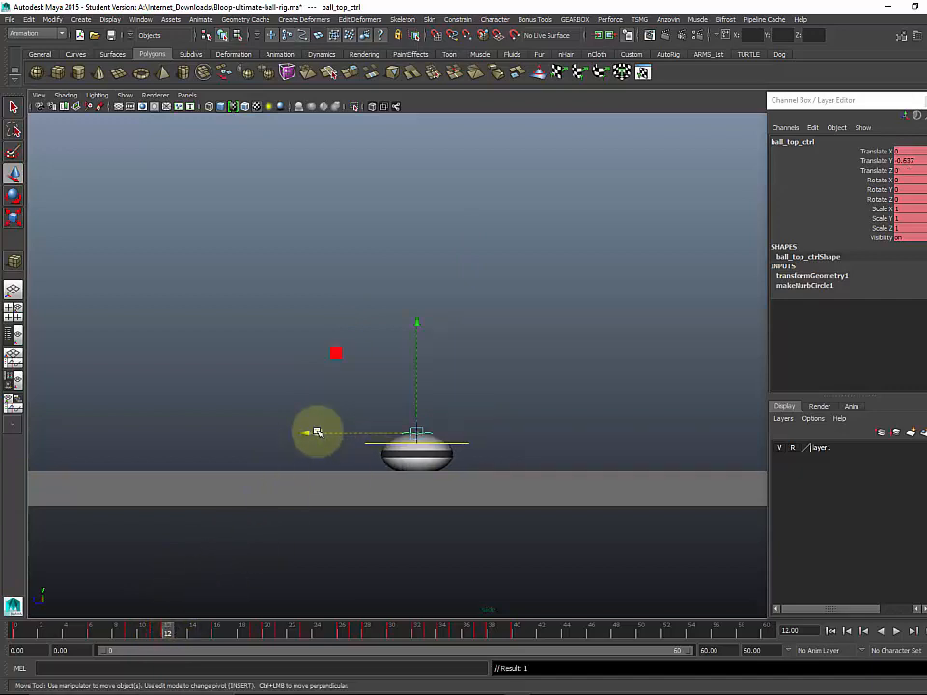
{"action": "key", "text": "ctrl+z"}
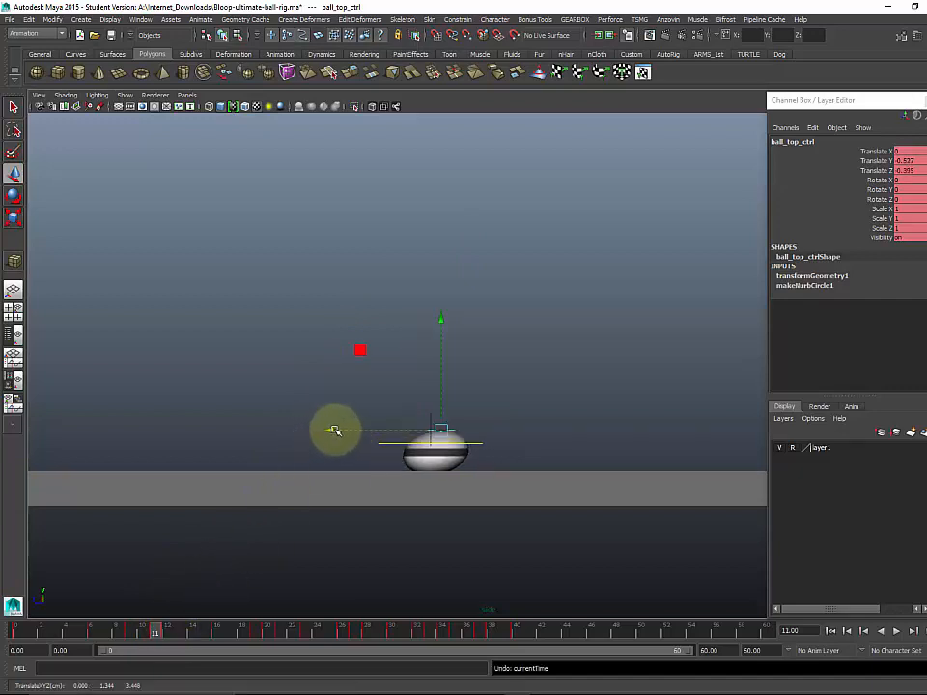
{"action": "left_click", "coordinate": [168, 629]}
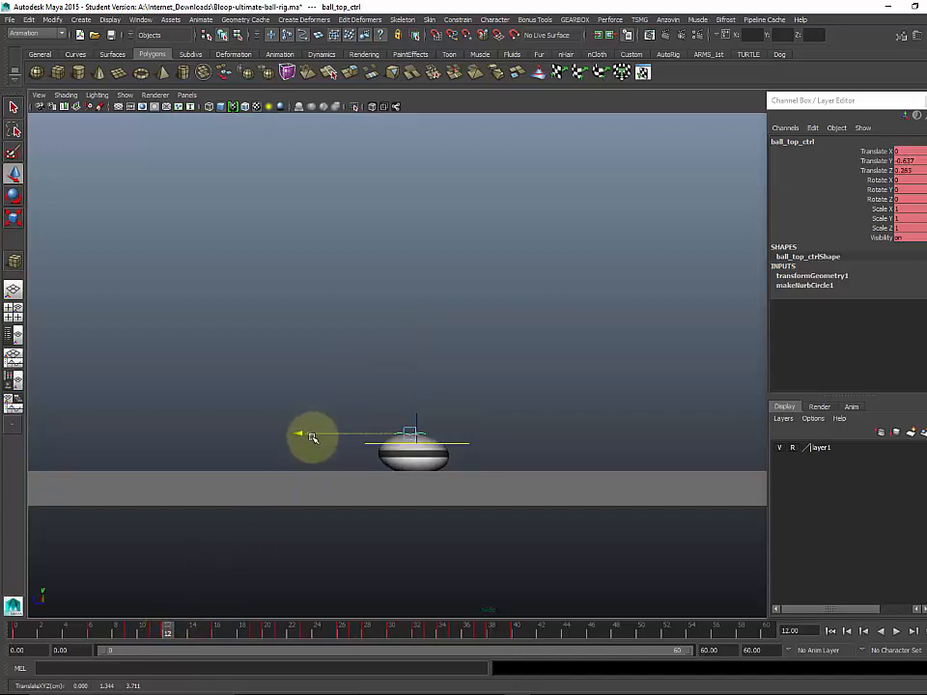
{"action": "double_click", "coordinate": [155, 628]}
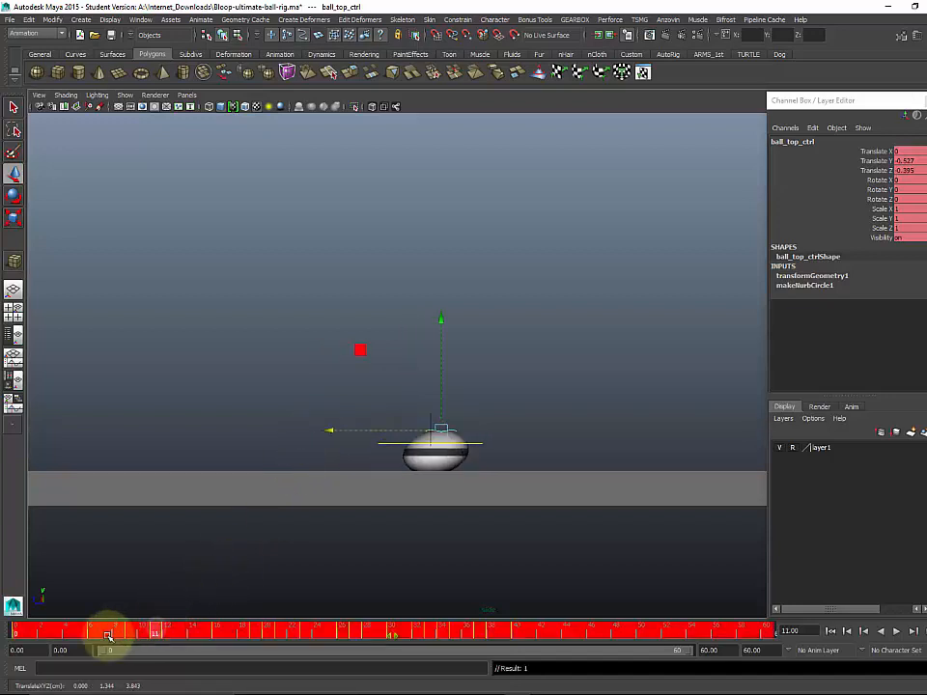
{"action": "left_click_drag", "start_coordinate": [122, 634], "coordinate": [155, 635]}
{"action": "key", "text": "w"}
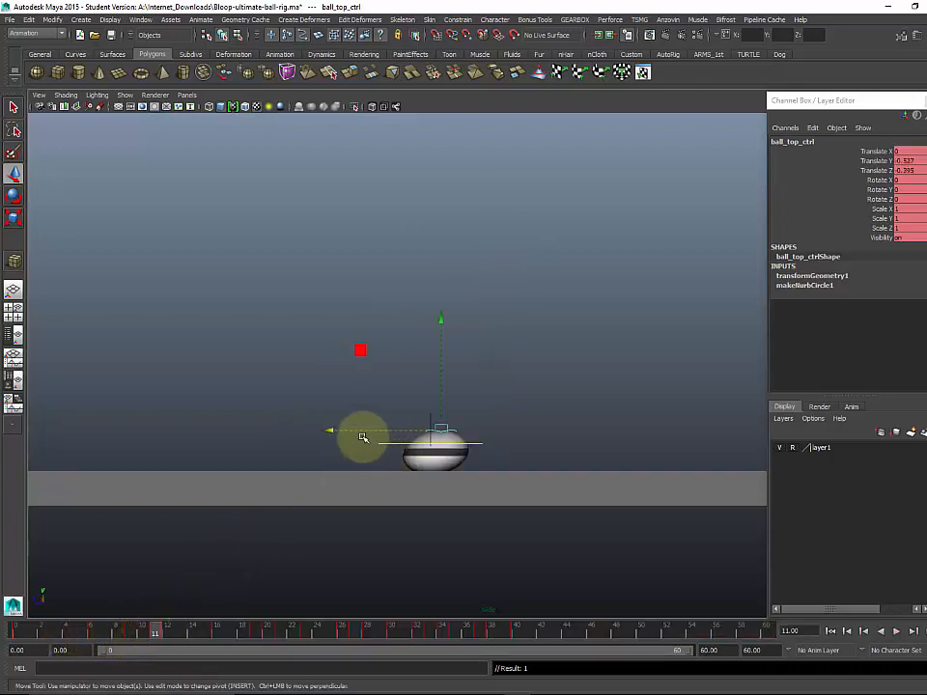
Step: Move ball_top_ctrl to about 0.593 in Translate Z at frame 16 and key the forward lean
{"action": "left_click_drag", "start_coordinate": [141, 628], "coordinate": [218, 637]}
{"action": "key", "text": "w"}
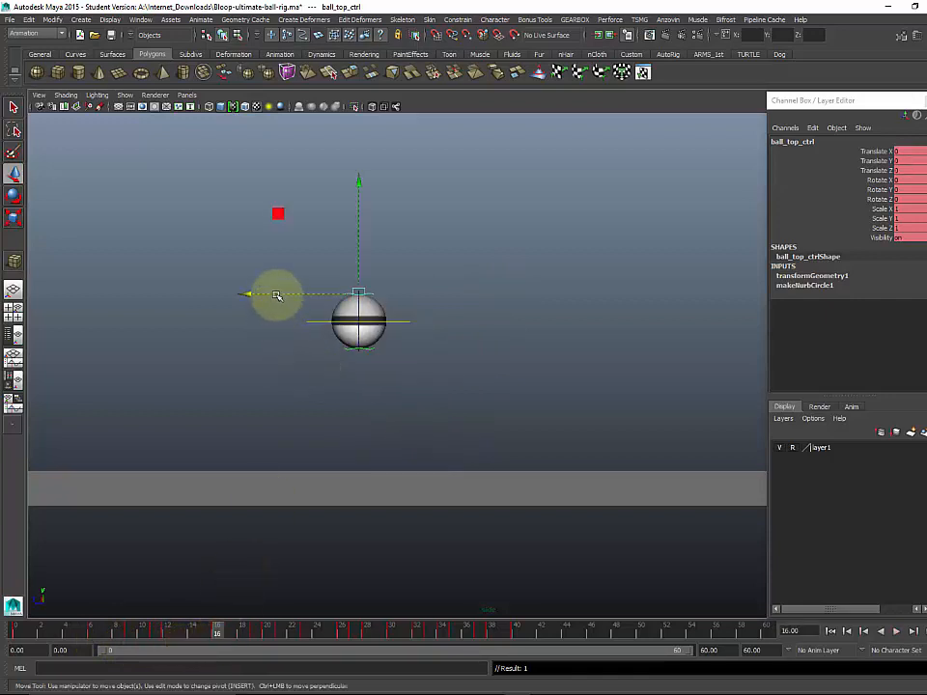
{"action": "left_click_drag", "start_coordinate": [276, 295], "coordinate": [259, 302]}
{"action": "key", "text": "s"}
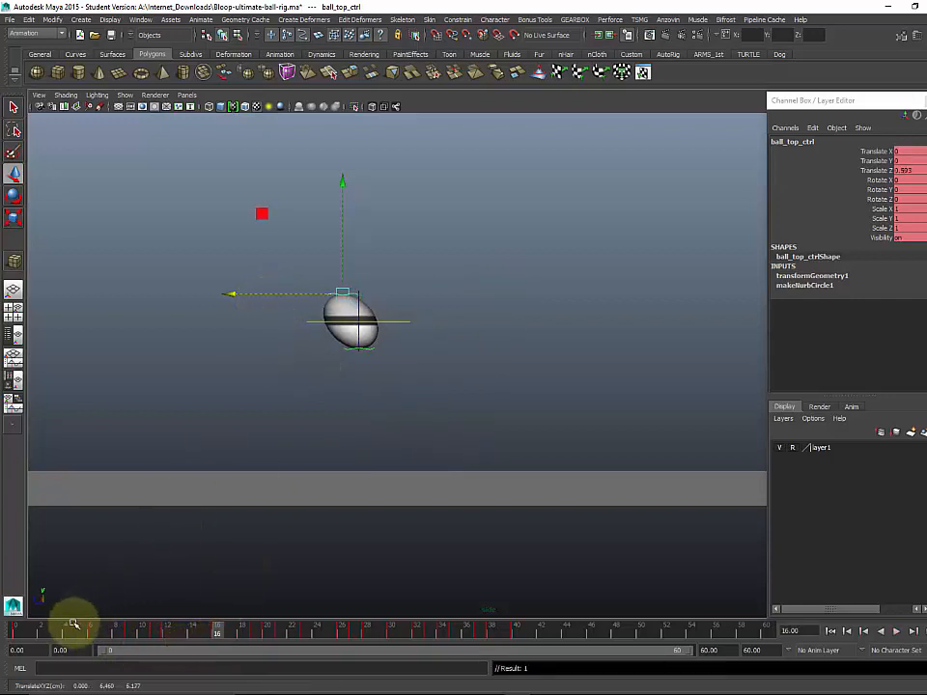
Step: Move ball_top_ctrl to about -0.746 in Translate Z at frame 0, key it, and scrub through to frame 16
{"action": "mouse_move", "coordinate": [68, 630]}
{"action": "left_mouse_down"}
{"action": "mouse_move", "coordinate": [149, 638]}
{"action": "mouse_move", "coordinate": [252, 629]}
{"action": "mouse_move", "coordinate": [78, 632]}
{"action": "left_mouse_up"}
{"action": "left_click_drag", "start_coordinate": [31, 603], "coordinate": [13, 634]}
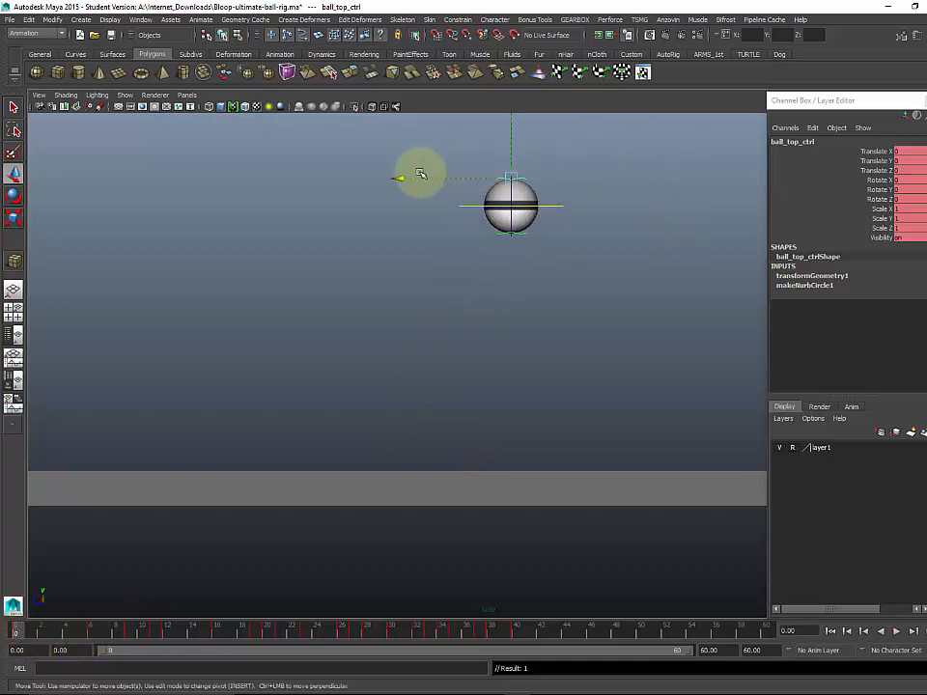
{"action": "key", "text": "s"}
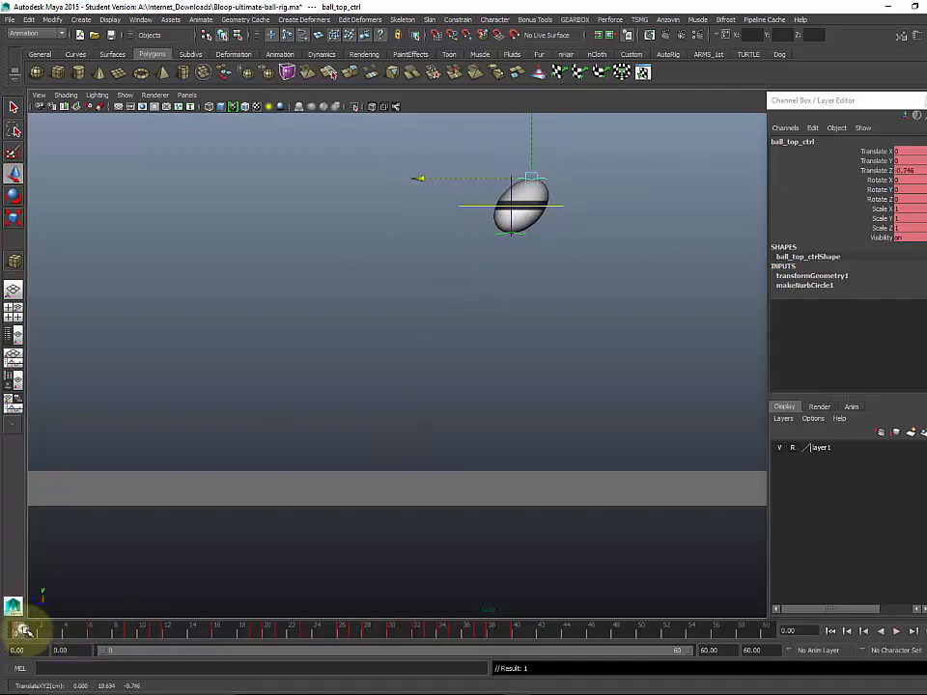
{"action": "left_click_drag", "start_coordinate": [23, 631], "coordinate": [230, 630]}
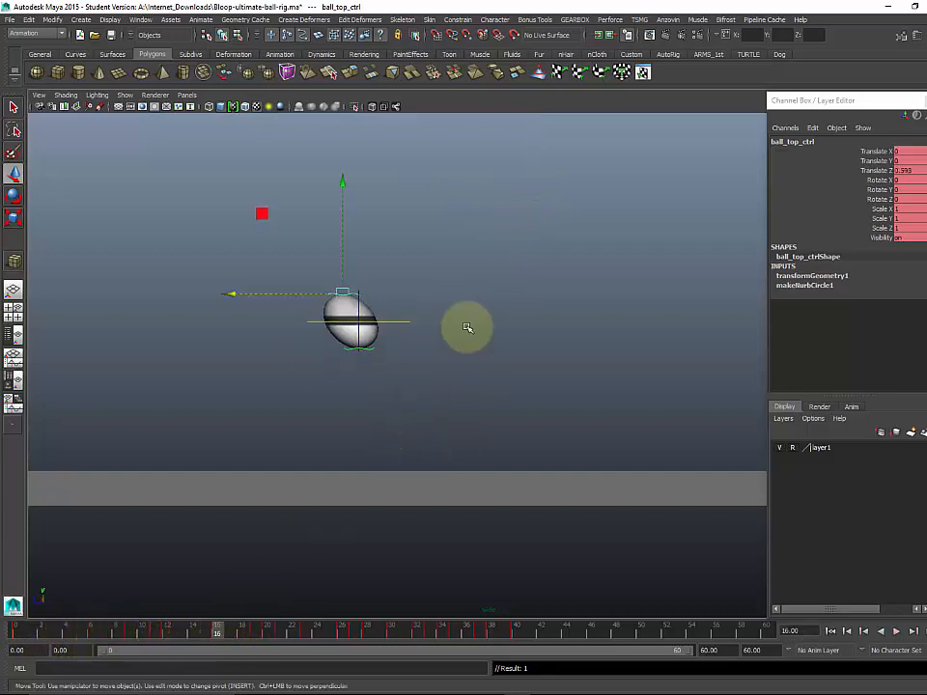
Step: Select ball_rotate_ctrl in the perspective view and, back in the side view, rotate it to about 205.887 degrees in X at frame 38
{"action": "key", "text": "space"}
{"action": "left_click_drag", "start_coordinate": [575, 250], "coordinate": [625, 280], "text": "alt"}
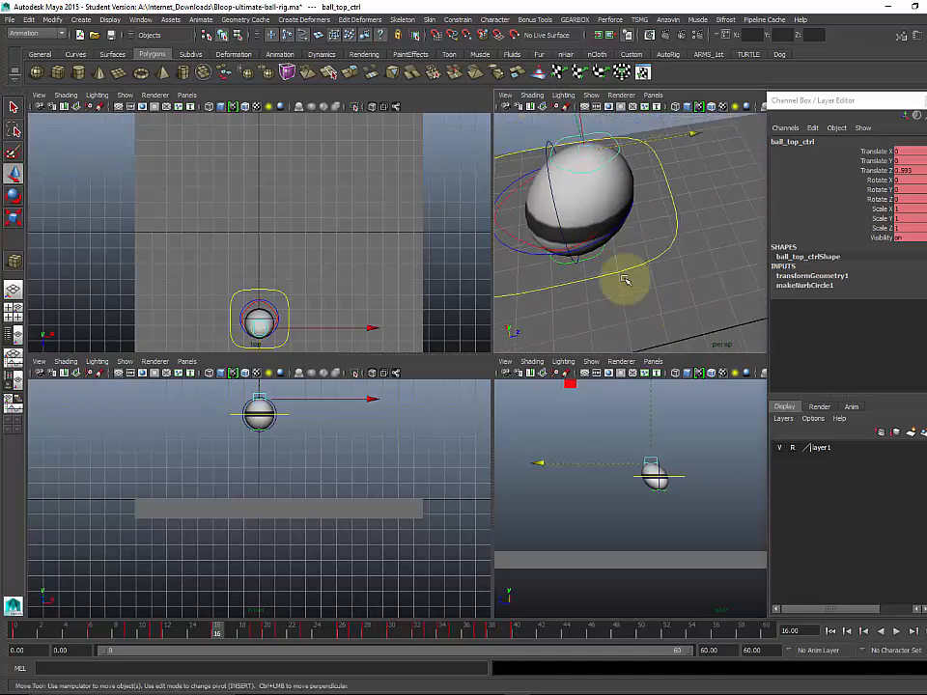
{"action": "left_click", "coordinate": [513, 235]}
{"action": "key", "text": "space"}
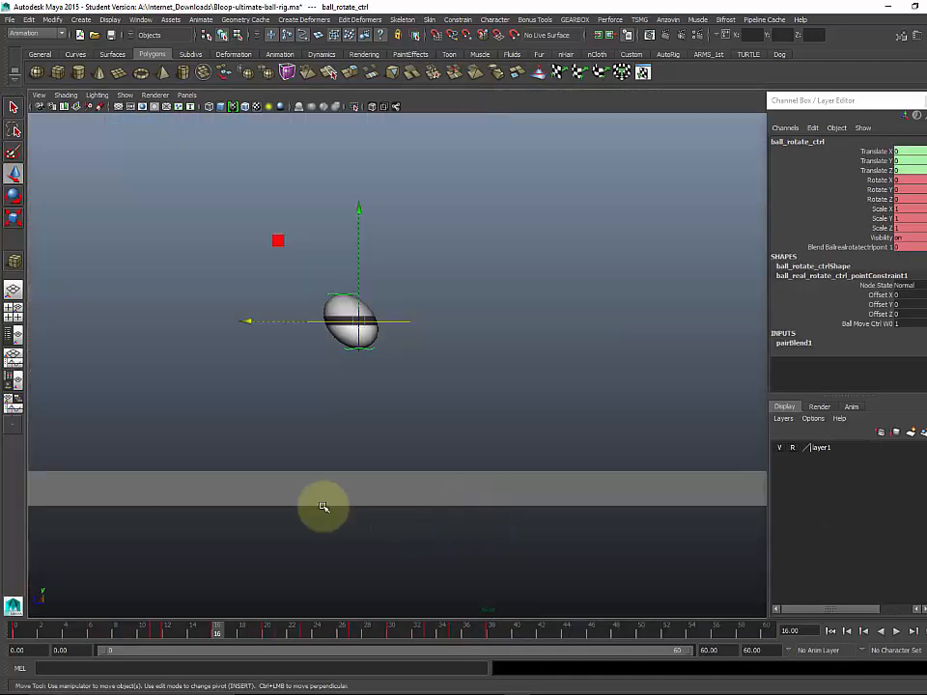
{"action": "left_click_drag", "start_coordinate": [166, 614], "coordinate": [490, 624]}
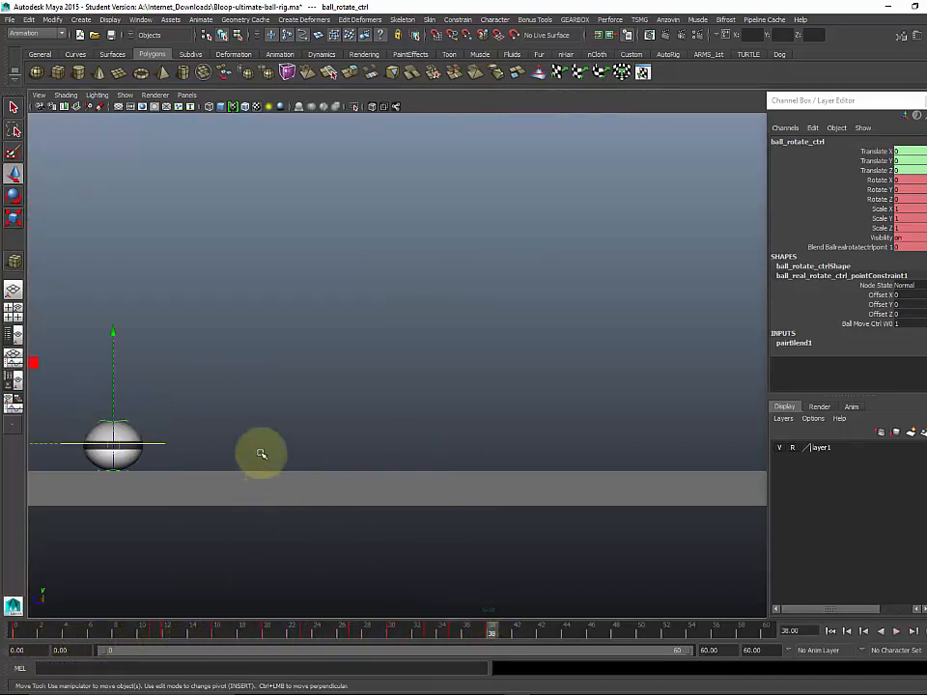
{"action": "left_click_drag", "start_coordinate": [261, 453], "coordinate": [361, 522], "text": "alt"}
{"action": "key", "text": "e"}
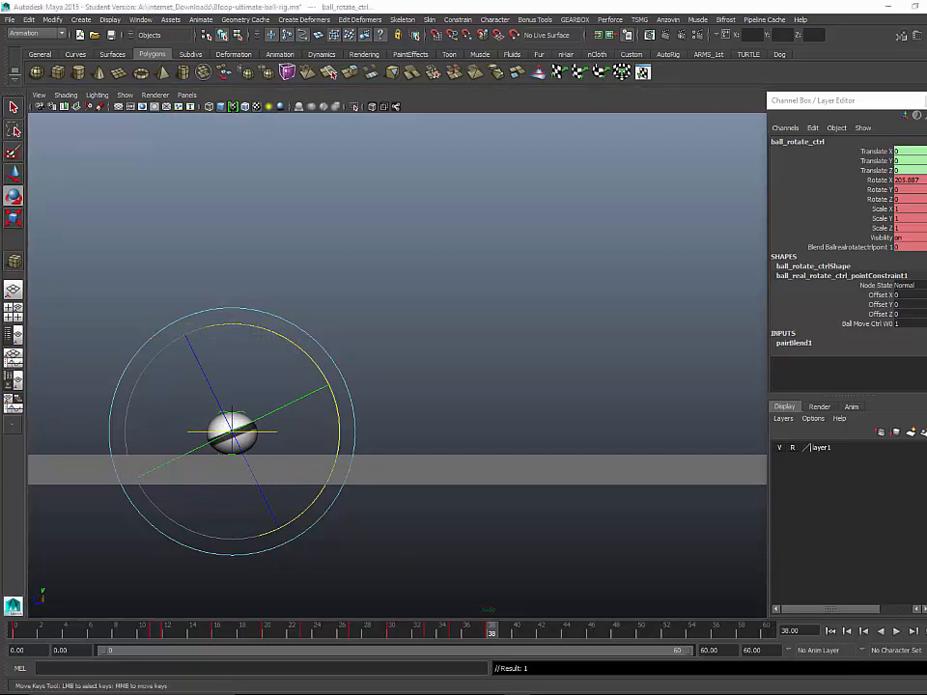
Step: Play and scrub through the bounce, and hide the NURBS curves in the side view for a closer look at the ball
{"action": "left_click", "coordinate": [898, 630]}
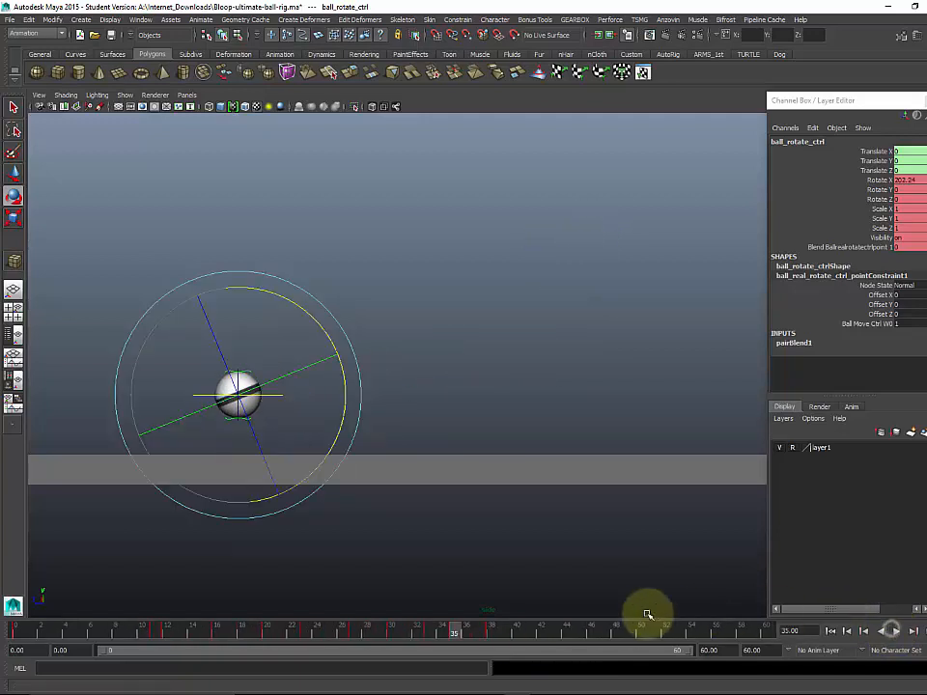
{"action": "mouse_move", "coordinate": [147, 639]}
{"action": "left_mouse_down"}
{"action": "mouse_move", "coordinate": [337, 654]}
{"action": "mouse_move", "coordinate": [388, 603]}
{"action": "left_mouse_up"}
{"action": "left_click", "coordinate": [125, 95]}
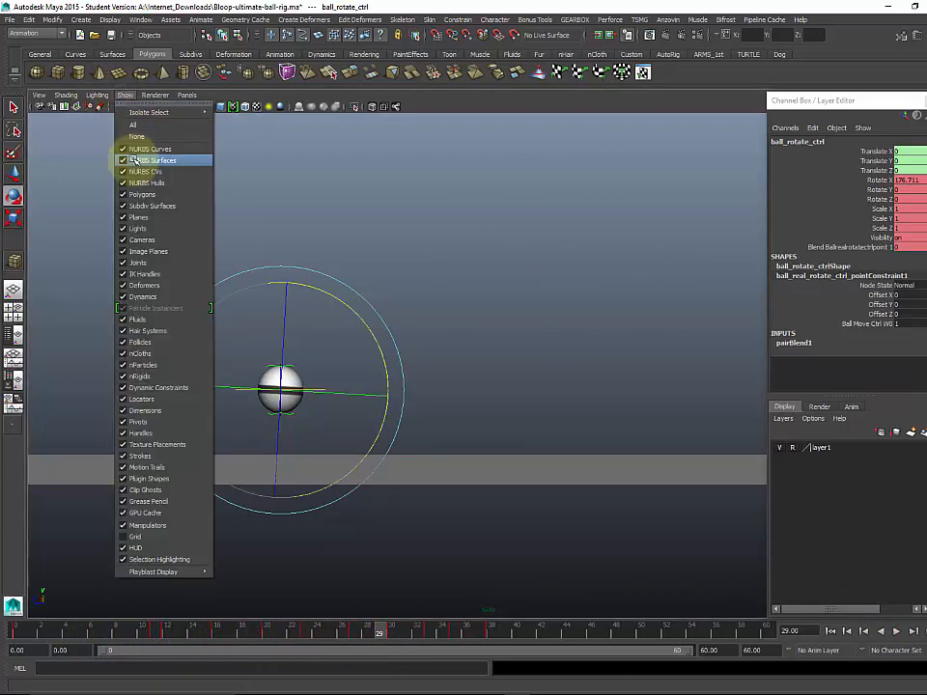
{"action": "left_click", "coordinate": [136, 153]}
{"action": "scroll", "coordinate": [431, 333], "scroll_direction": "up", "scroll_amount": 3}
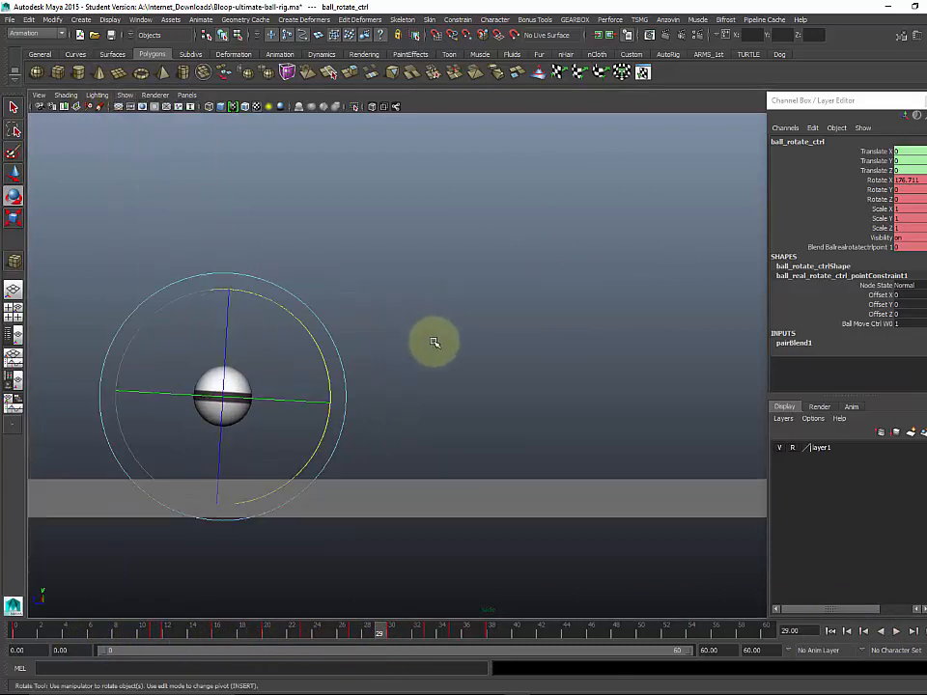
{"action": "scroll", "coordinate": [477, 384], "scroll_direction": "up", "scroll_amount": 1}
{"action": "middle_click_drag", "start_coordinate": [435, 342], "coordinate": [483, 402], "text": "alt"}
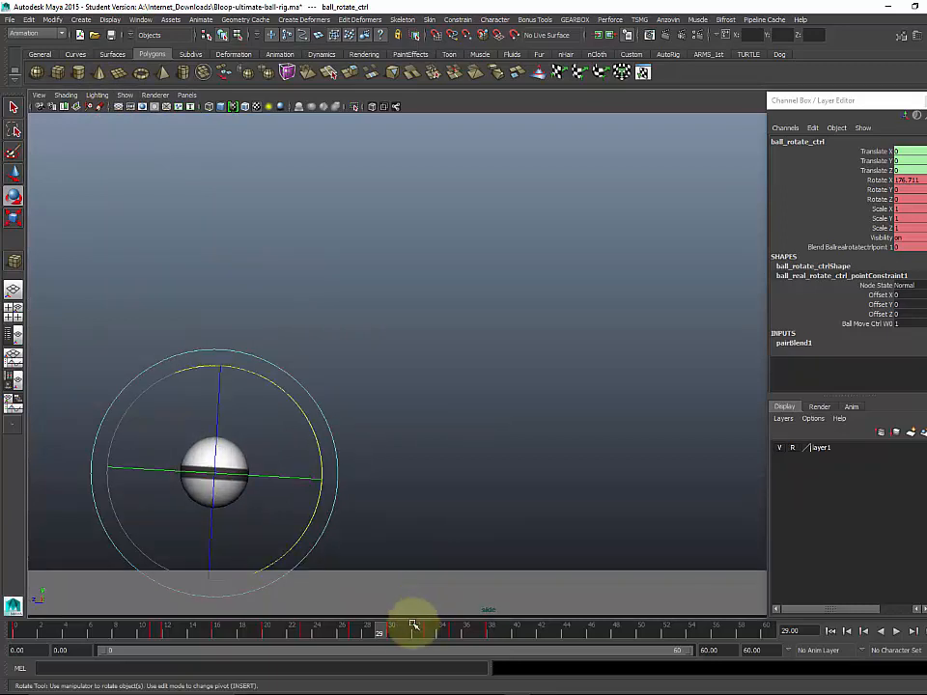
Step: Play the animation from frame 0 and scrub through the last bounces to frame 38 to check how the ball settles
{"action": "left_click_drag", "start_coordinate": [413, 626], "coordinate": [15, 628]}
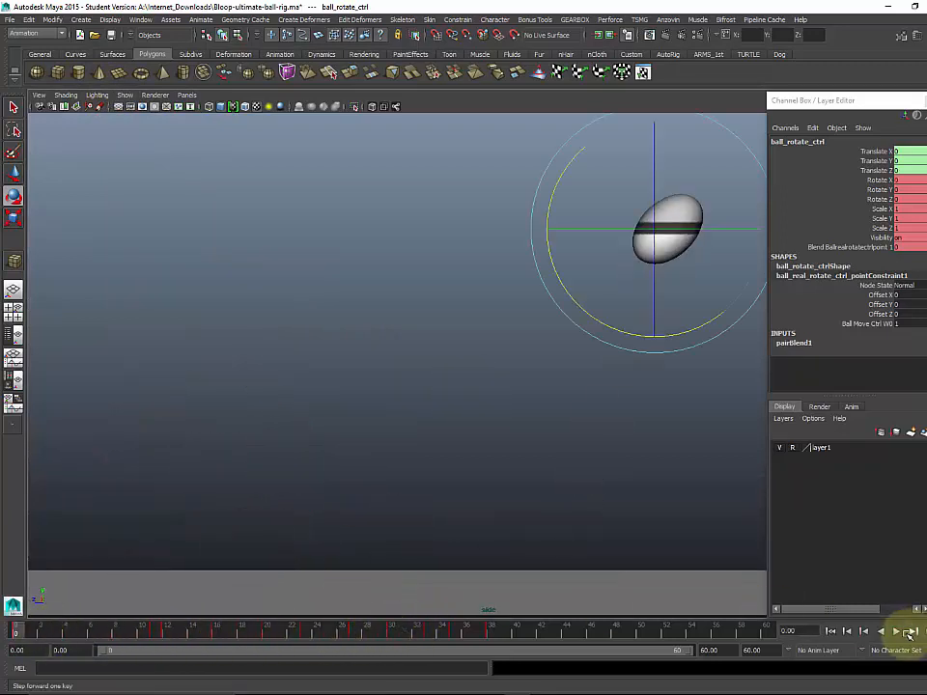
{"action": "left_click", "coordinate": [896, 632]}
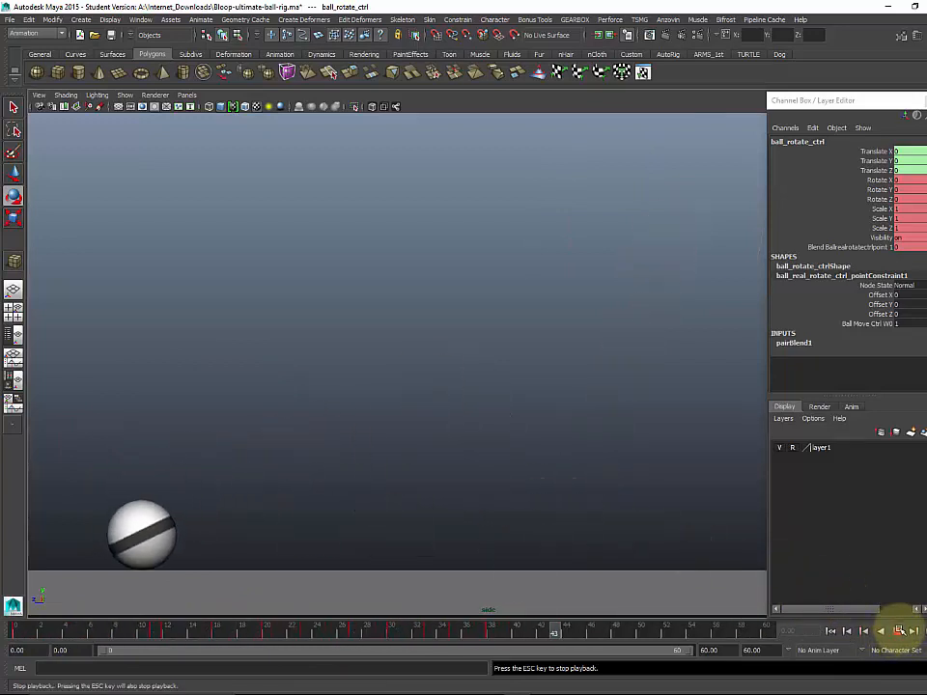
{"action": "left_click", "coordinate": [898, 631]}
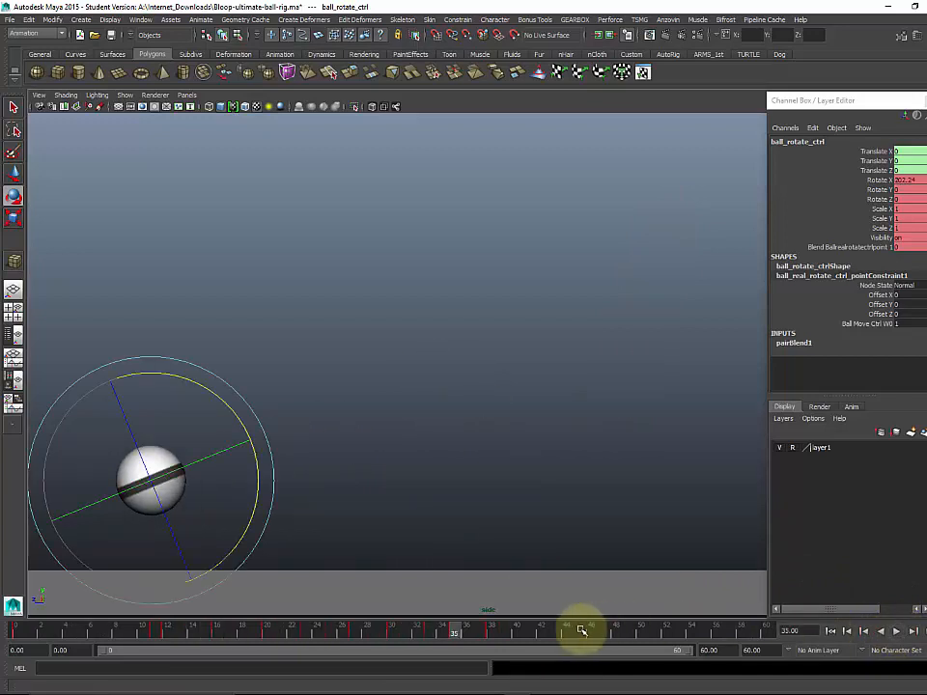
{"action": "left_click_drag", "start_coordinate": [467, 629], "coordinate": [507, 630]}
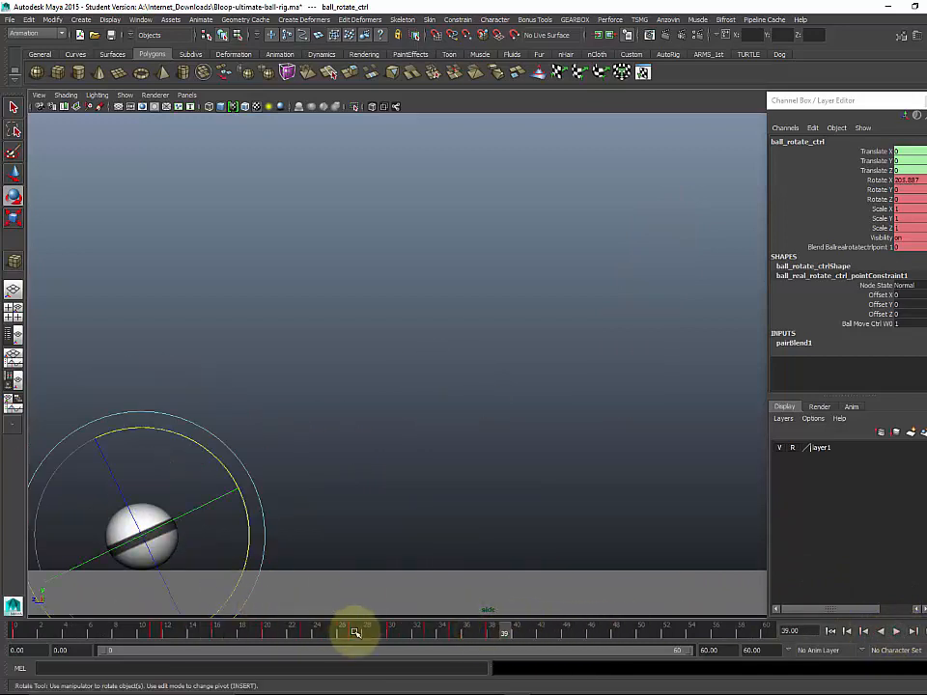
{"action": "left_click_drag", "start_coordinate": [355, 632], "coordinate": [506, 633]}
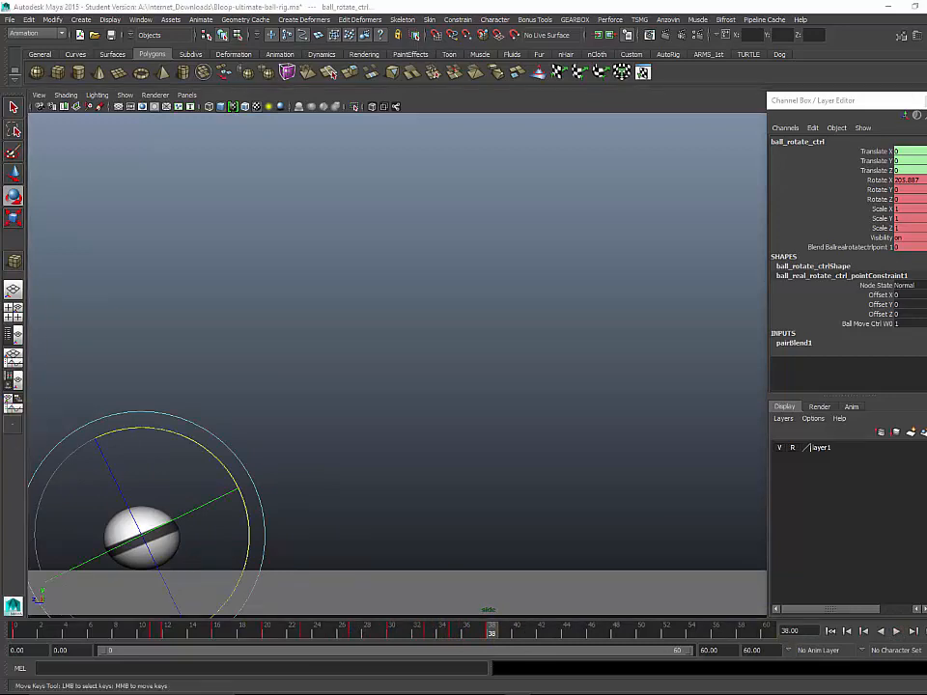
Step: Show the NURBS curves again and key ball_placement_ctrl at about 16.864 in Translate Z around frame 45
{"action": "left_click", "coordinate": [125, 95]}
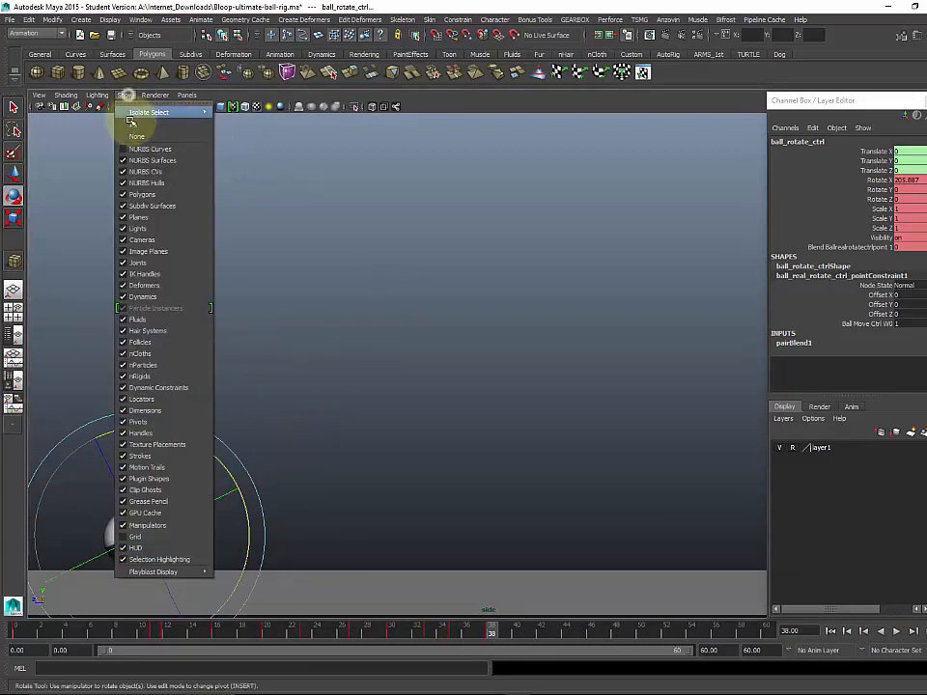
{"action": "left_click", "coordinate": [164, 147]}
{"action": "left_click", "coordinate": [190, 531]}
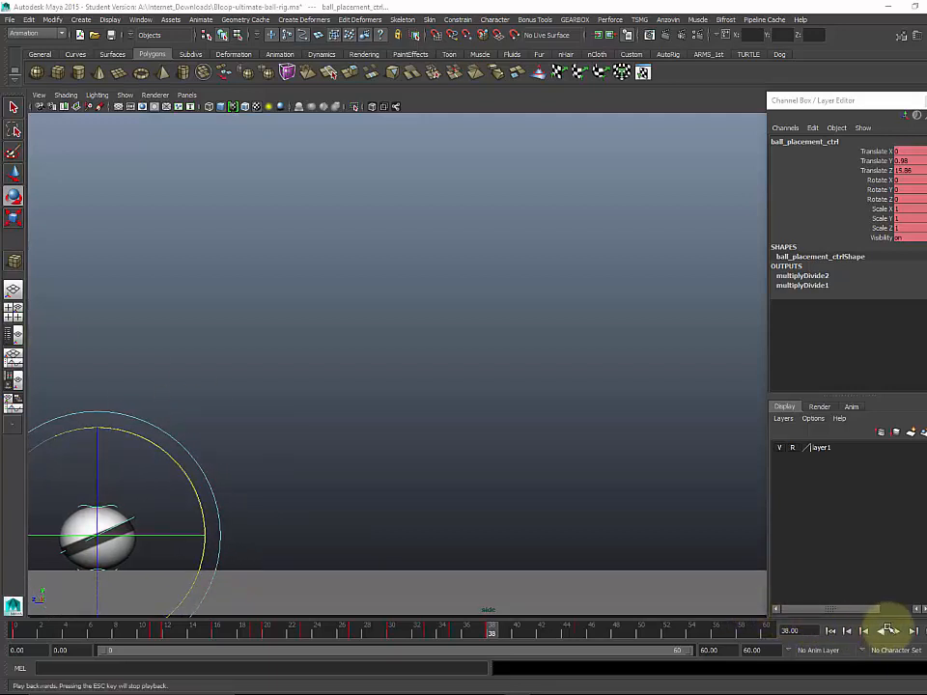
Step: Play back the bounce and scrub between frames 36 and 43 to check the backward roll
{"action": "left_click", "coordinate": [894, 630]}
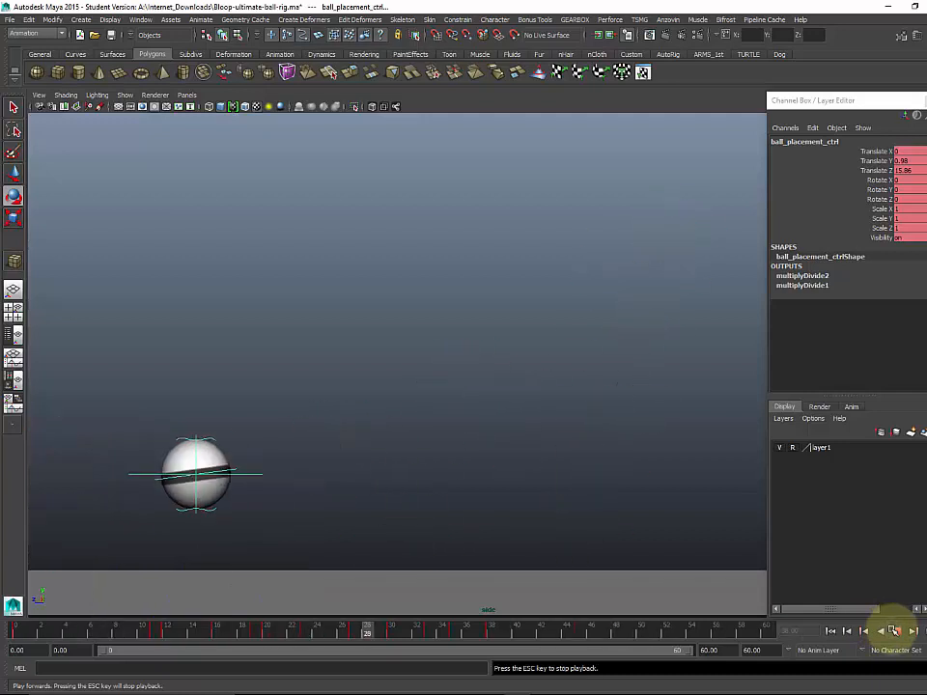
{"action": "key", "text": "e"}
{"action": "key", "text": "Escape"}
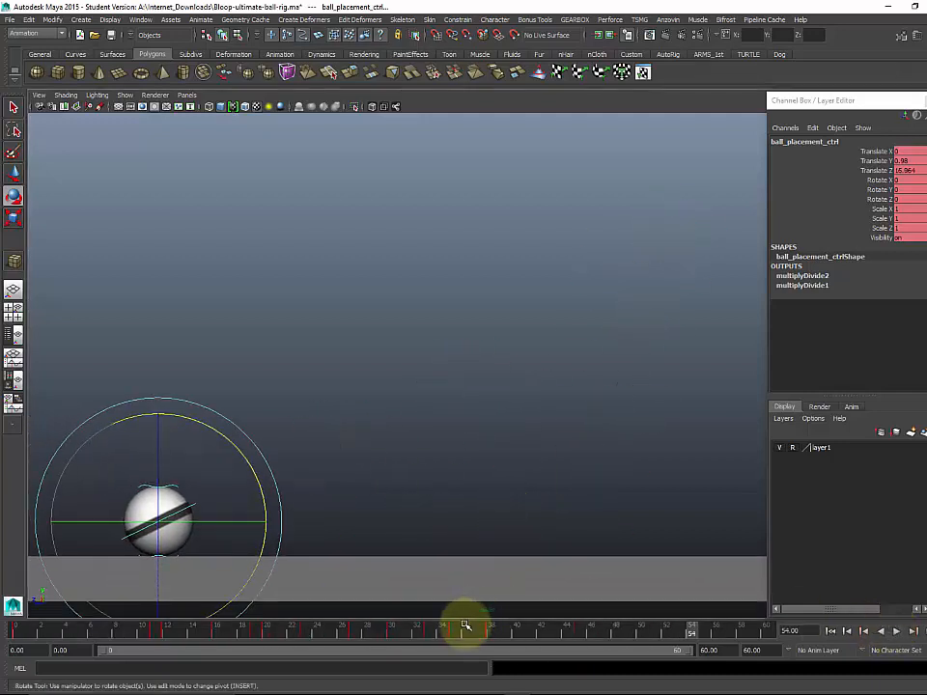
{"action": "left_click_drag", "start_coordinate": [465, 627], "coordinate": [557, 629]}
Step: Select ball_rotate_ctrl, rotate it to about 251.454 degrees in X at frame 45, and key it
{"action": "left_click", "coordinate": [441, 473]}
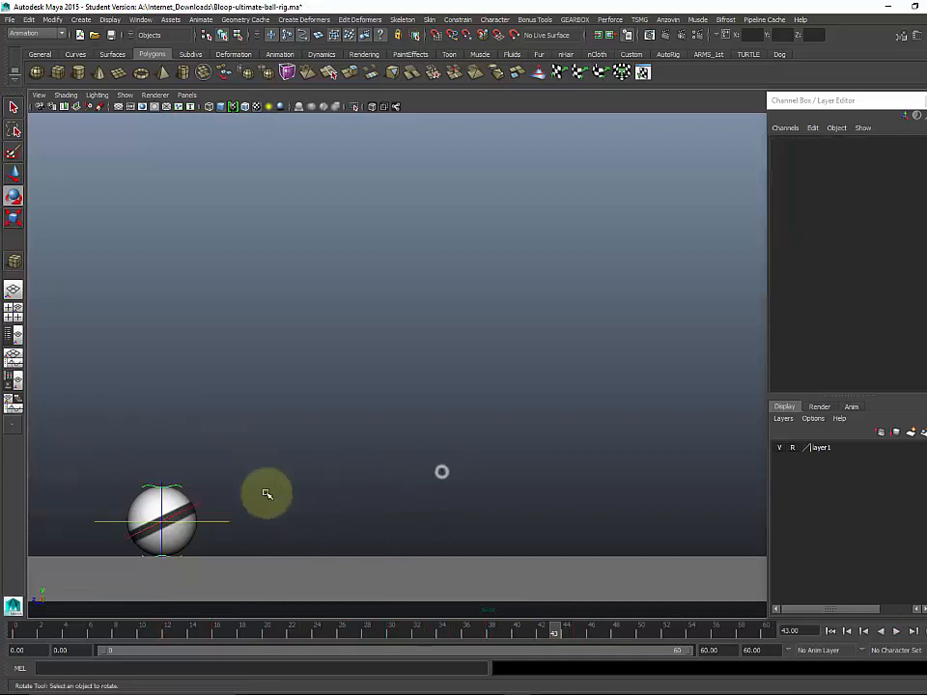
{"action": "left_click", "coordinate": [191, 510]}
{"action": "key", "text": "alt+v"}
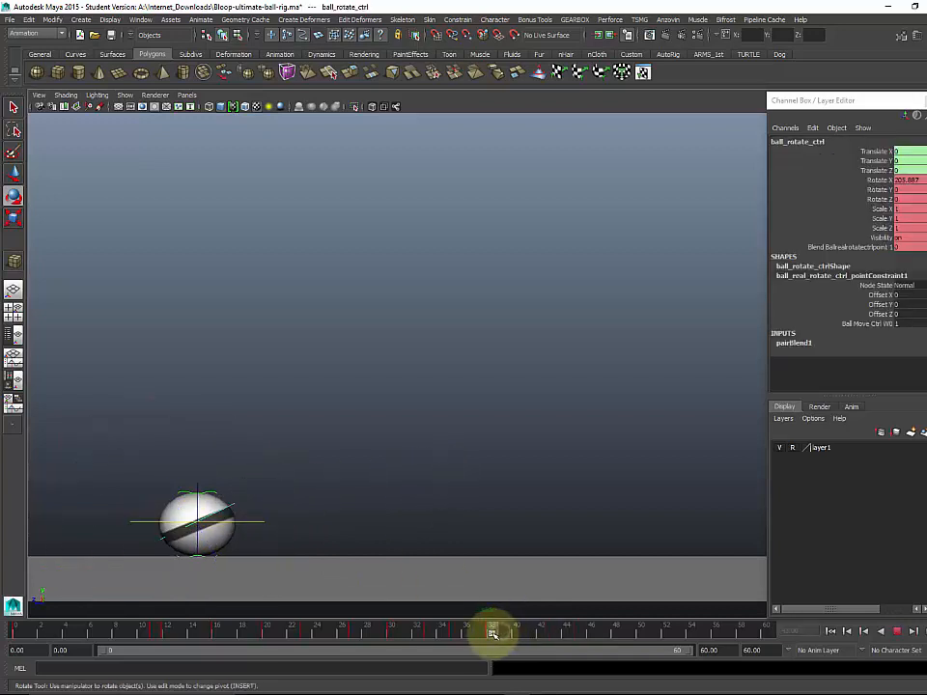
{"action": "left_click_drag", "start_coordinate": [493, 633], "coordinate": [571, 632]}
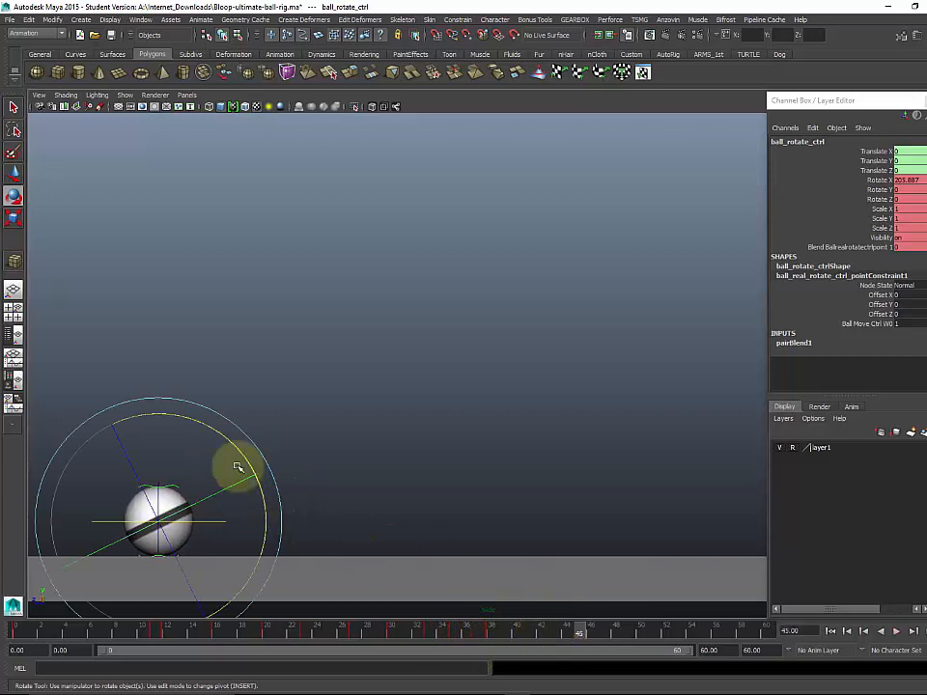
{"action": "left_click_drag", "start_coordinate": [235, 448], "coordinate": [165, 422]}
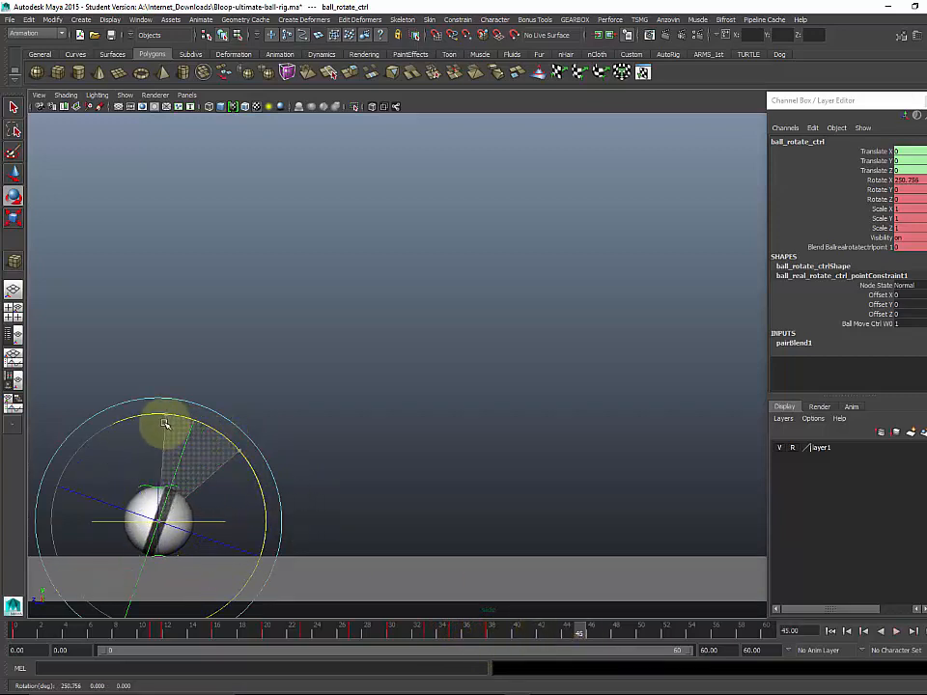
{"action": "key", "text": "s"}
Step: Scrub from frame 38 past frame 45 and play the animation to check the ball's backward roll
{"action": "left_click_drag", "start_coordinate": [491, 633], "coordinate": [579, 643]}
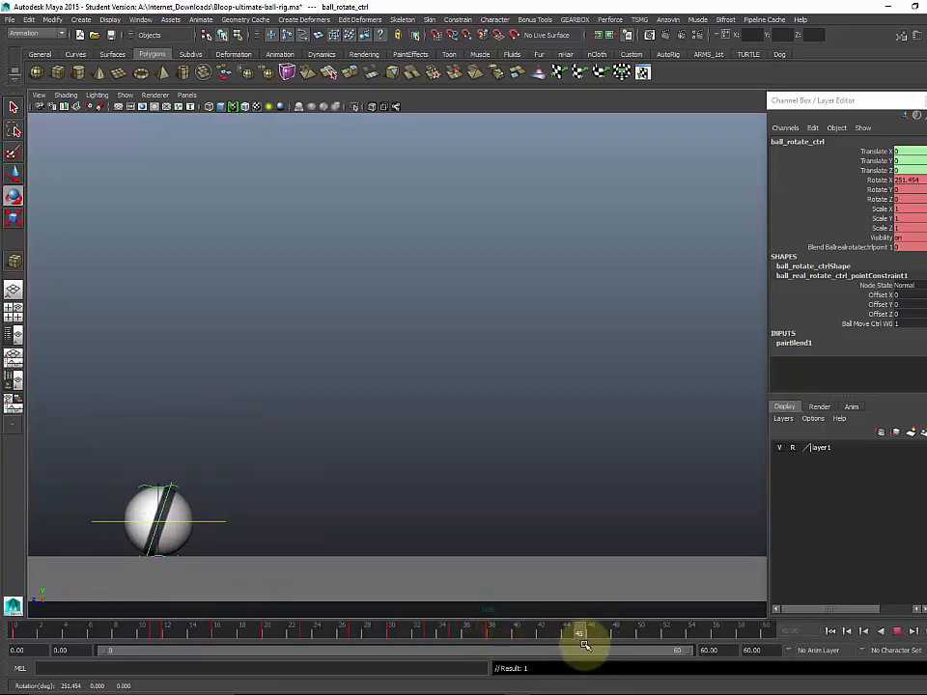
{"action": "left_click_drag", "start_coordinate": [607, 641], "coordinate": [606, 639]}
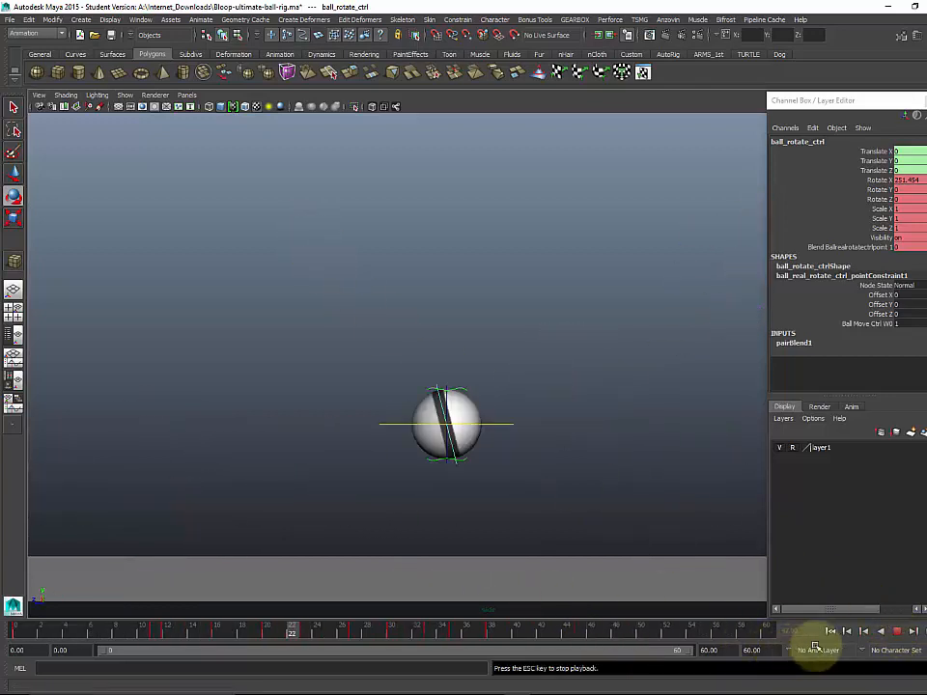
{"action": "left_click", "coordinate": [893, 628]}
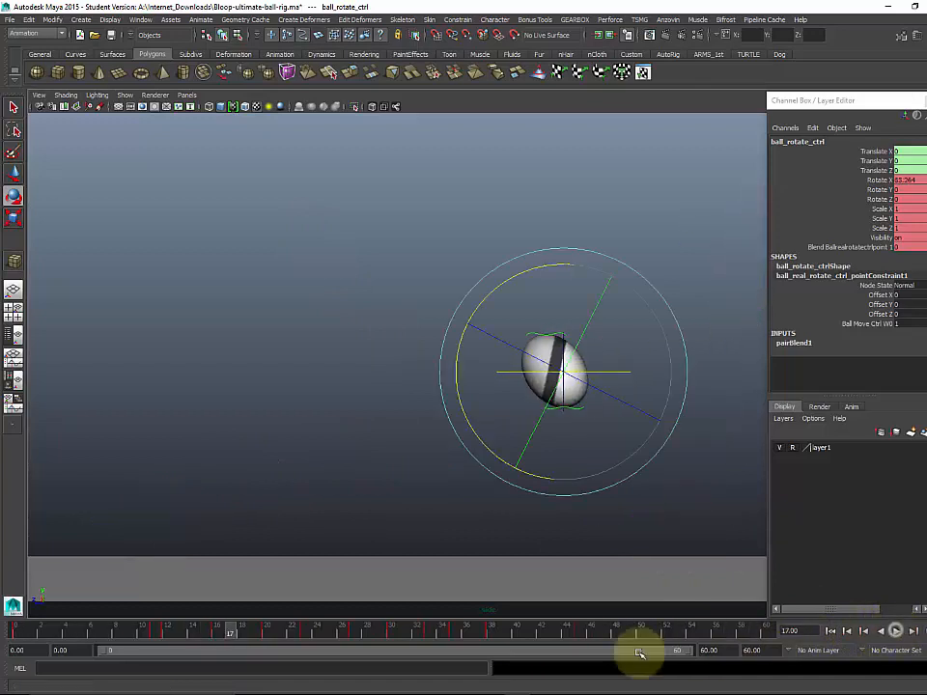
Step: Key ball_placement_ctrl at about 16.691 in Translate Z after frame 45 and shift that key to around frame 53
{"action": "key", "text": "alt+v"}
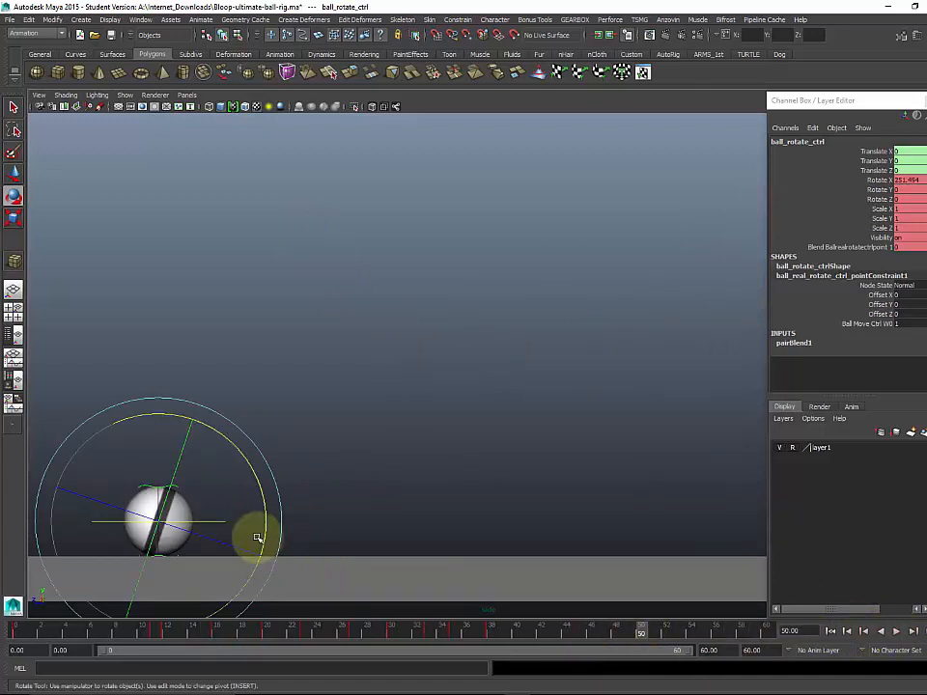
{"action": "left_click", "coordinate": [361, 505]}
{"action": "left_click", "coordinate": [216, 521]}
{"action": "key", "text": "w"}
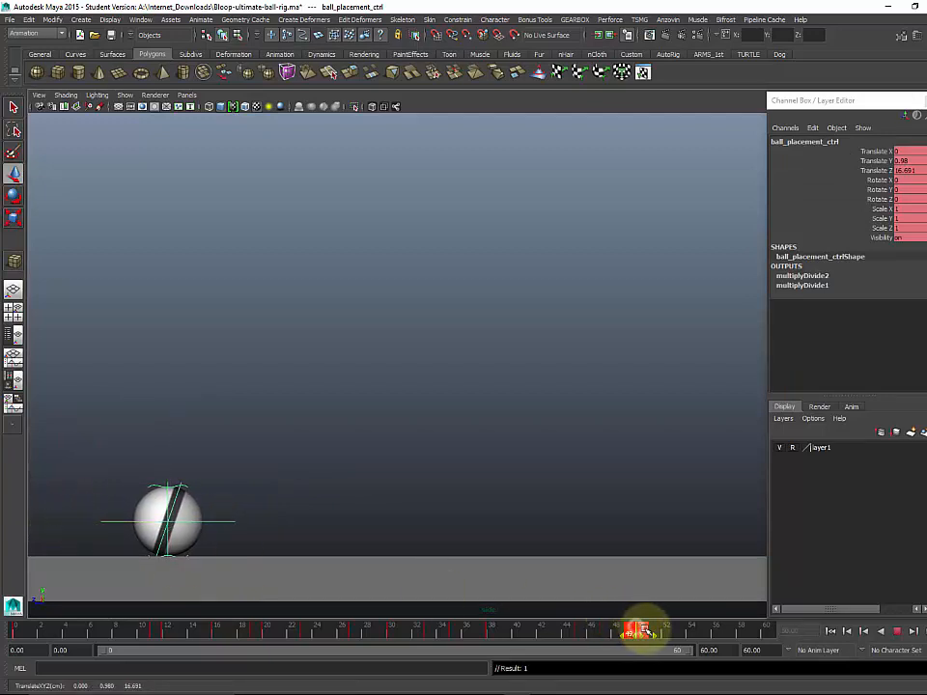
{"action": "mouse_move", "coordinate": [662, 633]}
{"action": "left_mouse_down"}
{"action": "mouse_move", "coordinate": [476, 633]}
{"action": "mouse_move", "coordinate": [667, 632]}
{"action": "left_mouse_up"}
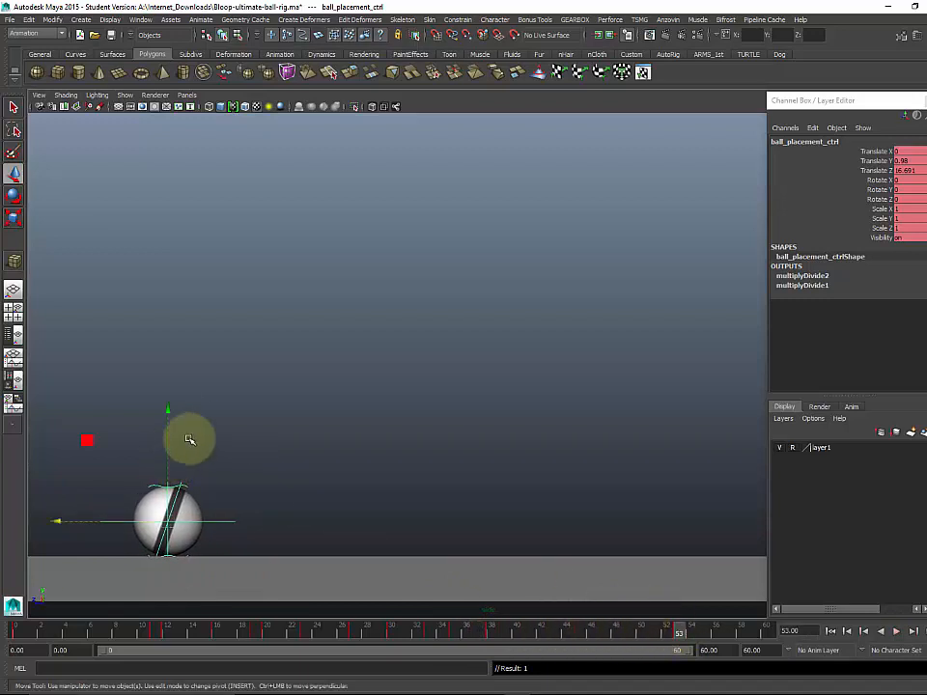
Step: Select ball_rotate_ctrl at frame 53, rotate it to about 243.173 degrees in X, and key it
{"action": "key", "text": "e"}
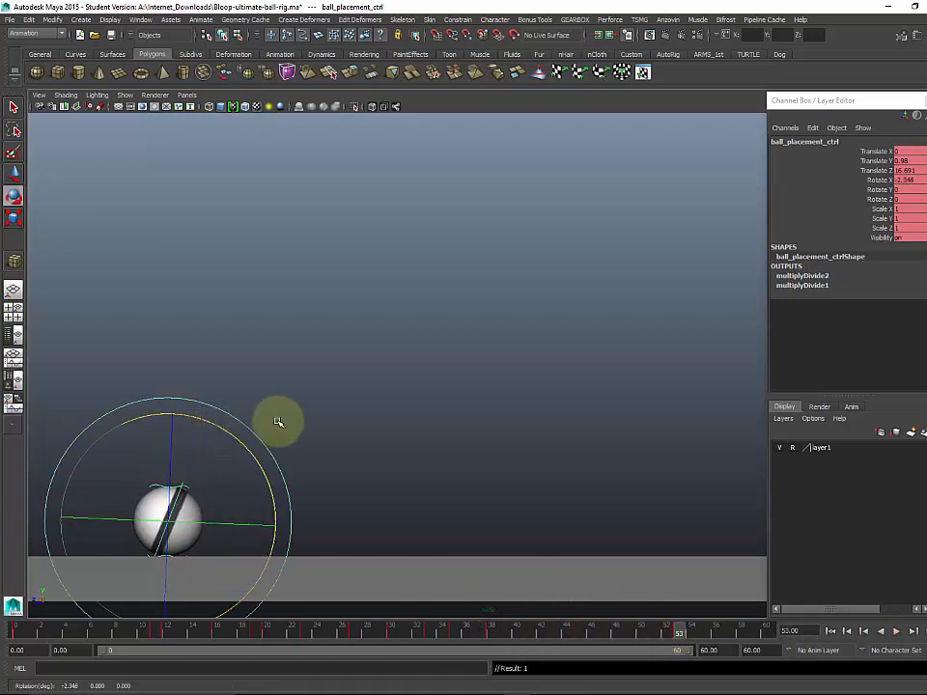
{"action": "left_click", "coordinate": [175, 487]}
{"action": "left_click", "coordinate": [181, 493]}
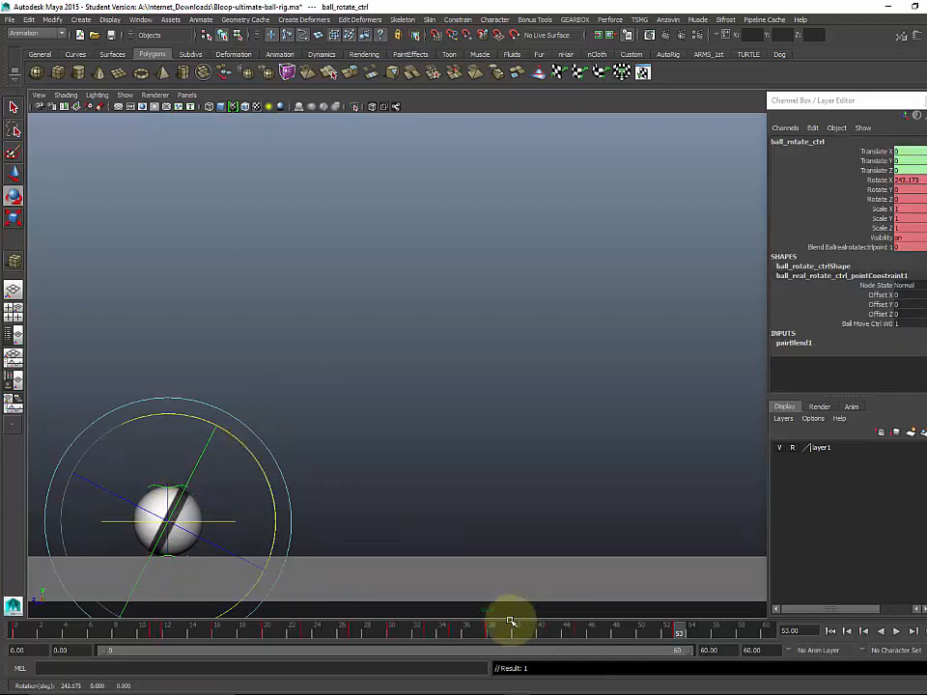
Step: Hide the NURBS curves in the side view and review the complete bounce by scrubbing and playing it back
{"action": "left_click_drag", "start_coordinate": [478, 631], "coordinate": [716, 631]}
{"action": "left_click", "coordinate": [897, 633]}
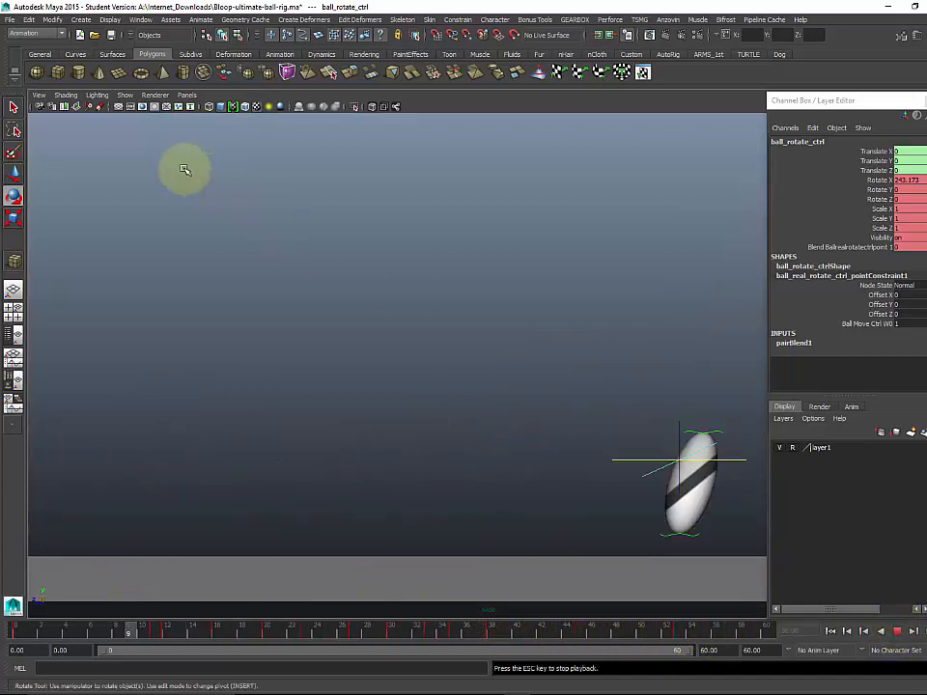
{"action": "left_click", "coordinate": [124, 94]}
{"action": "left_click", "coordinate": [135, 147]}
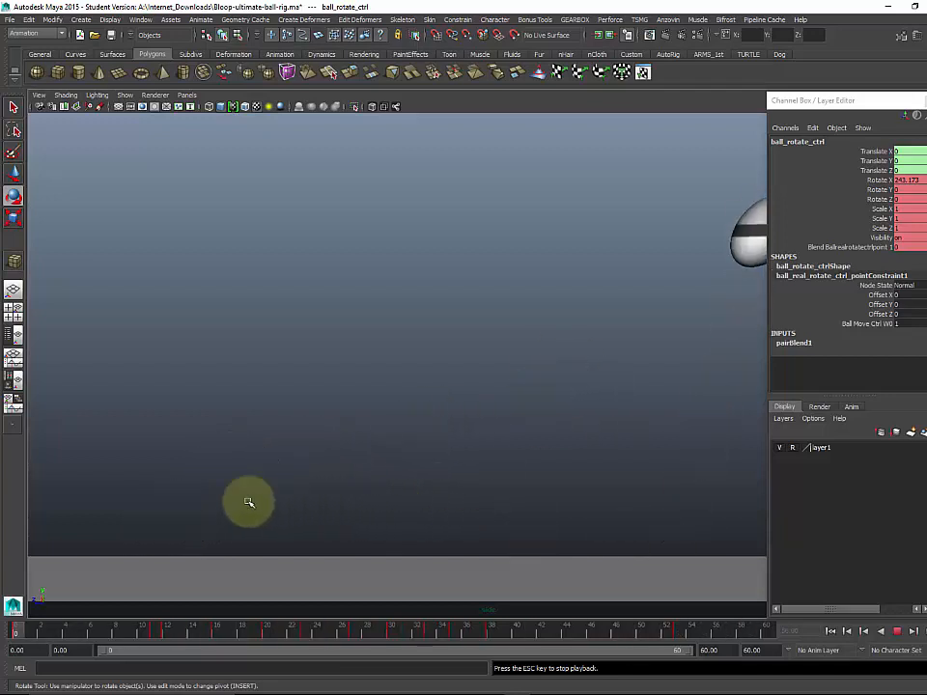
{"action": "left_click", "coordinate": [896, 631]}
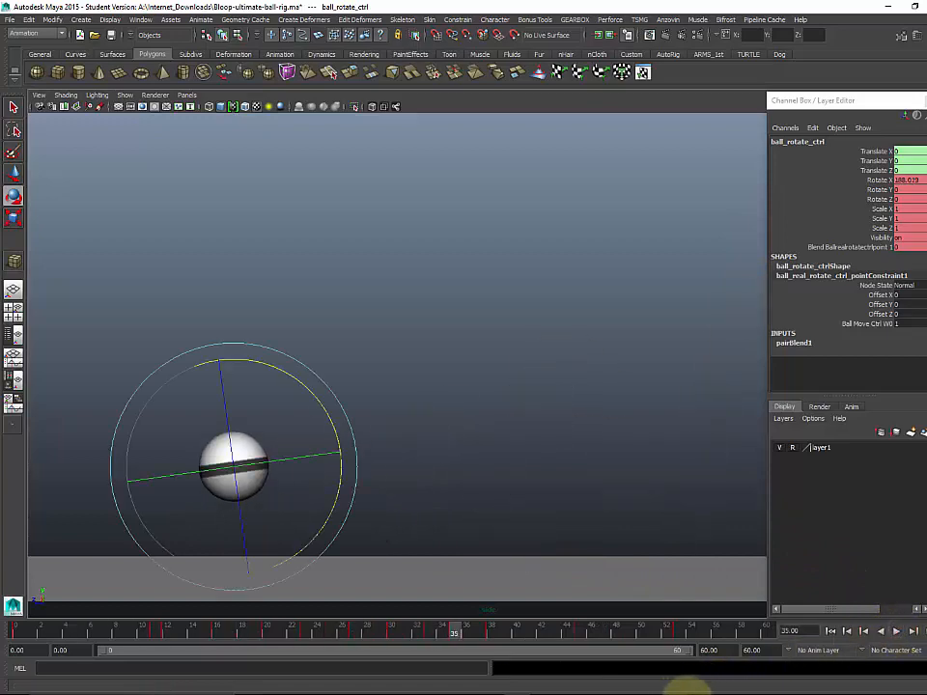